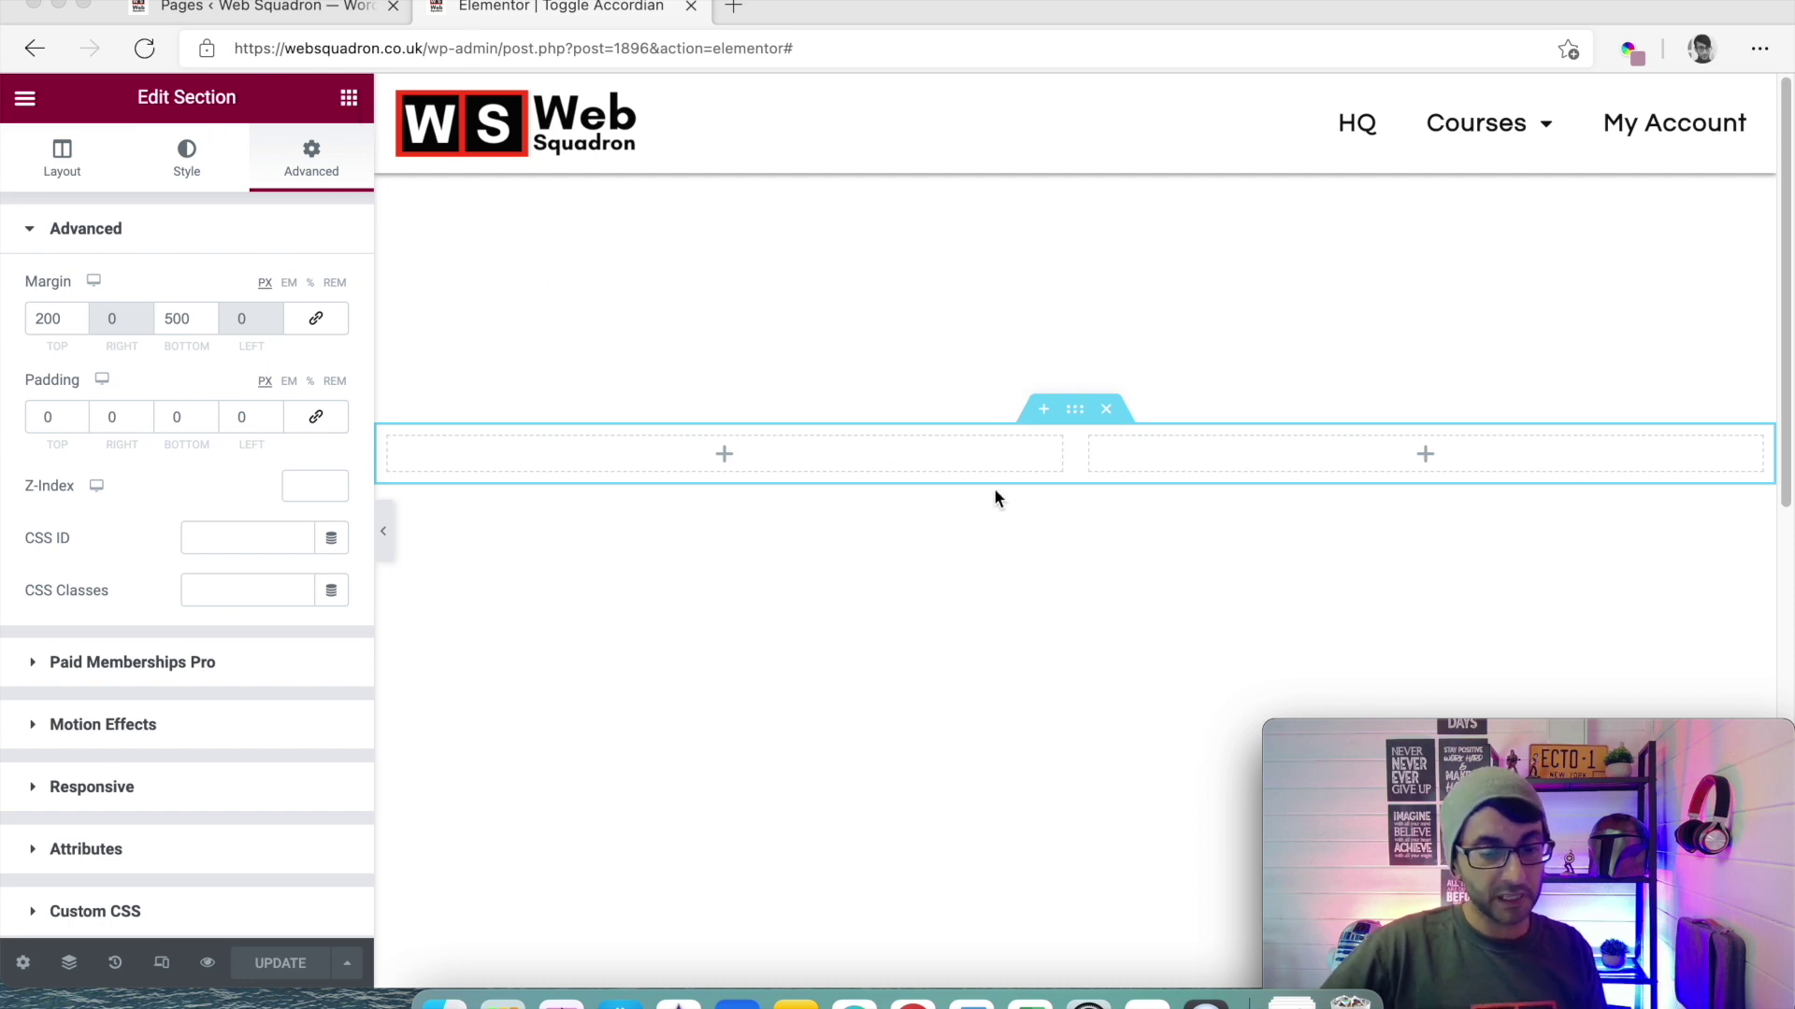
# Drag an Accordion widget into the left column and duplicate Accordion #2 twice for four items
pyautogui.click(350, 97)
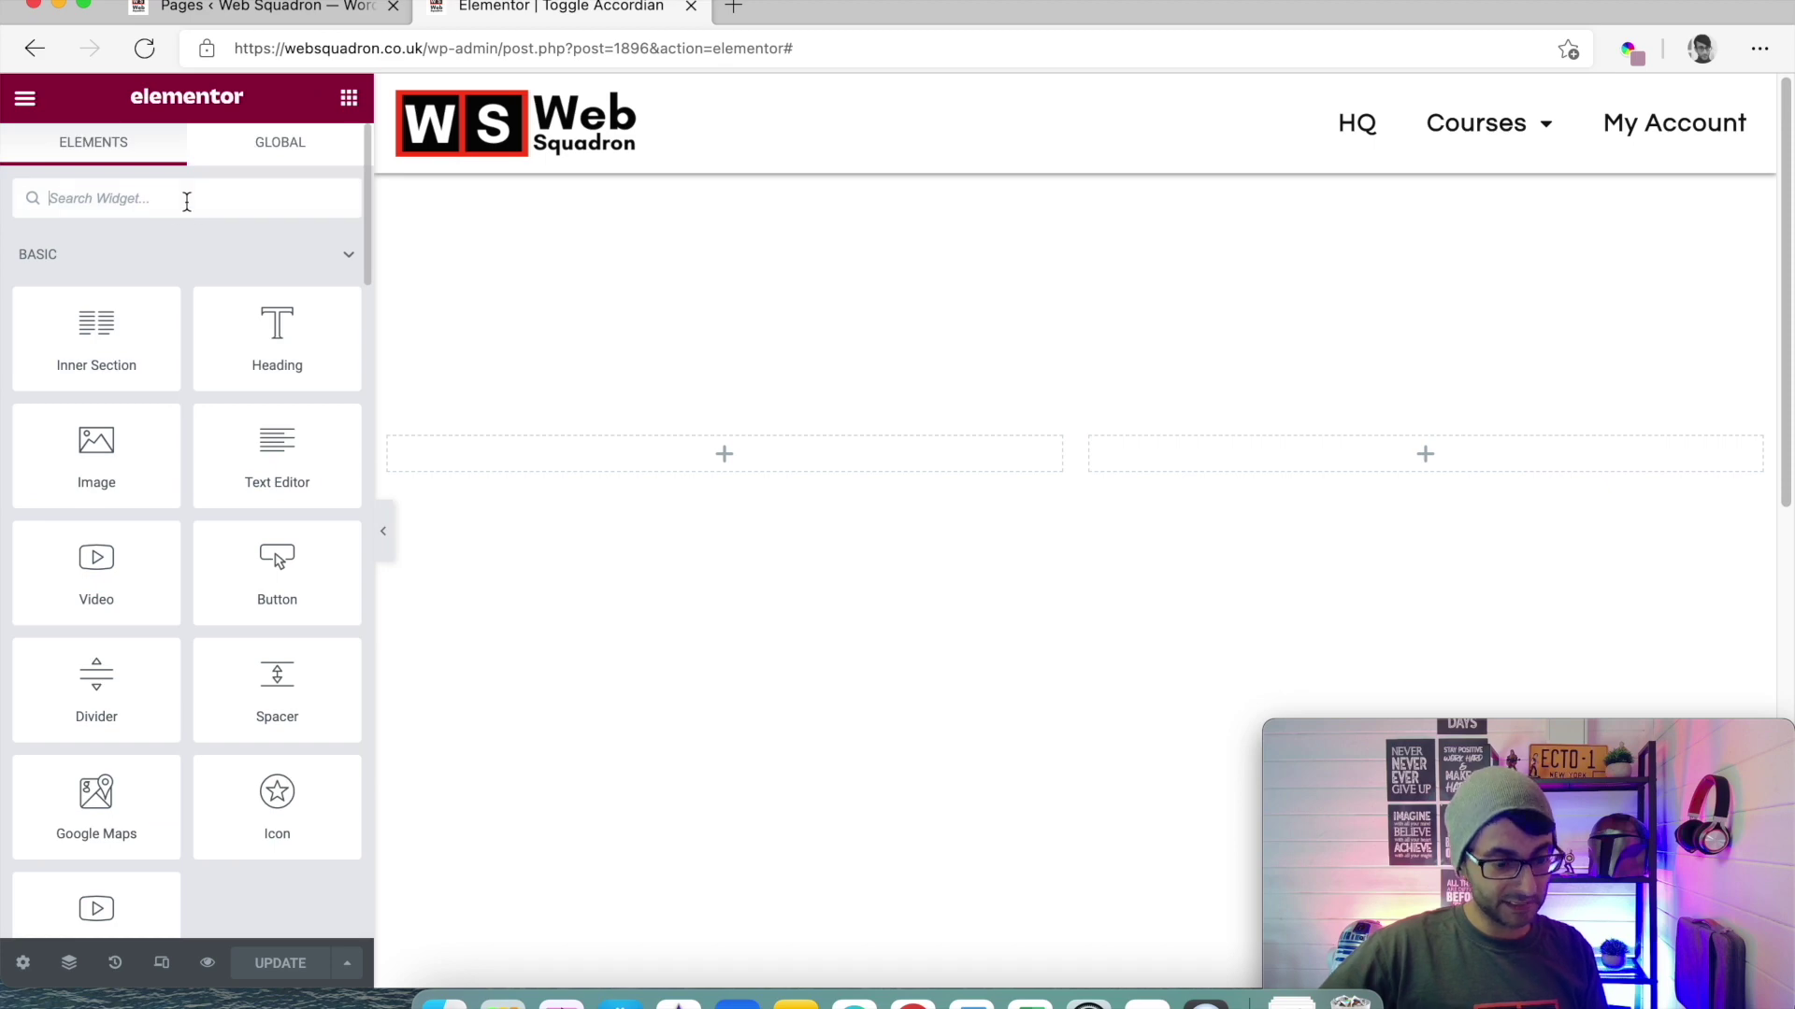
pyautogui.write('acc')
pyautogui.moveTo(277, 317); pyautogui.dragTo(694, 465)
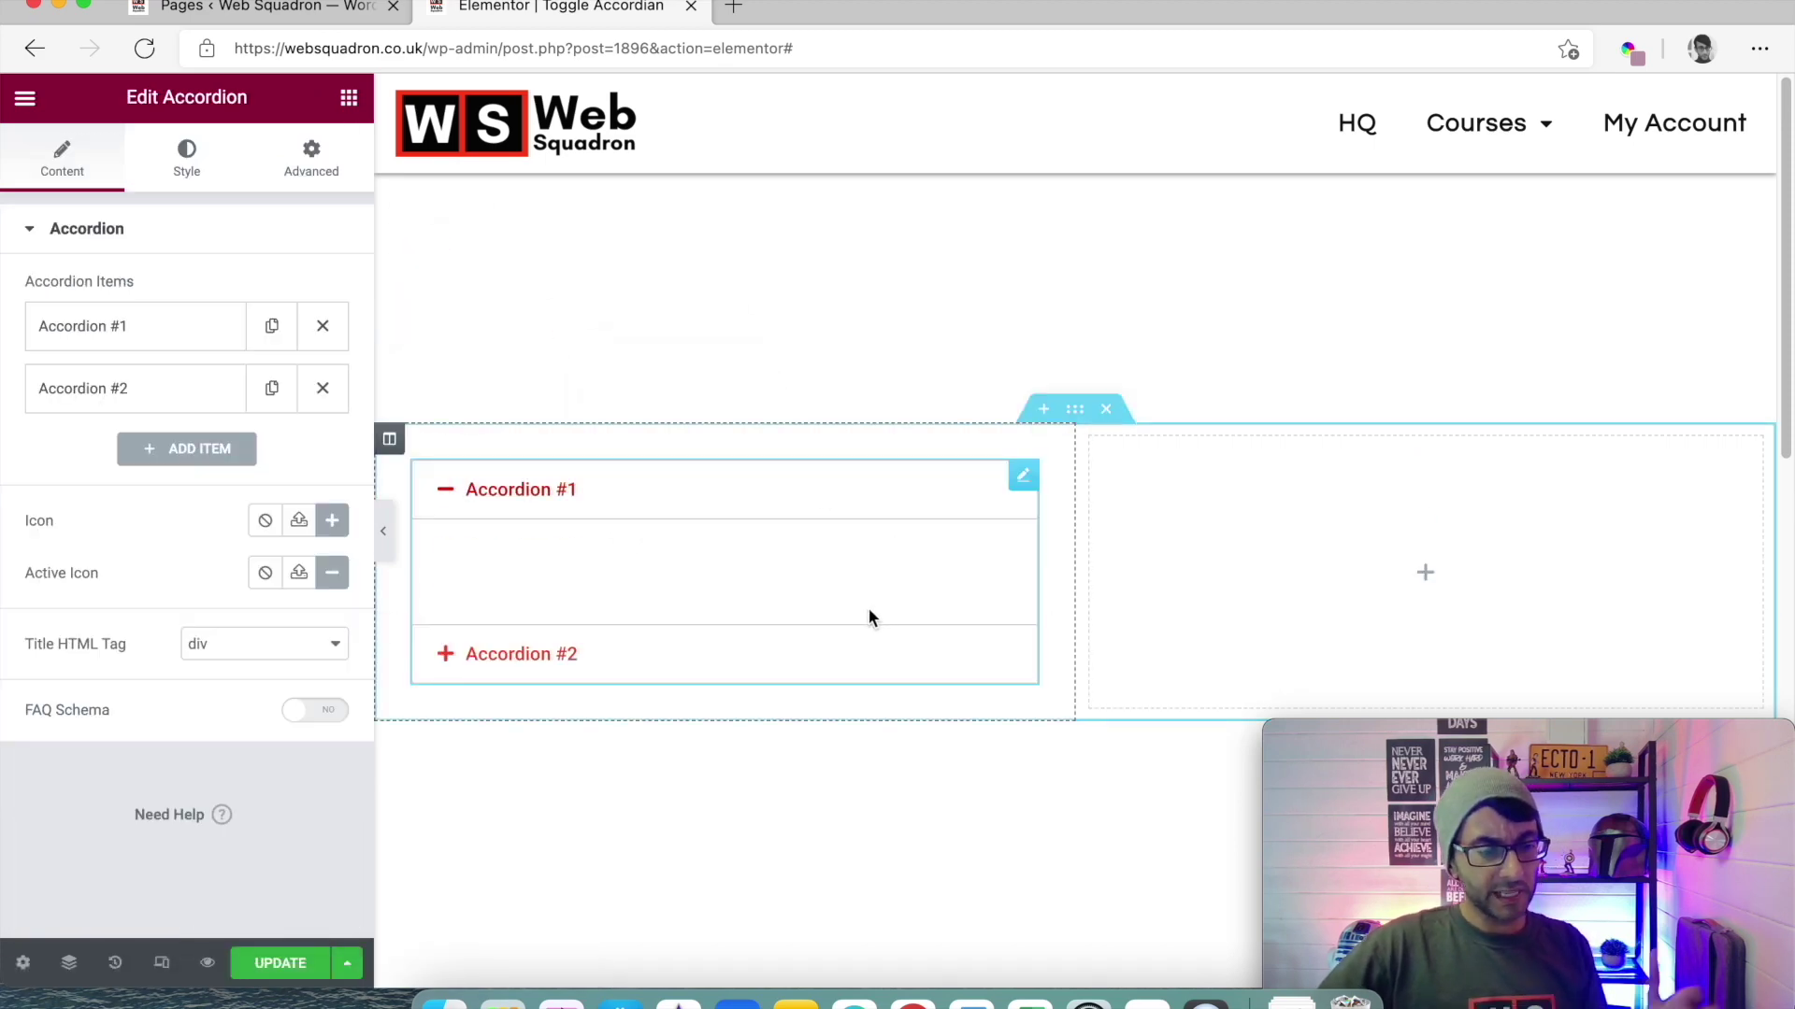
pyautogui.click(271, 390)
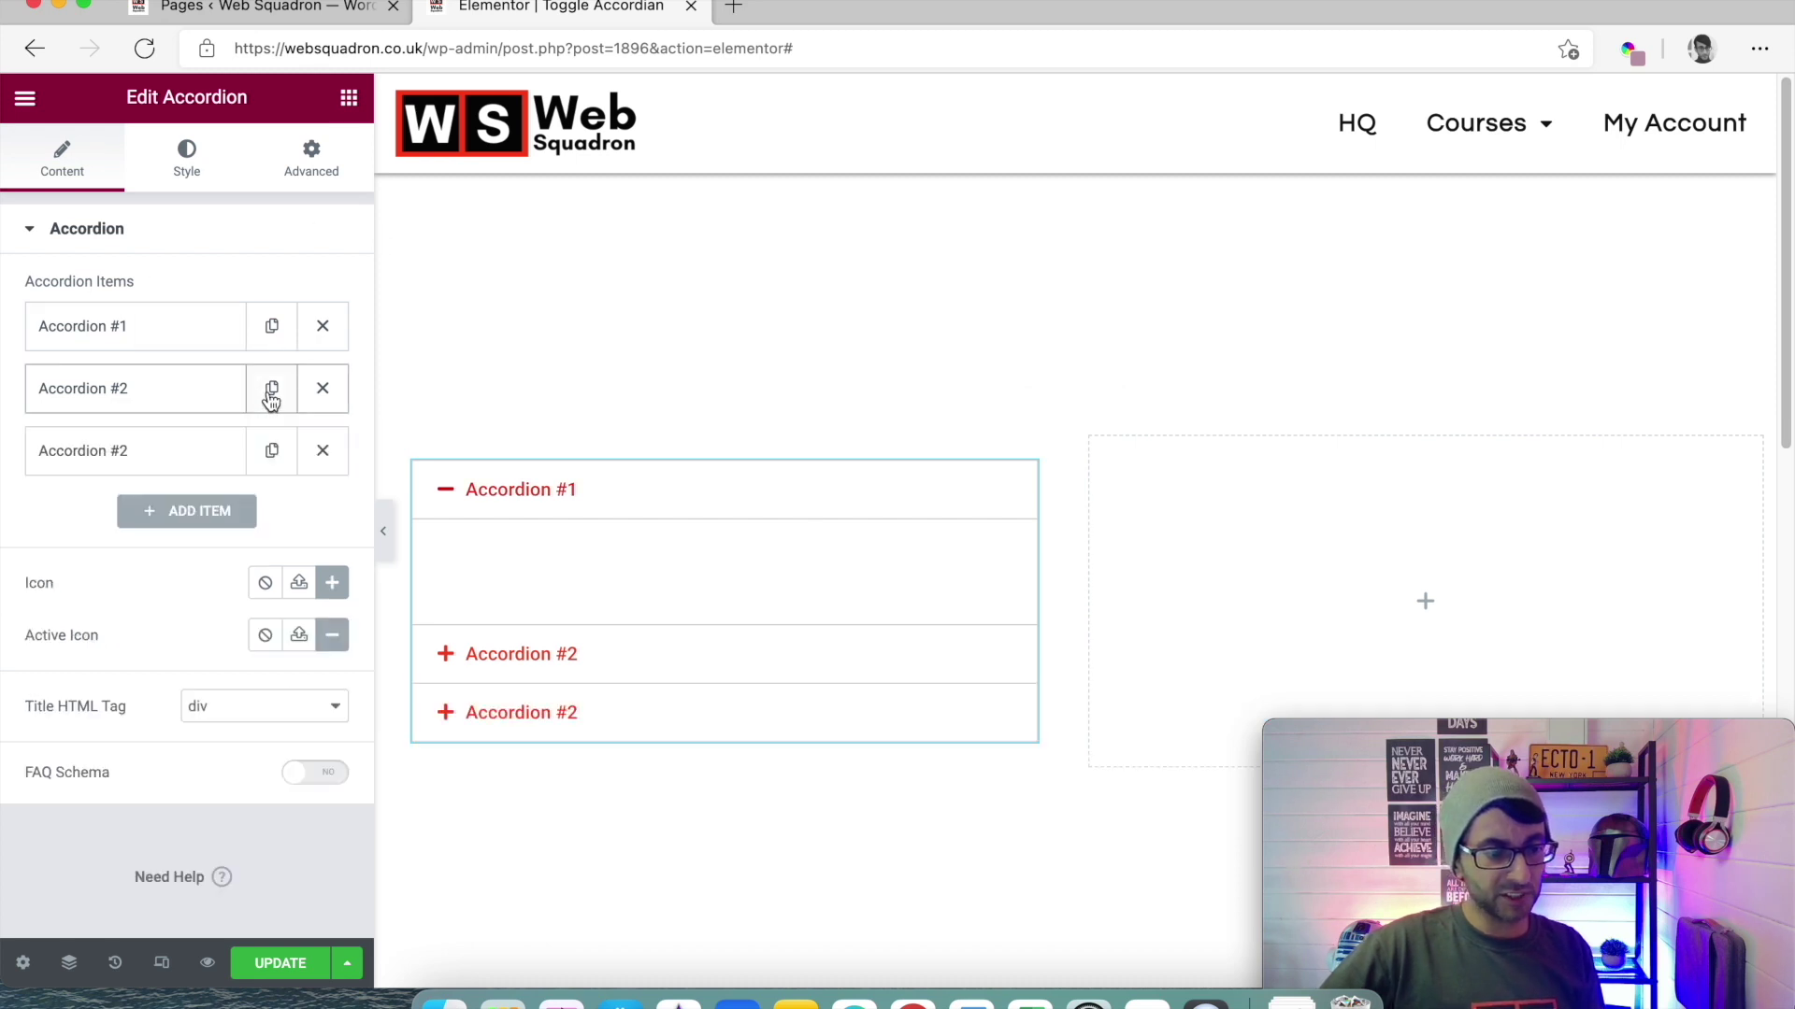
pyautogui.click(271, 452)
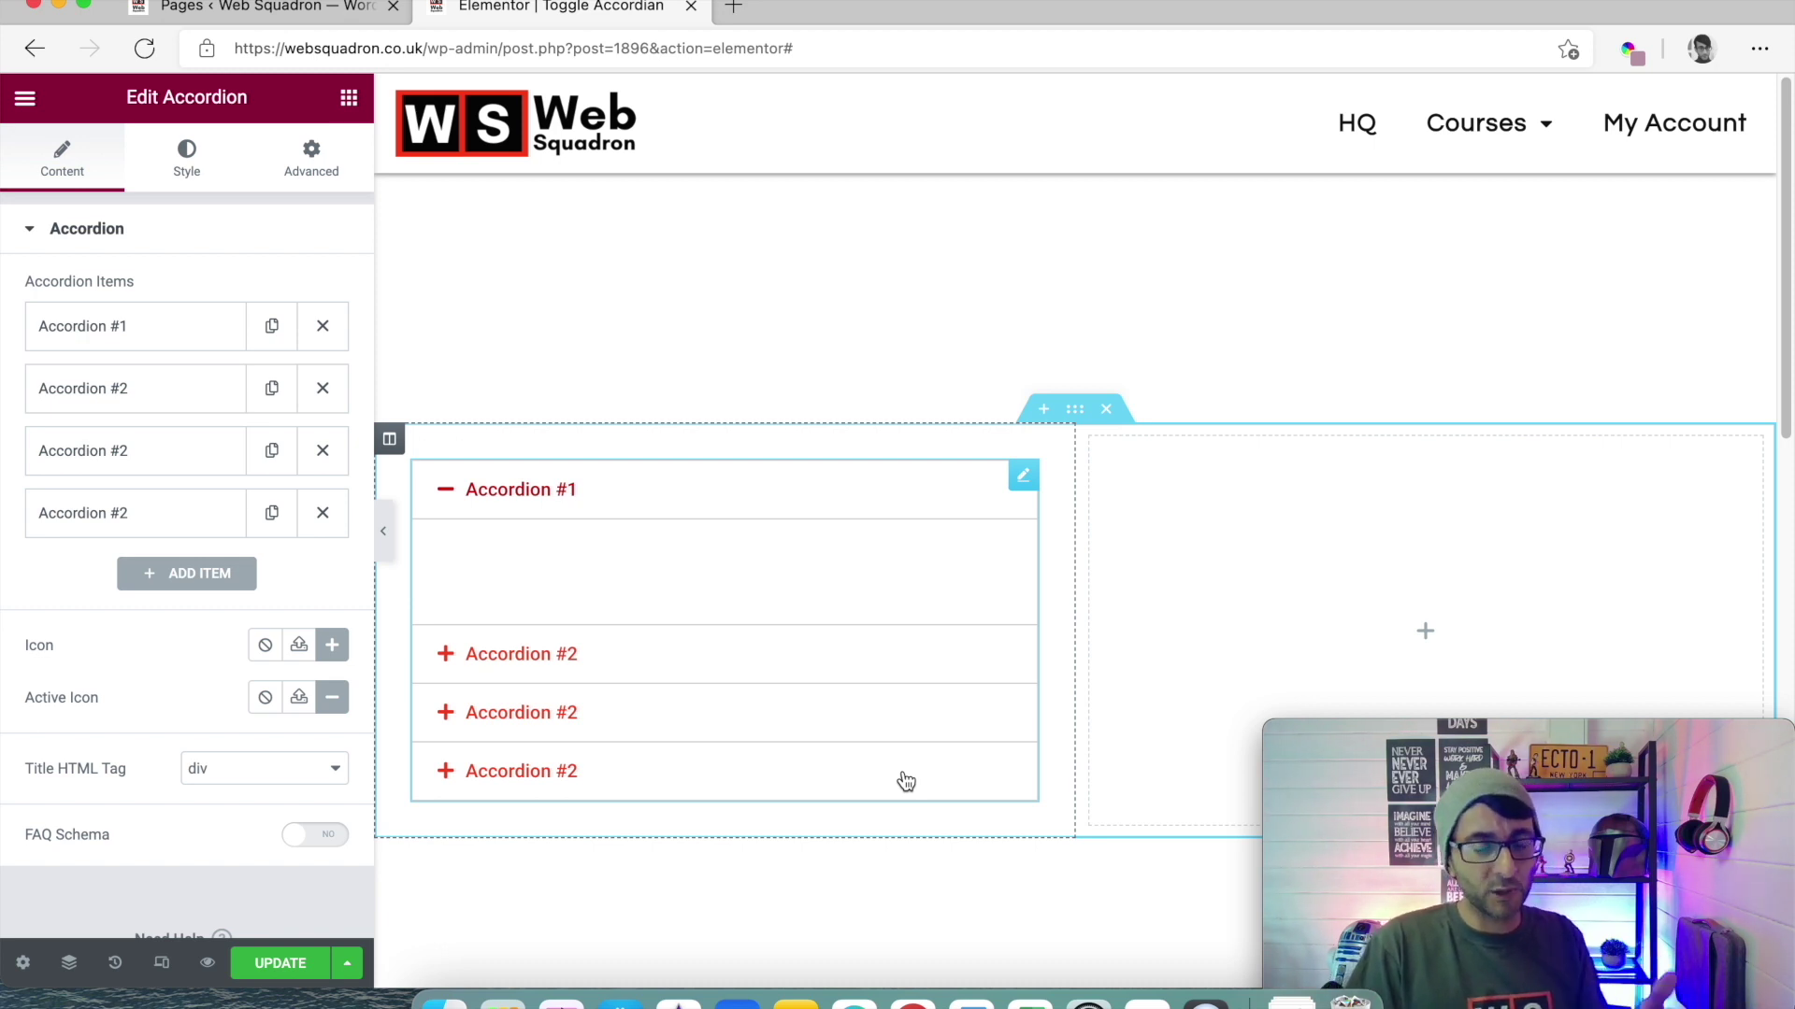
# Set the accordion content text colour to the black global colour New Item #3
pyautogui.click(148, 334)
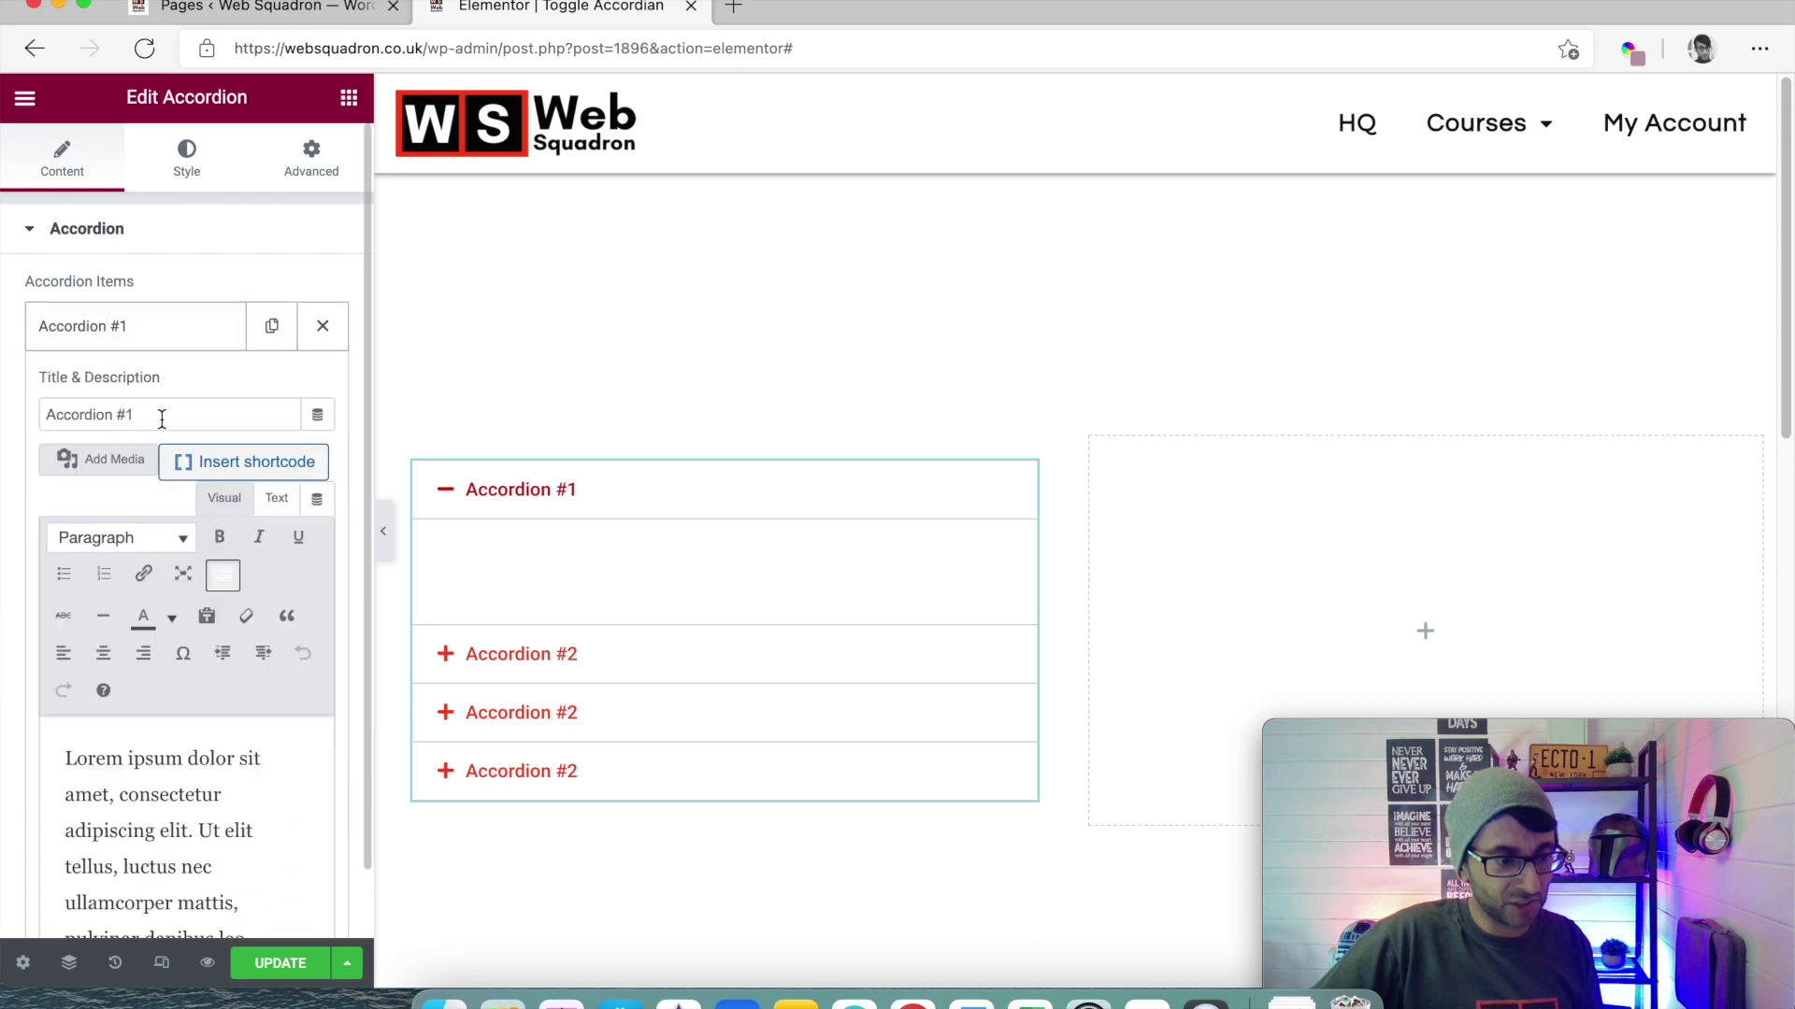
pyautogui.click(192, 168)
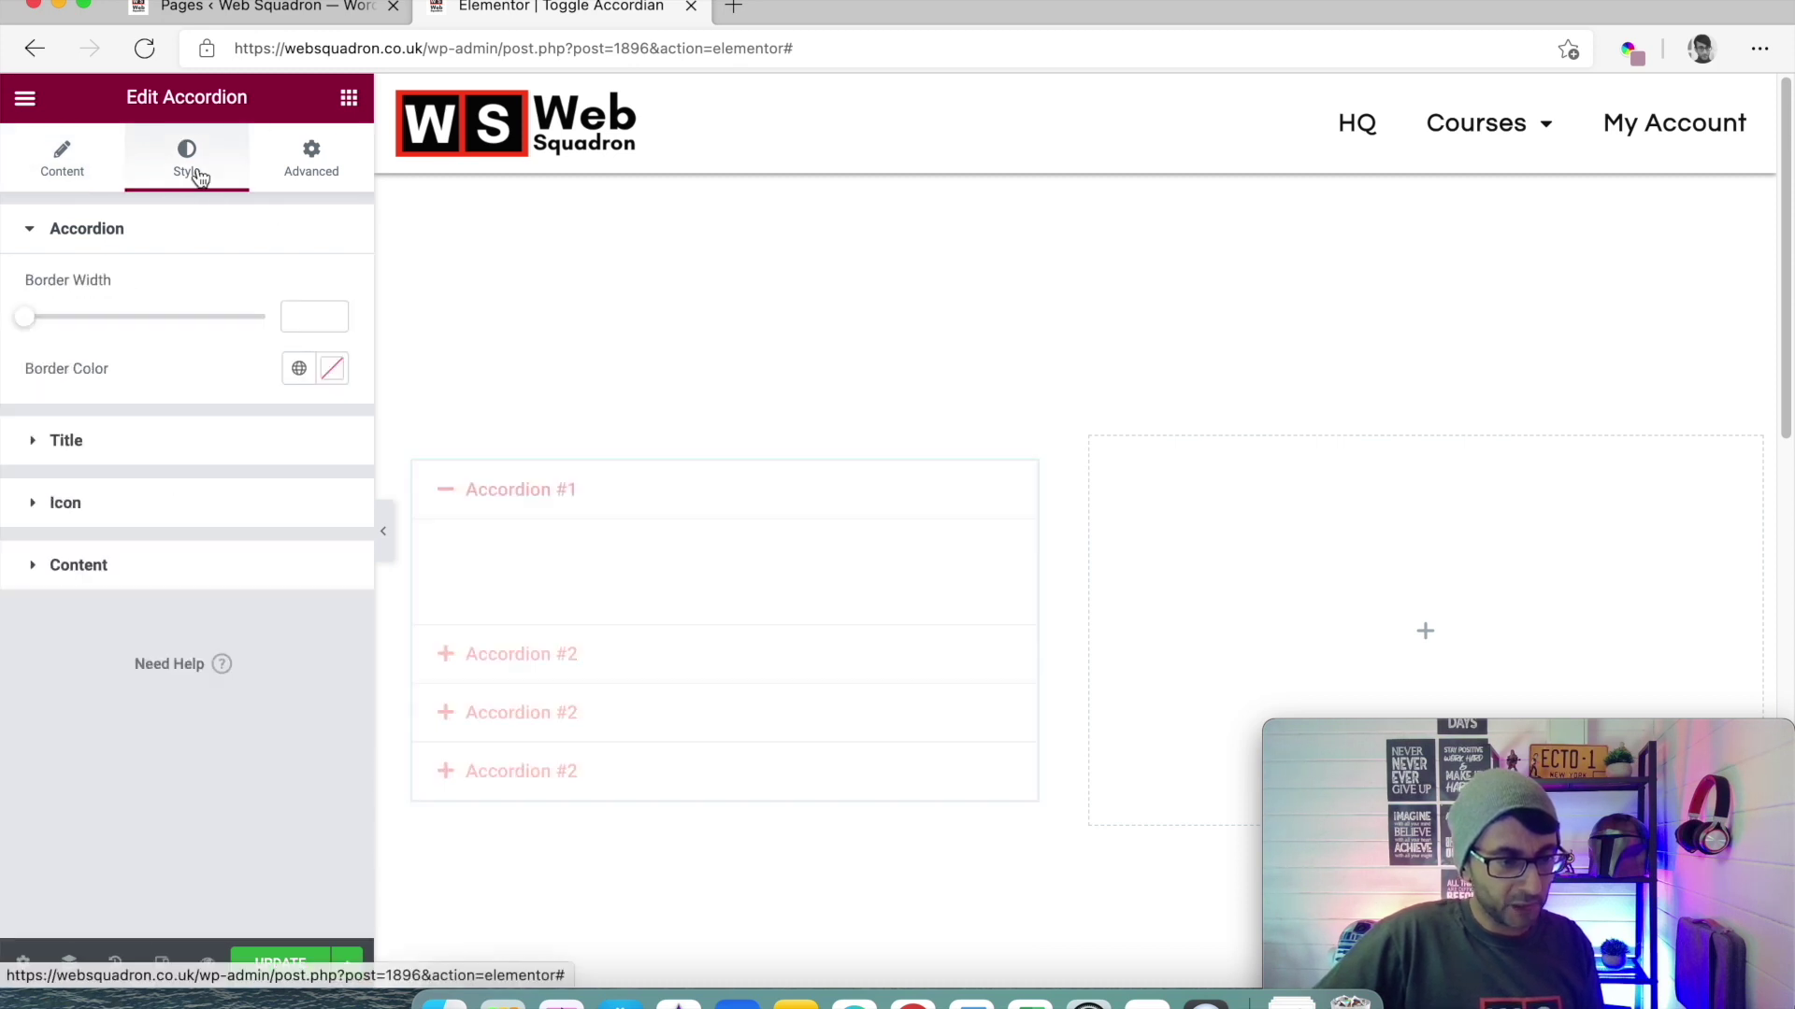
pyautogui.click(301, 369)
pyautogui.click(200, 333)
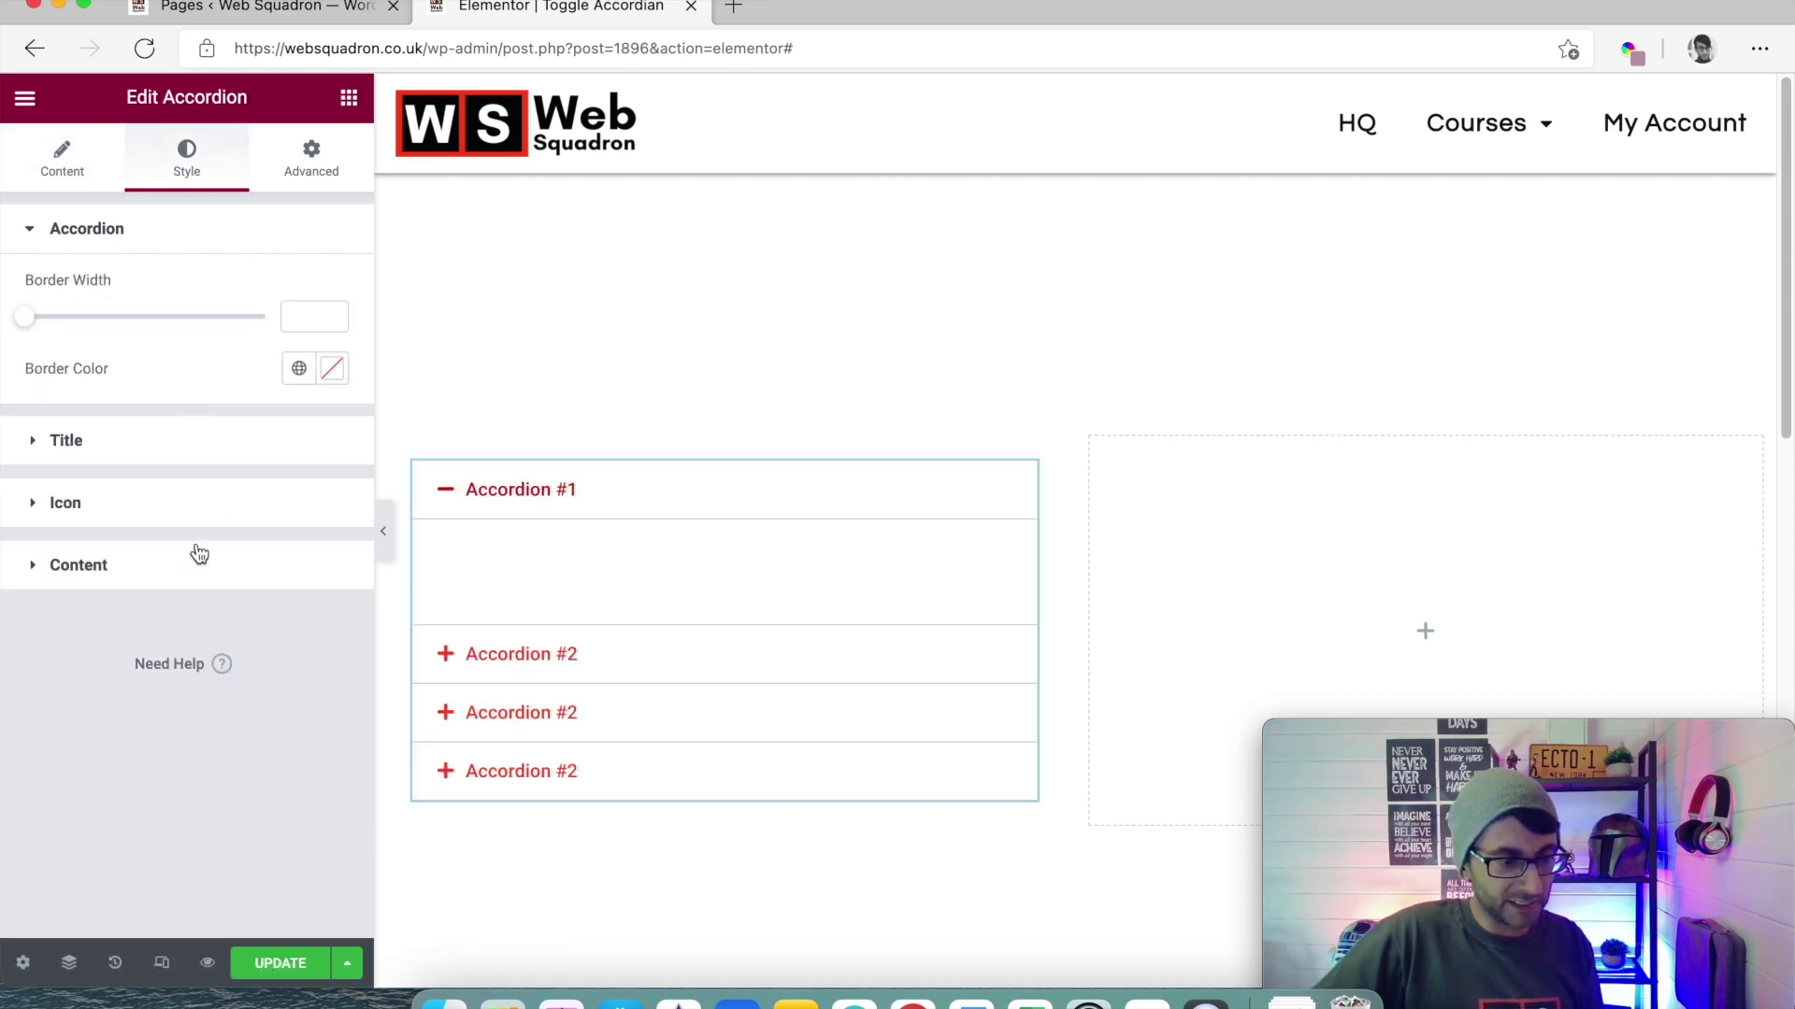
pyautogui.click(175, 585)
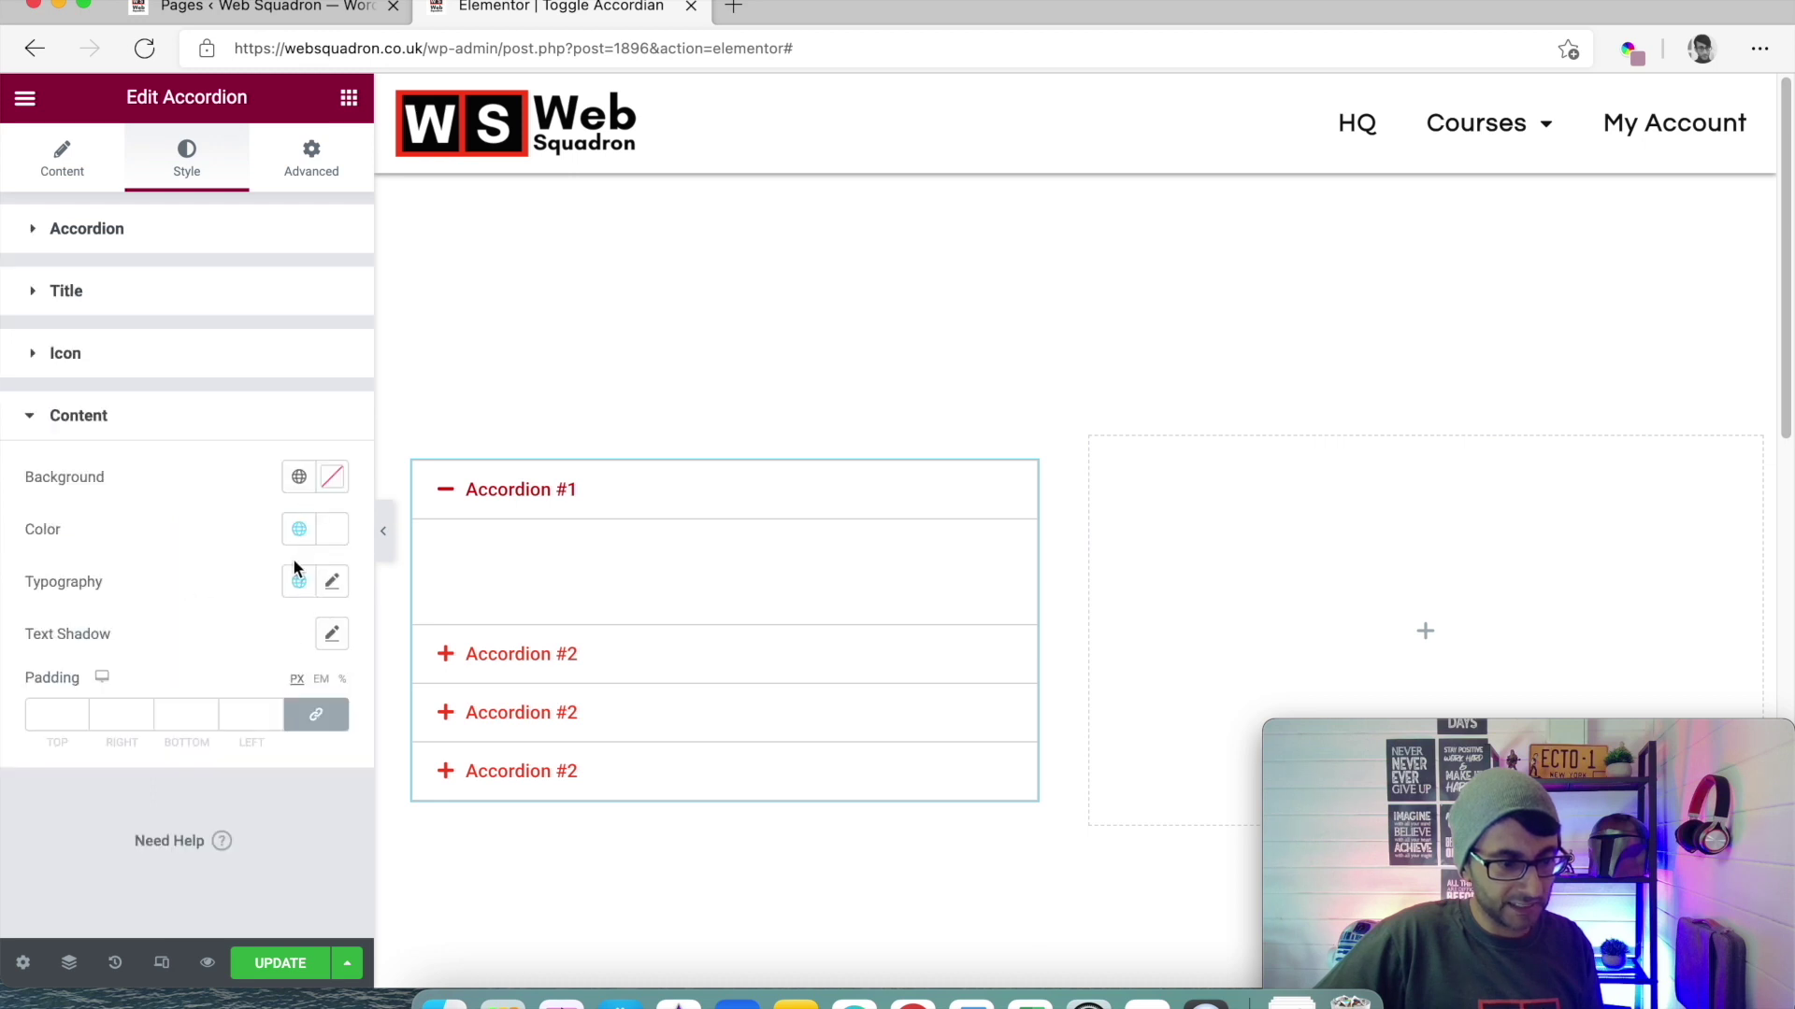
pyautogui.click(299, 531)
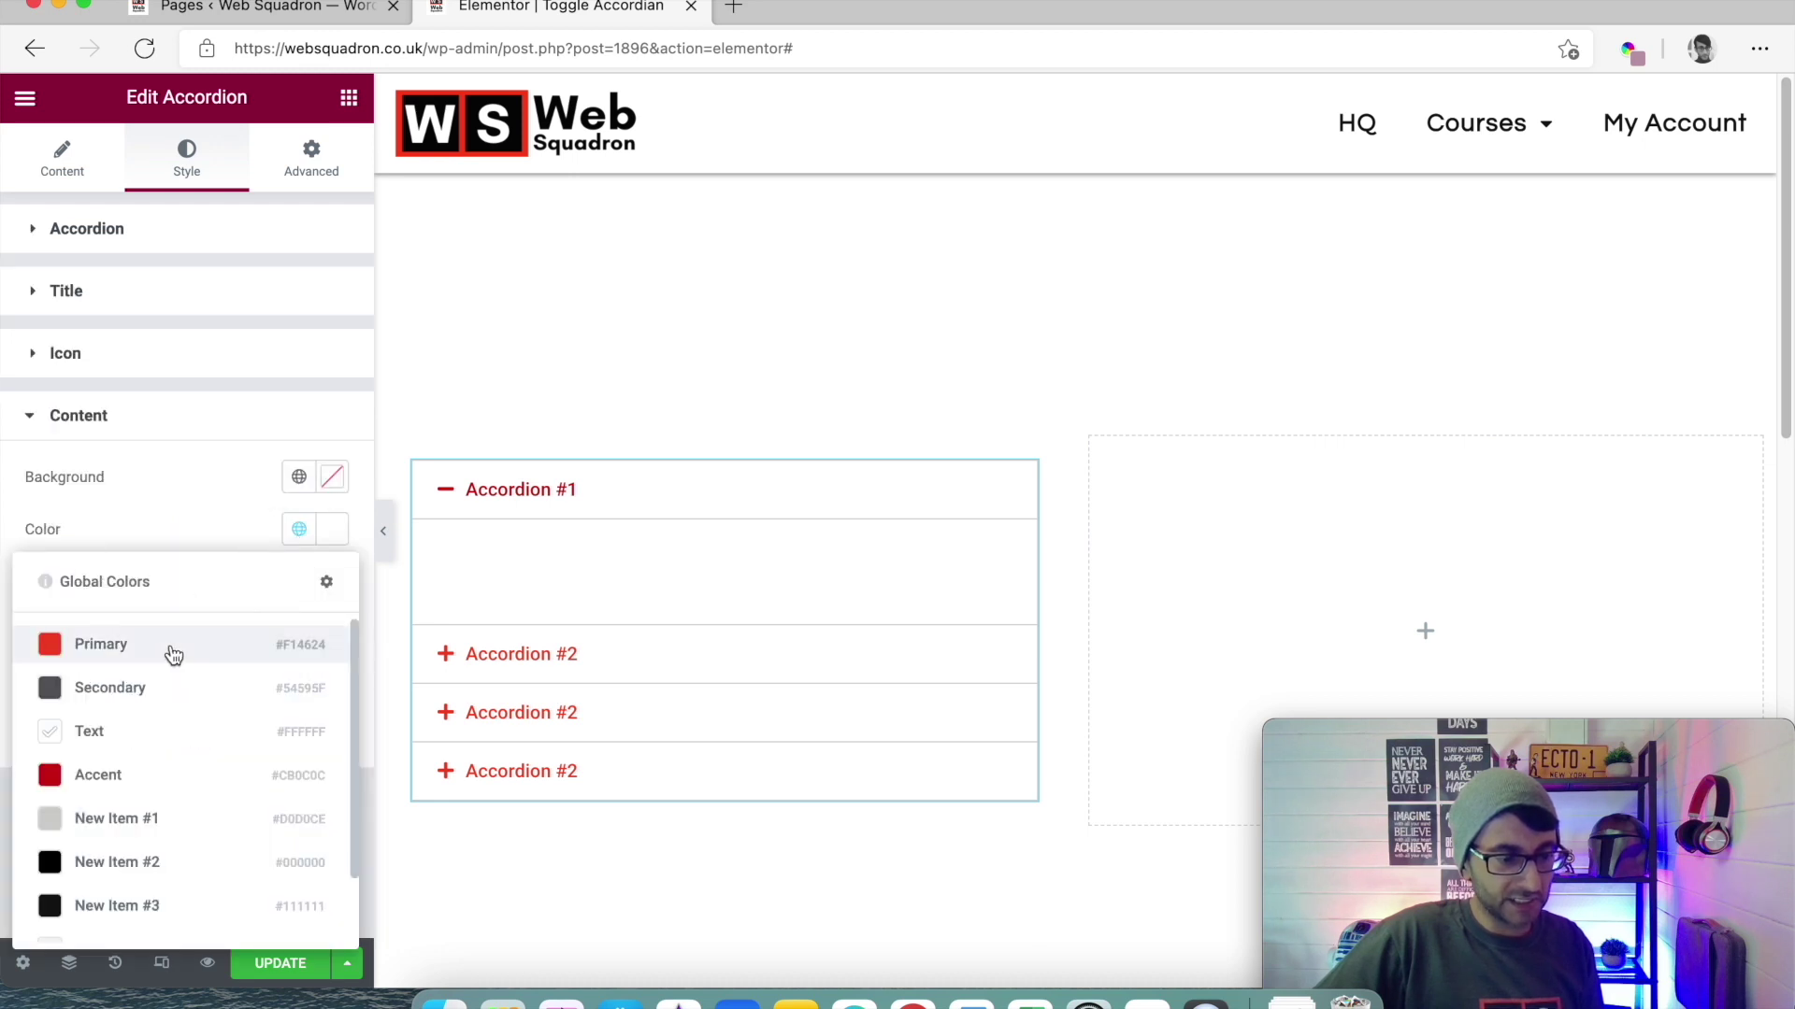
pyautogui.click(183, 907)
# Test the accordion by expanding Accordion #2, then collapse Accordion #1
pyautogui.click(581, 649)
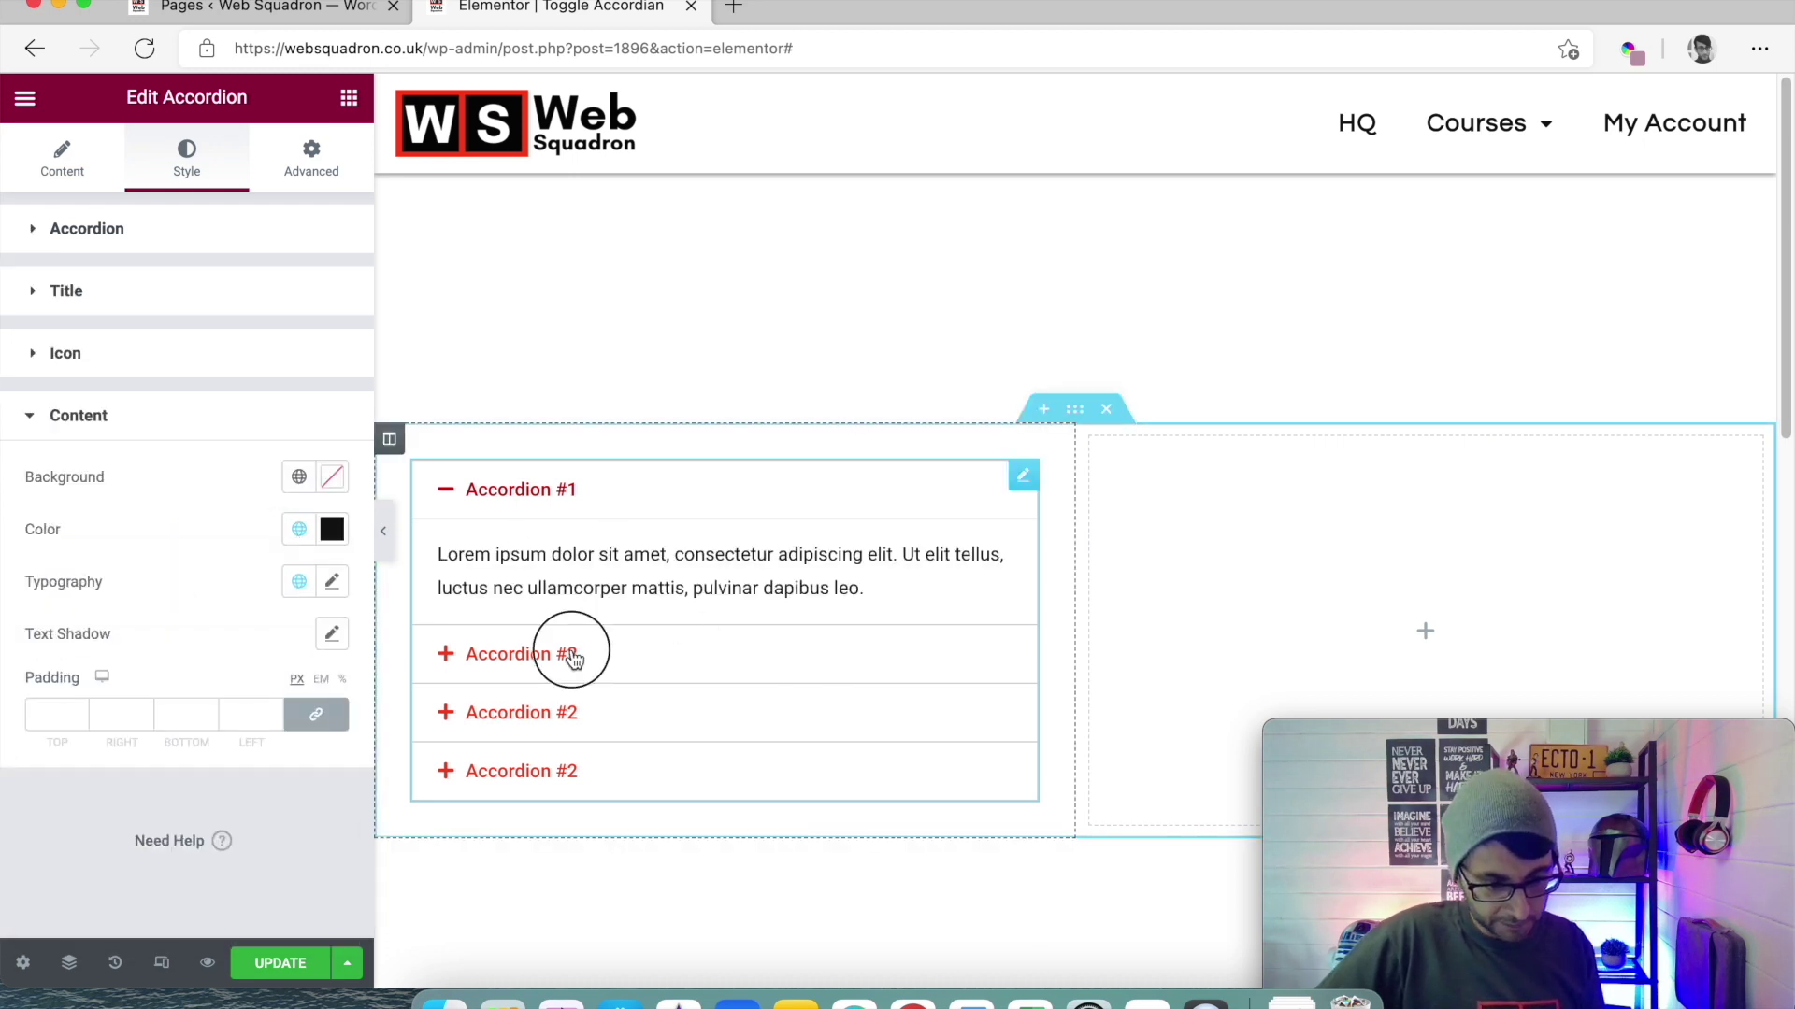
pyautogui.click(595, 509)
pyautogui.click(595, 509)
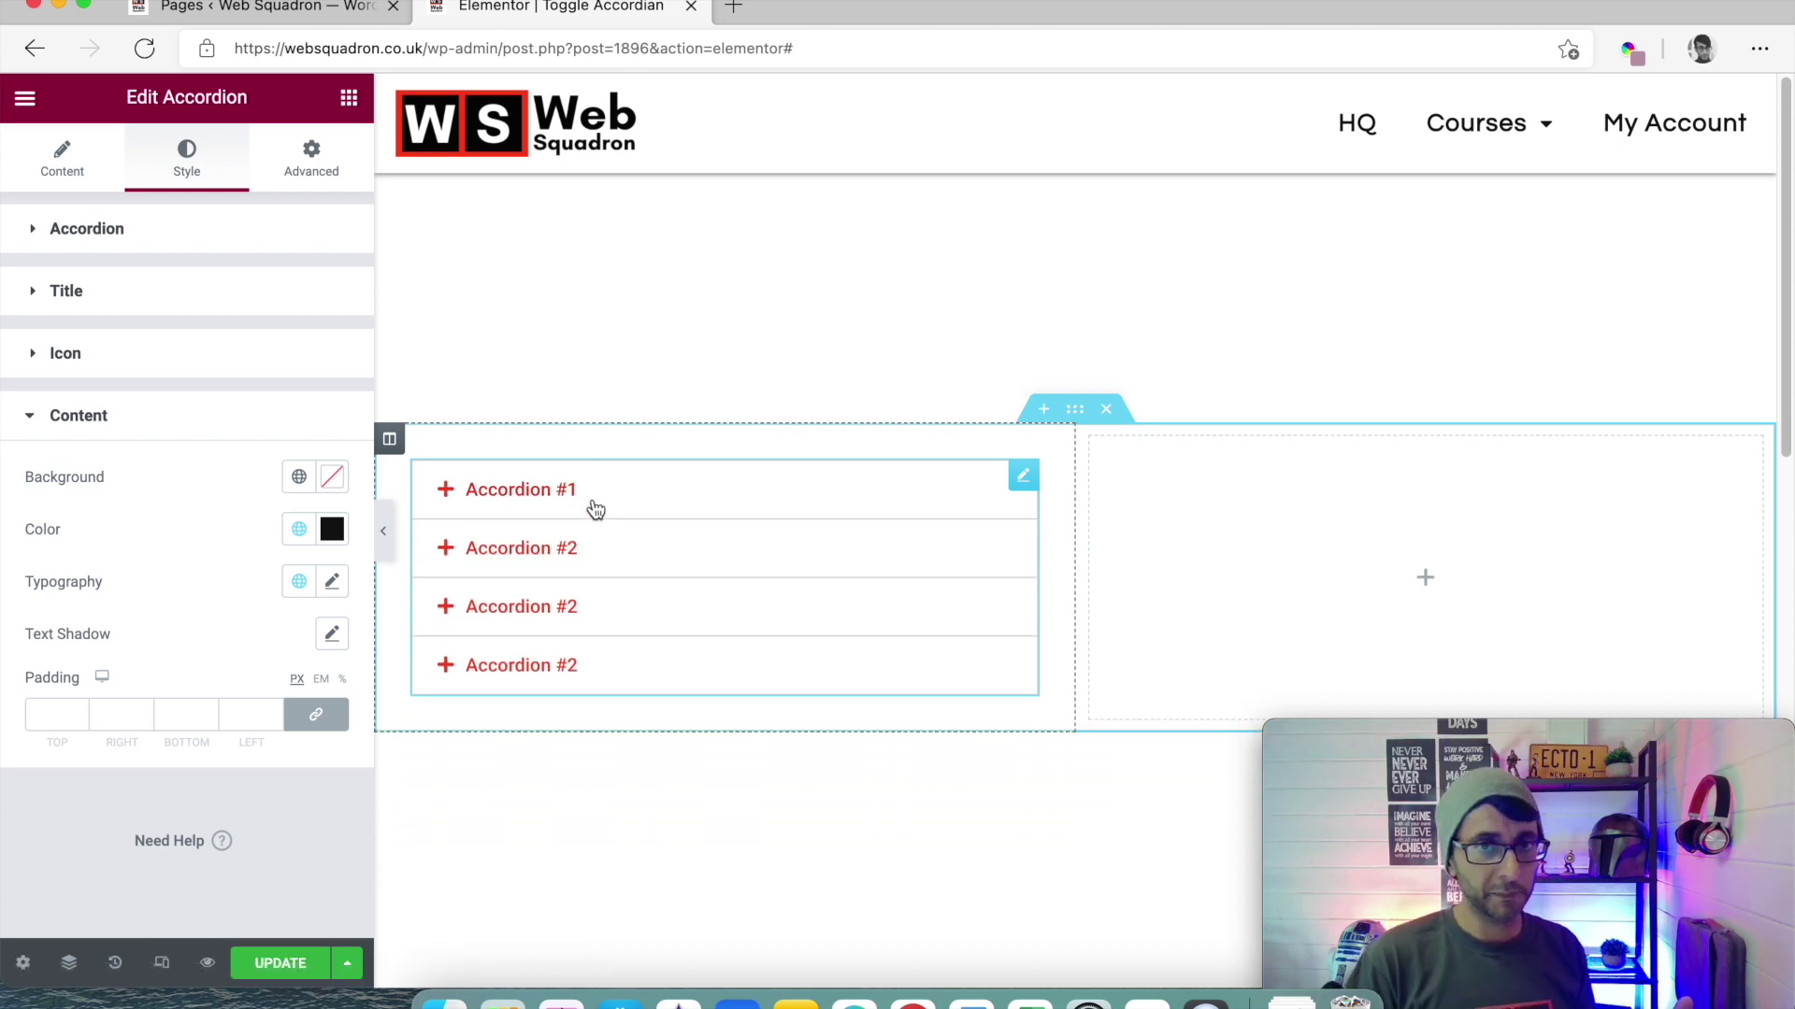
# Expand and collapse Accordion #1 and the last item, finishing with Accordion #1 open
pyautogui.click(594, 509)
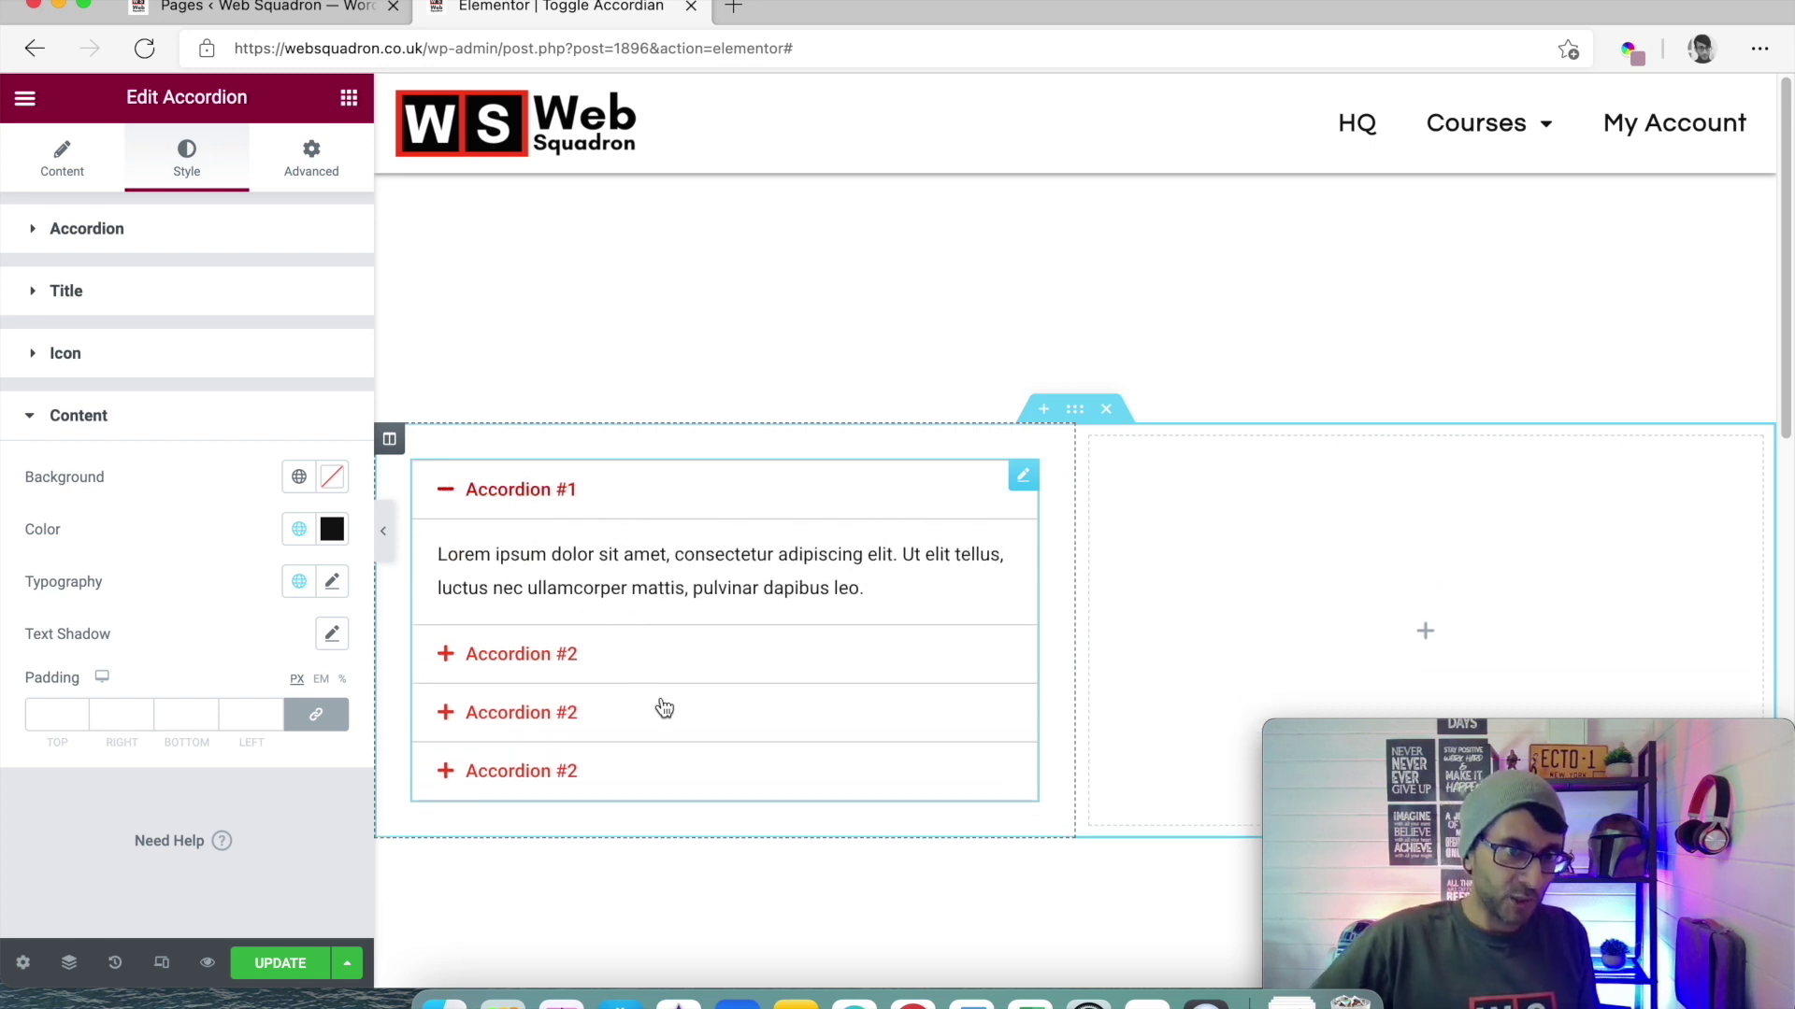
pyautogui.click(610, 783)
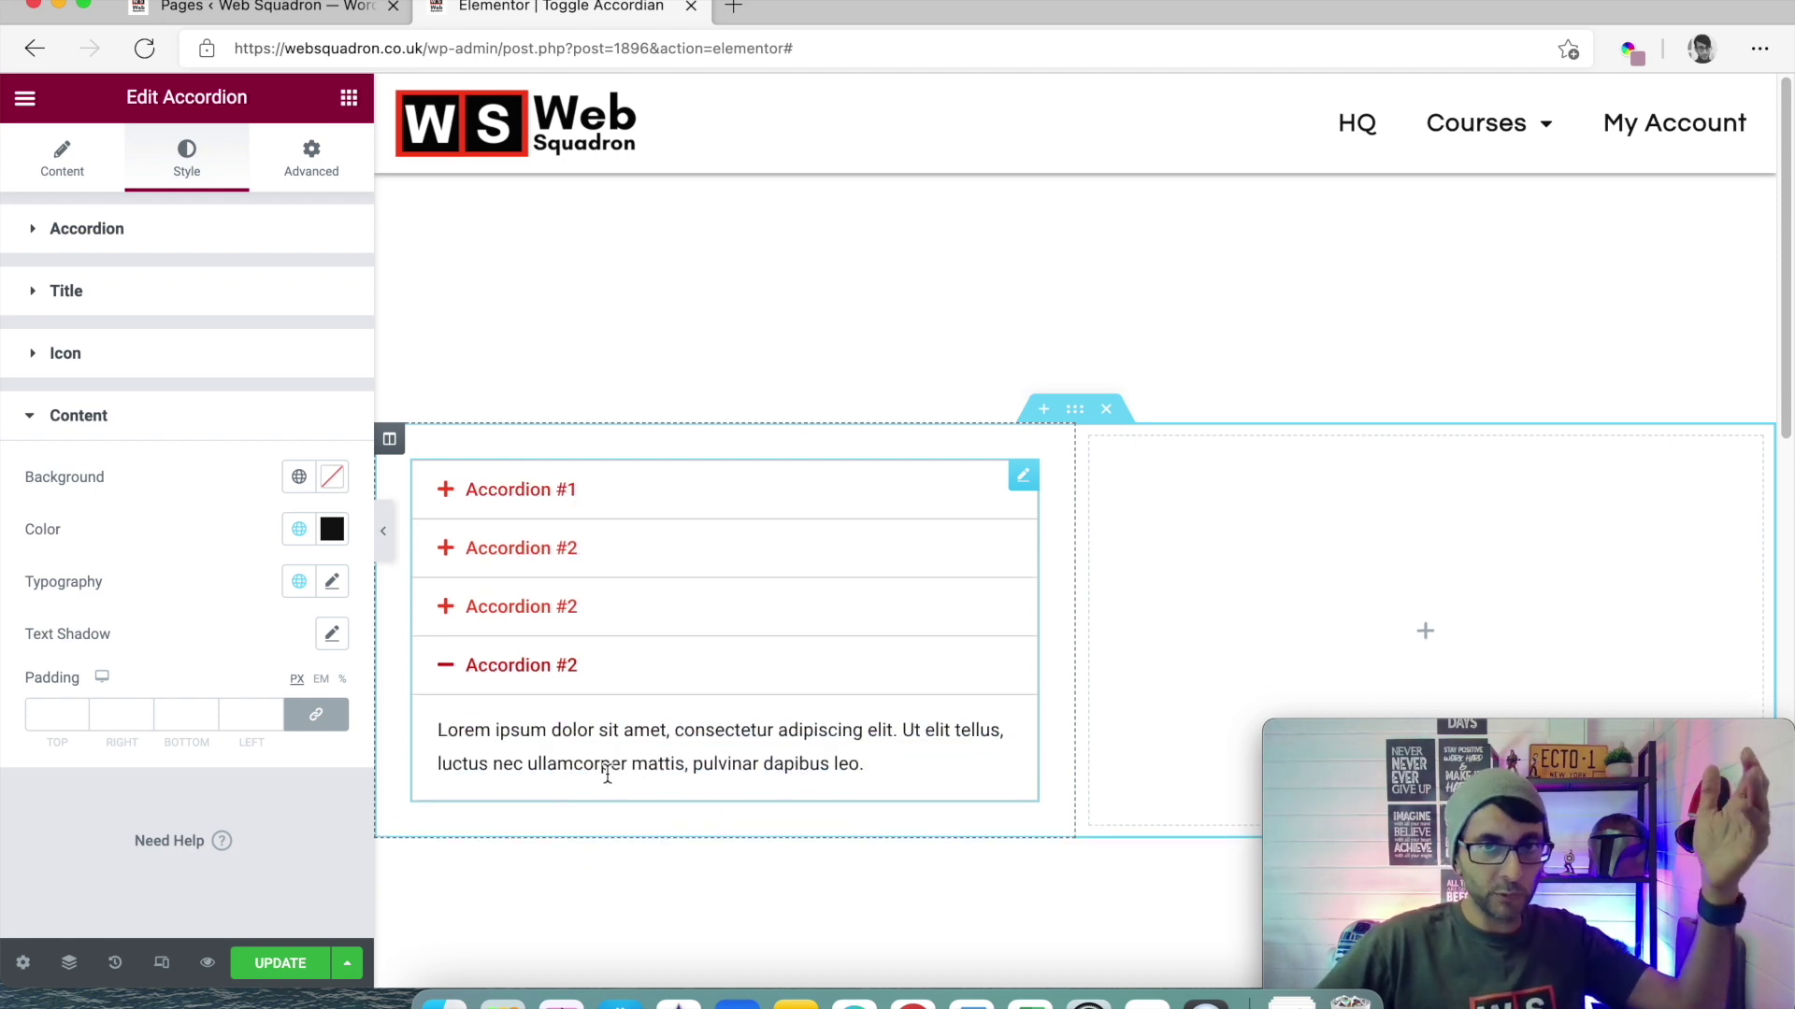
pyautogui.click(614, 677)
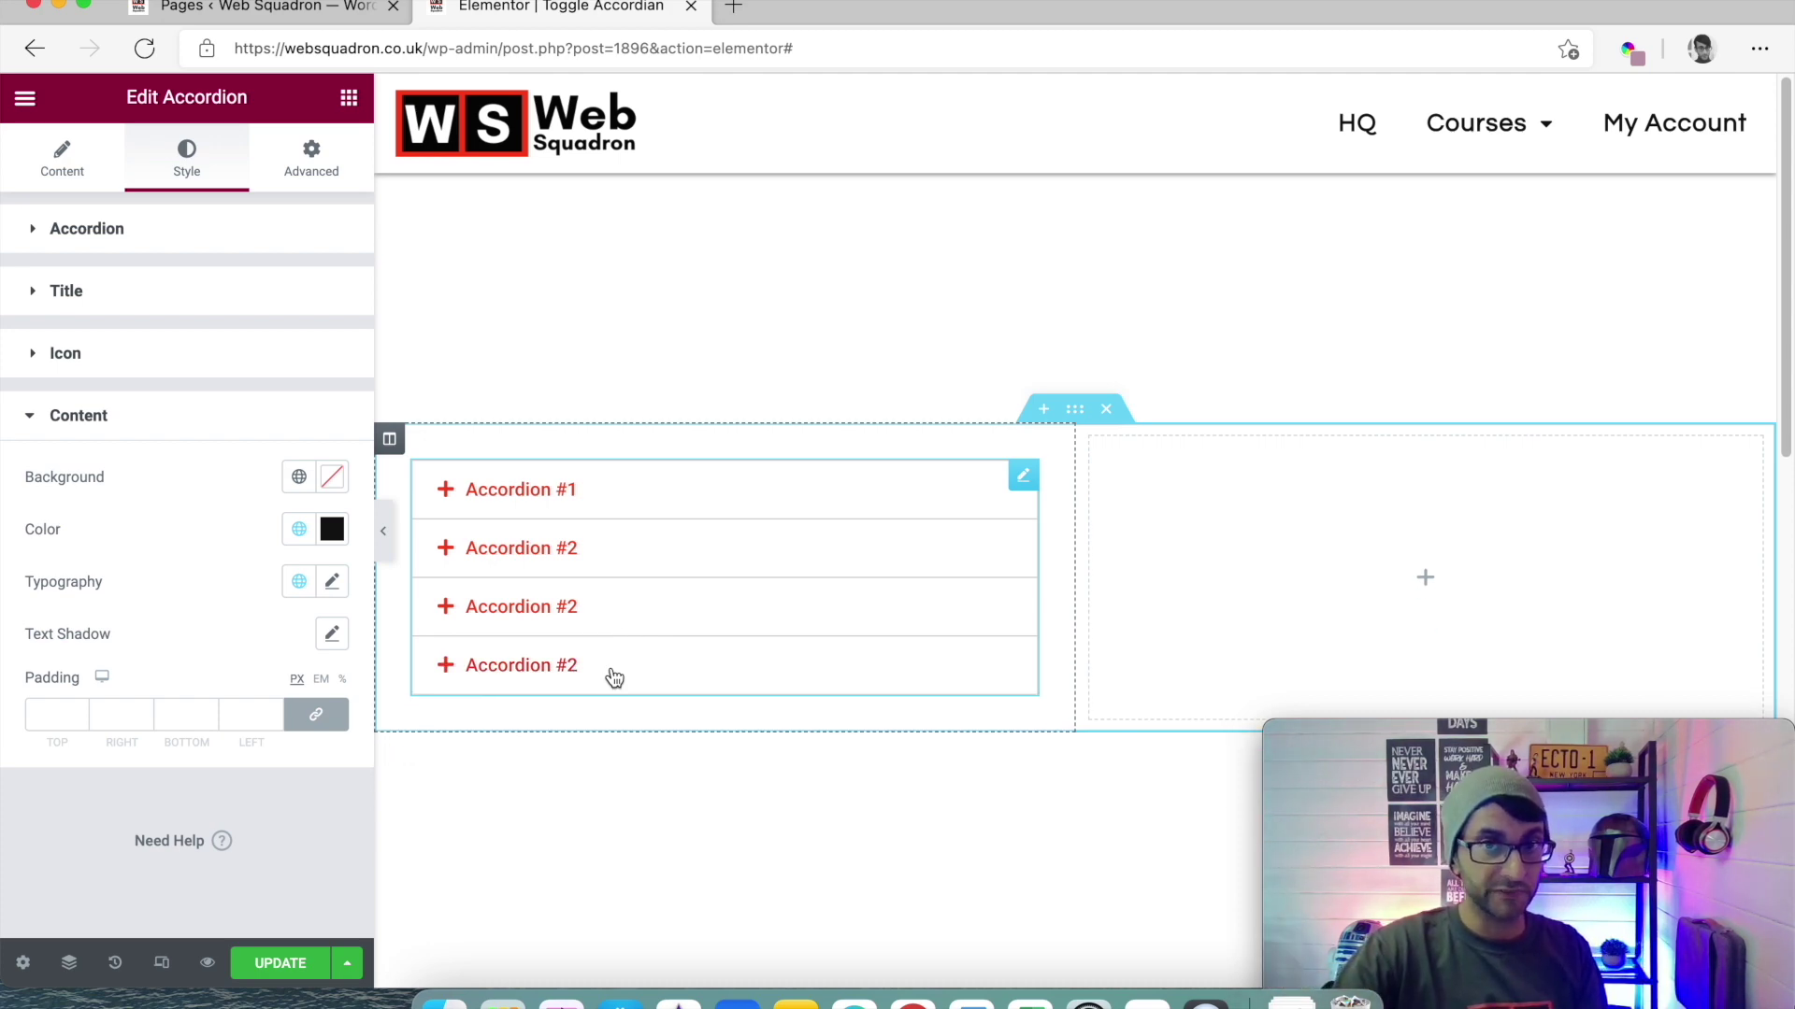
pyautogui.click(587, 493)
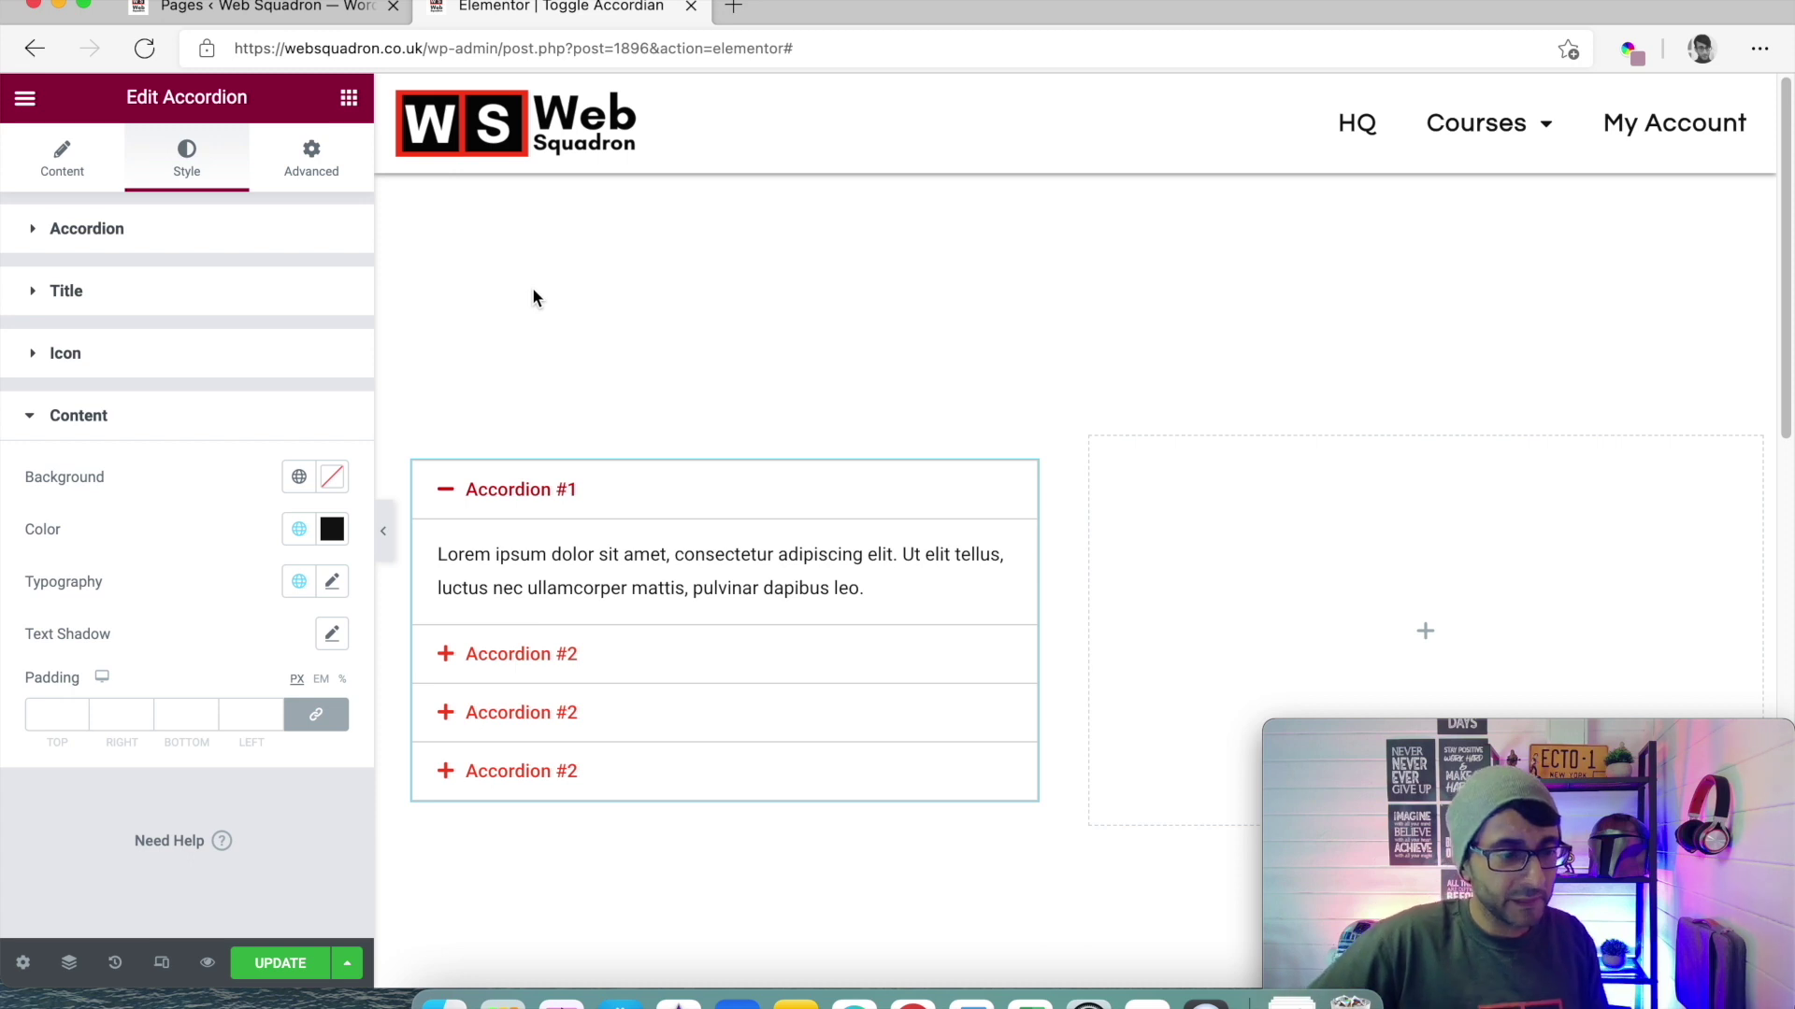
# Search 'toggle' in the widgets panel and drag a Toggle widget into the right column
pyautogui.click(348, 97)
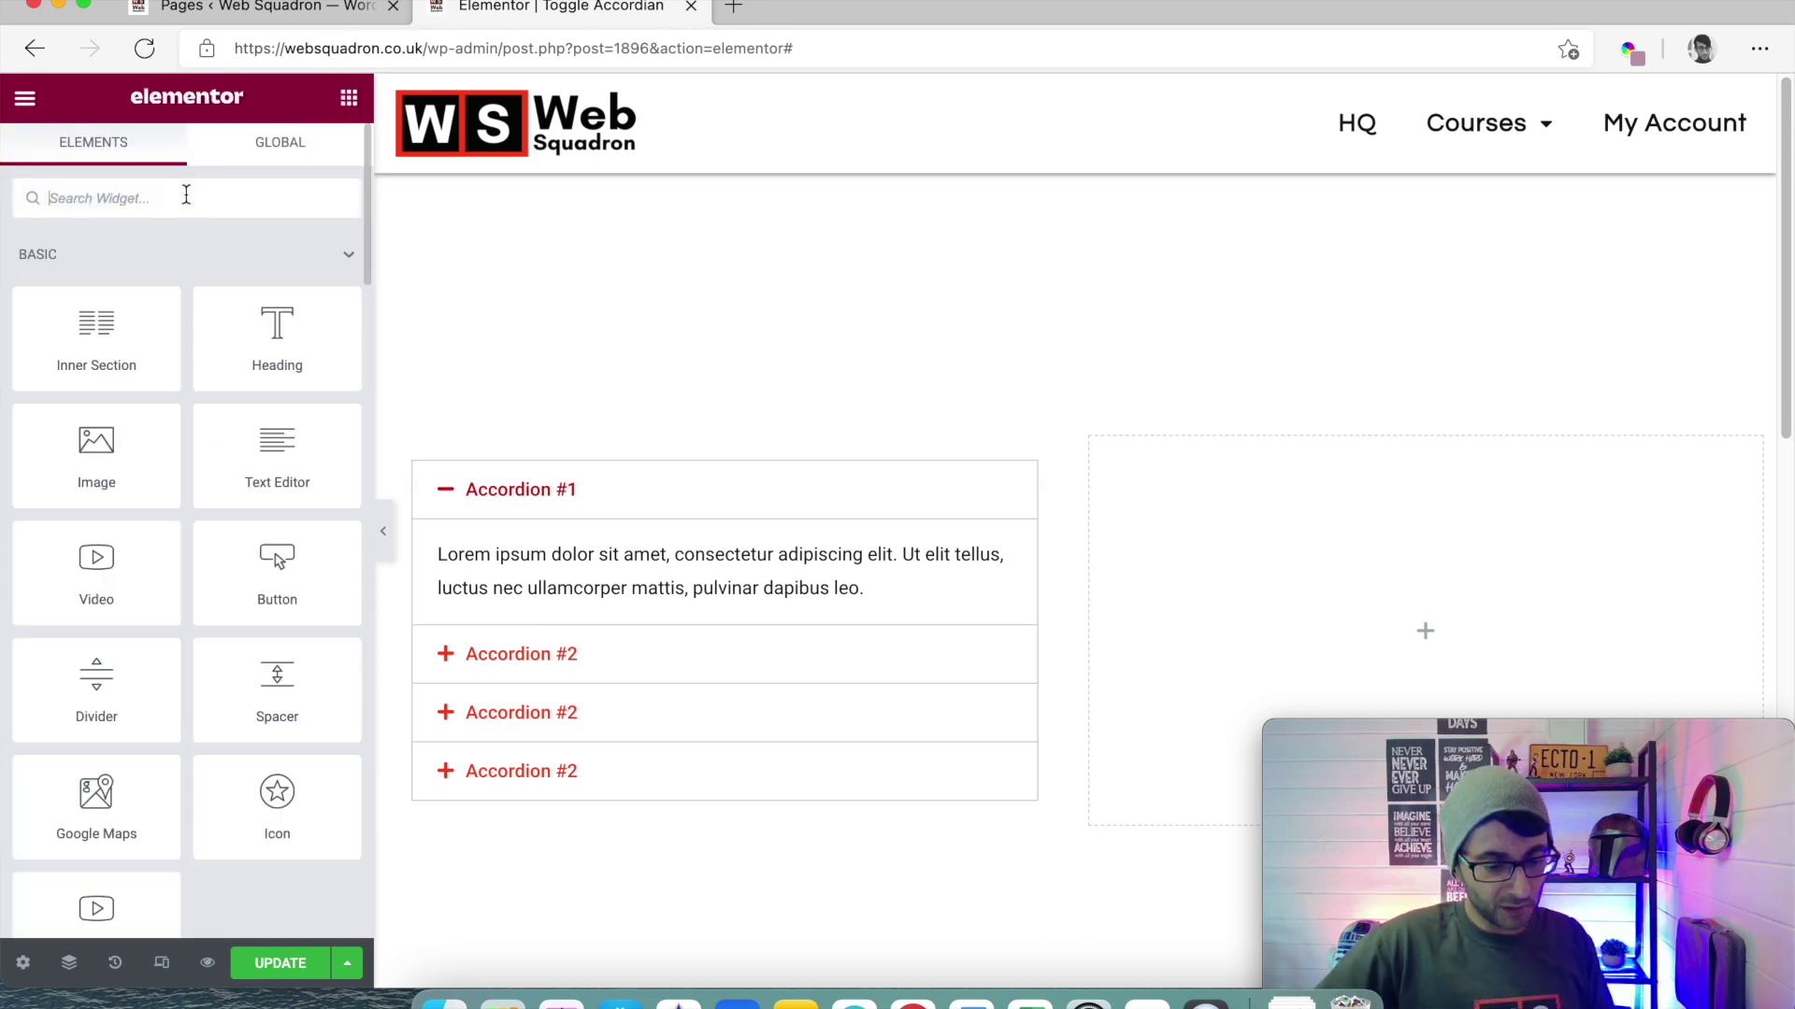
pyautogui.write('toggle')
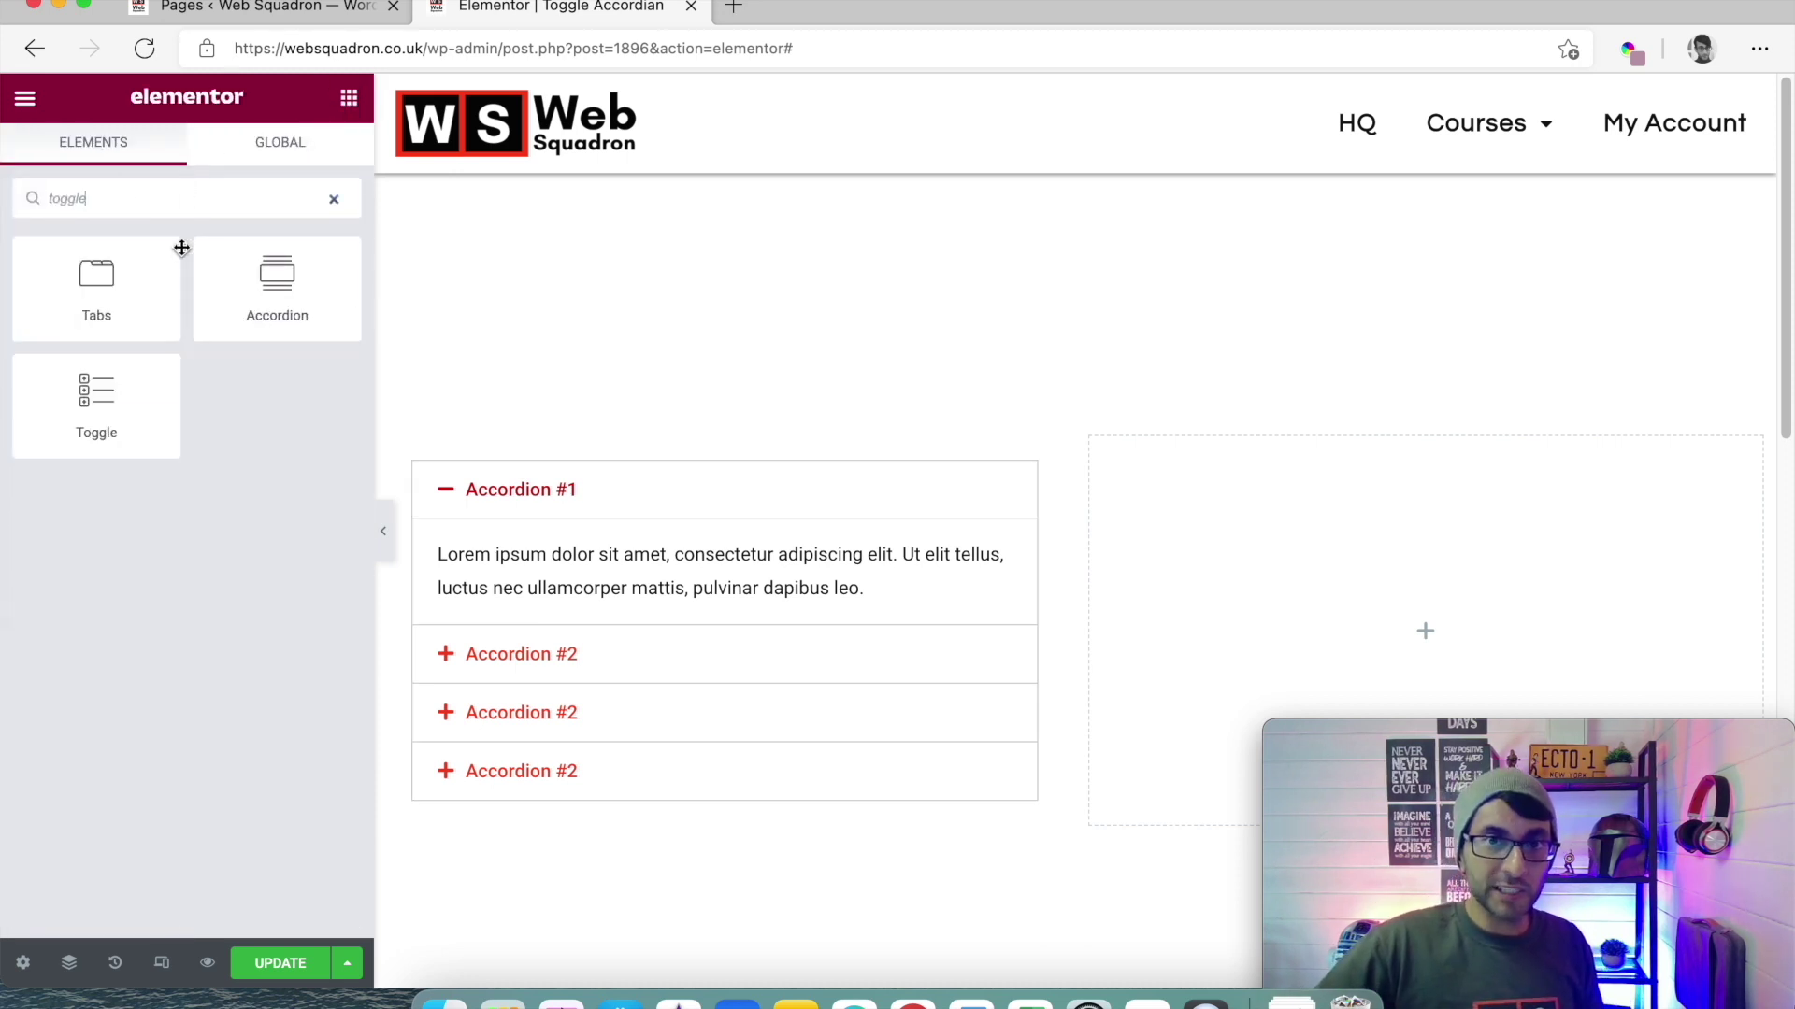
pyautogui.moveTo(88, 417); pyautogui.dragTo(1277, 548)
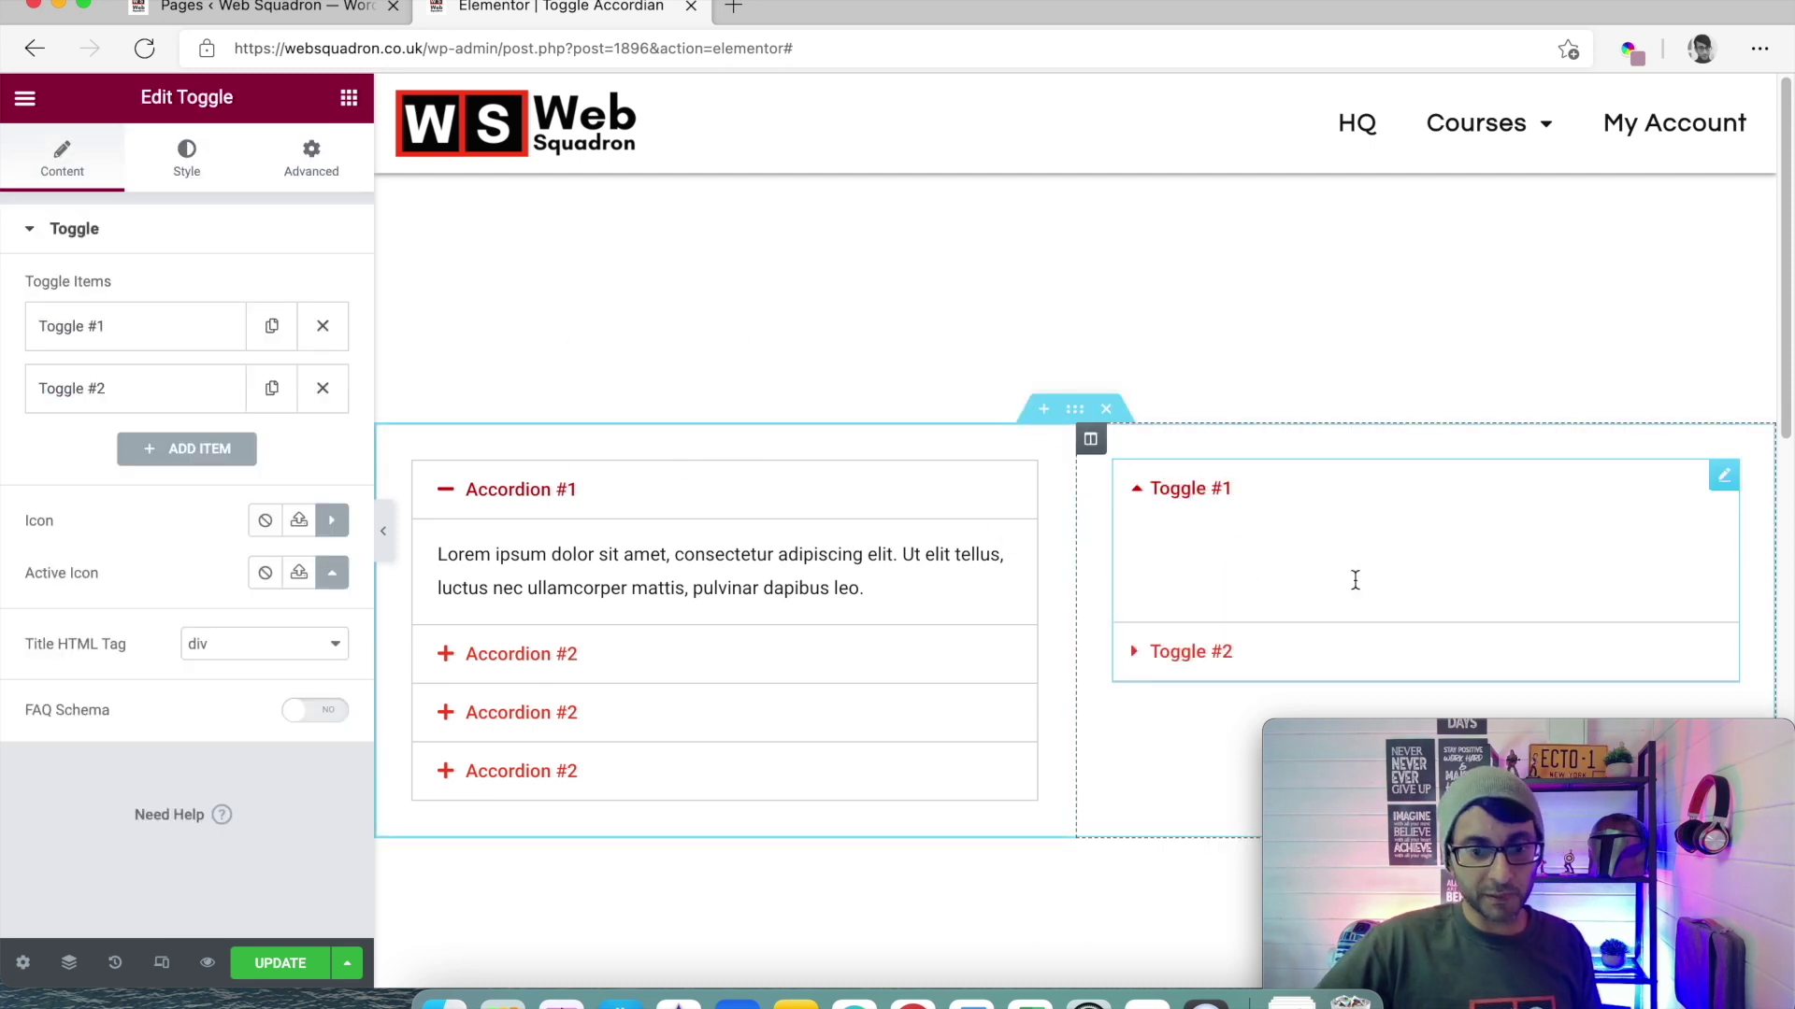
# Set the toggle content text colour to the black global colour New Item #3
pyautogui.click(201, 176)
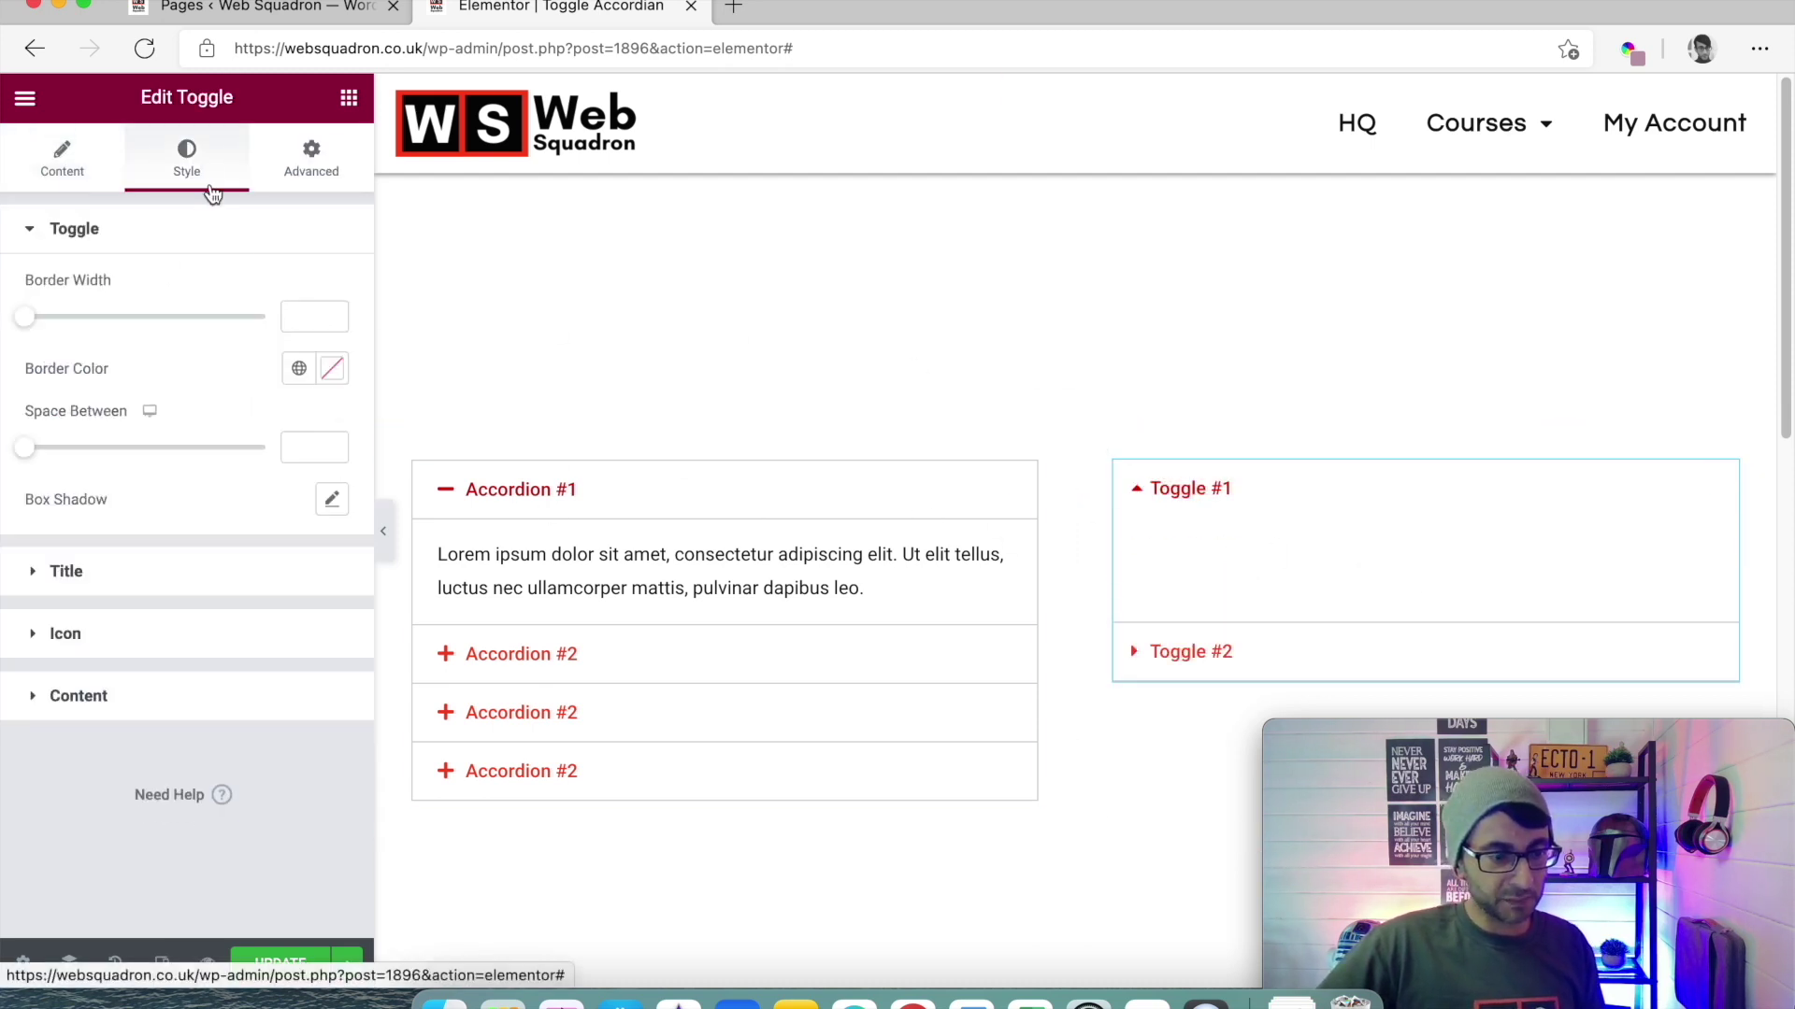
pyautogui.click(261, 699)
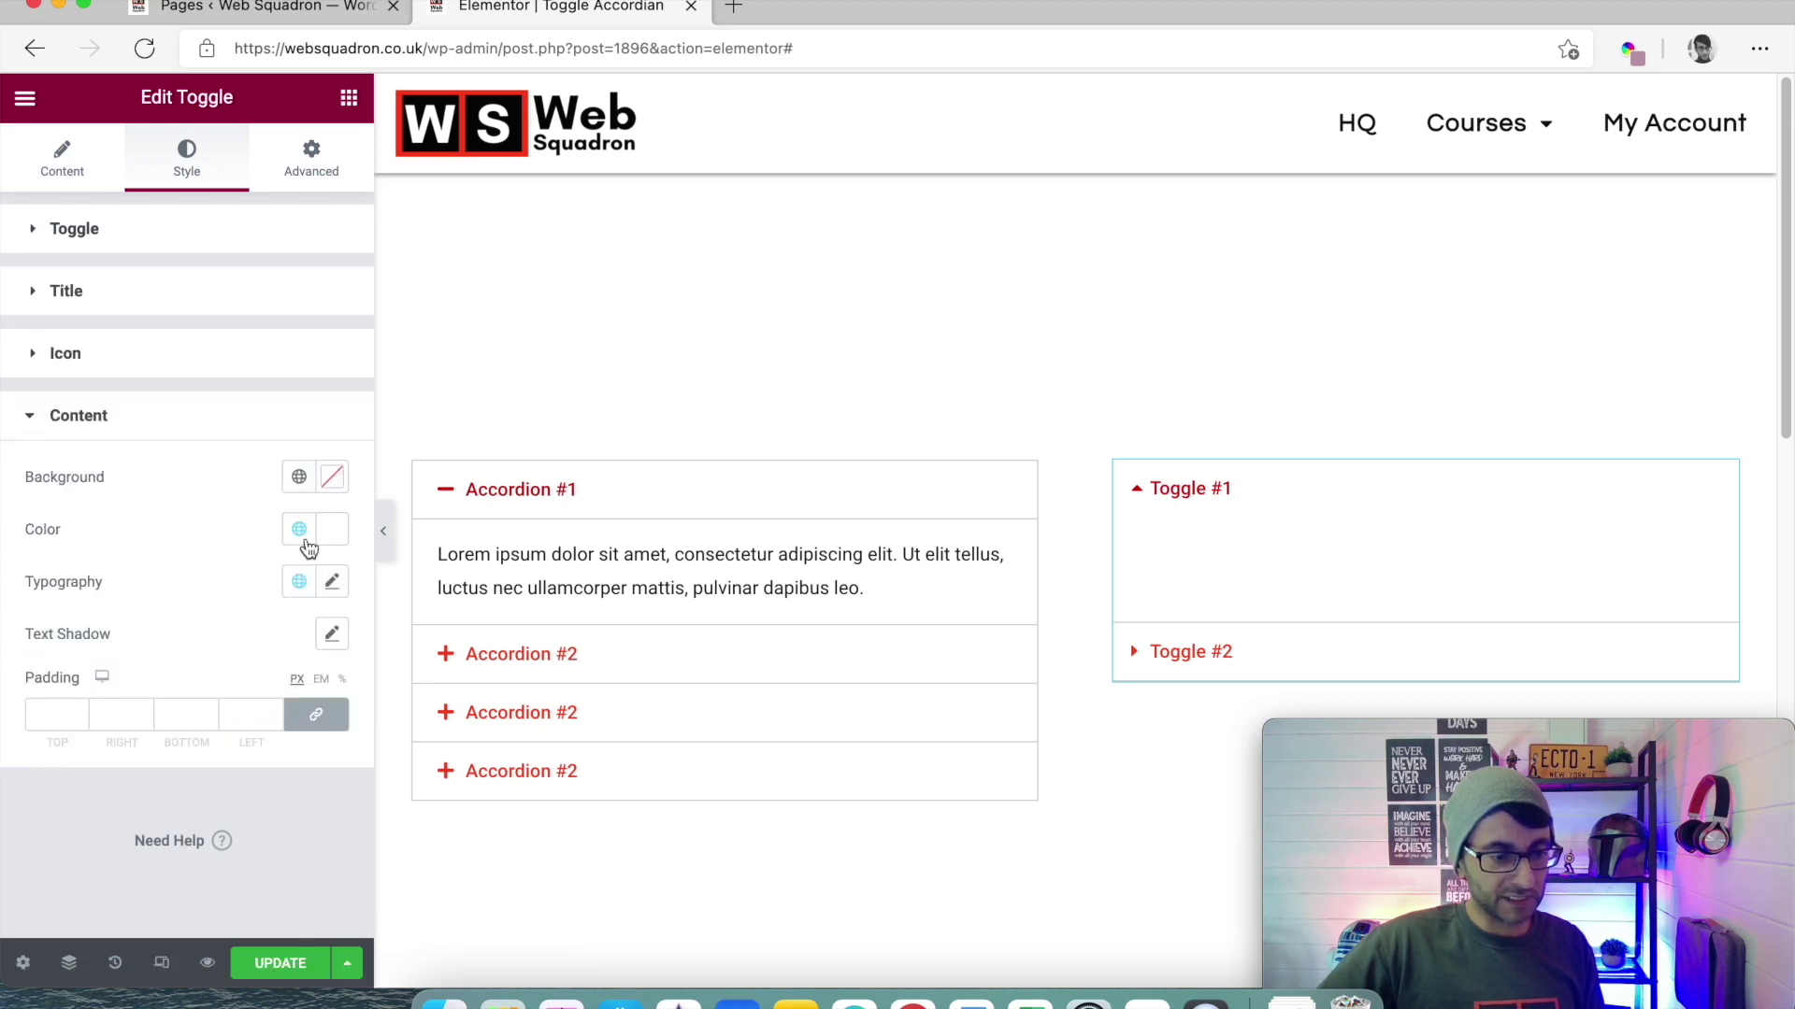
pyautogui.click(302, 533)
pyautogui.click(192, 899)
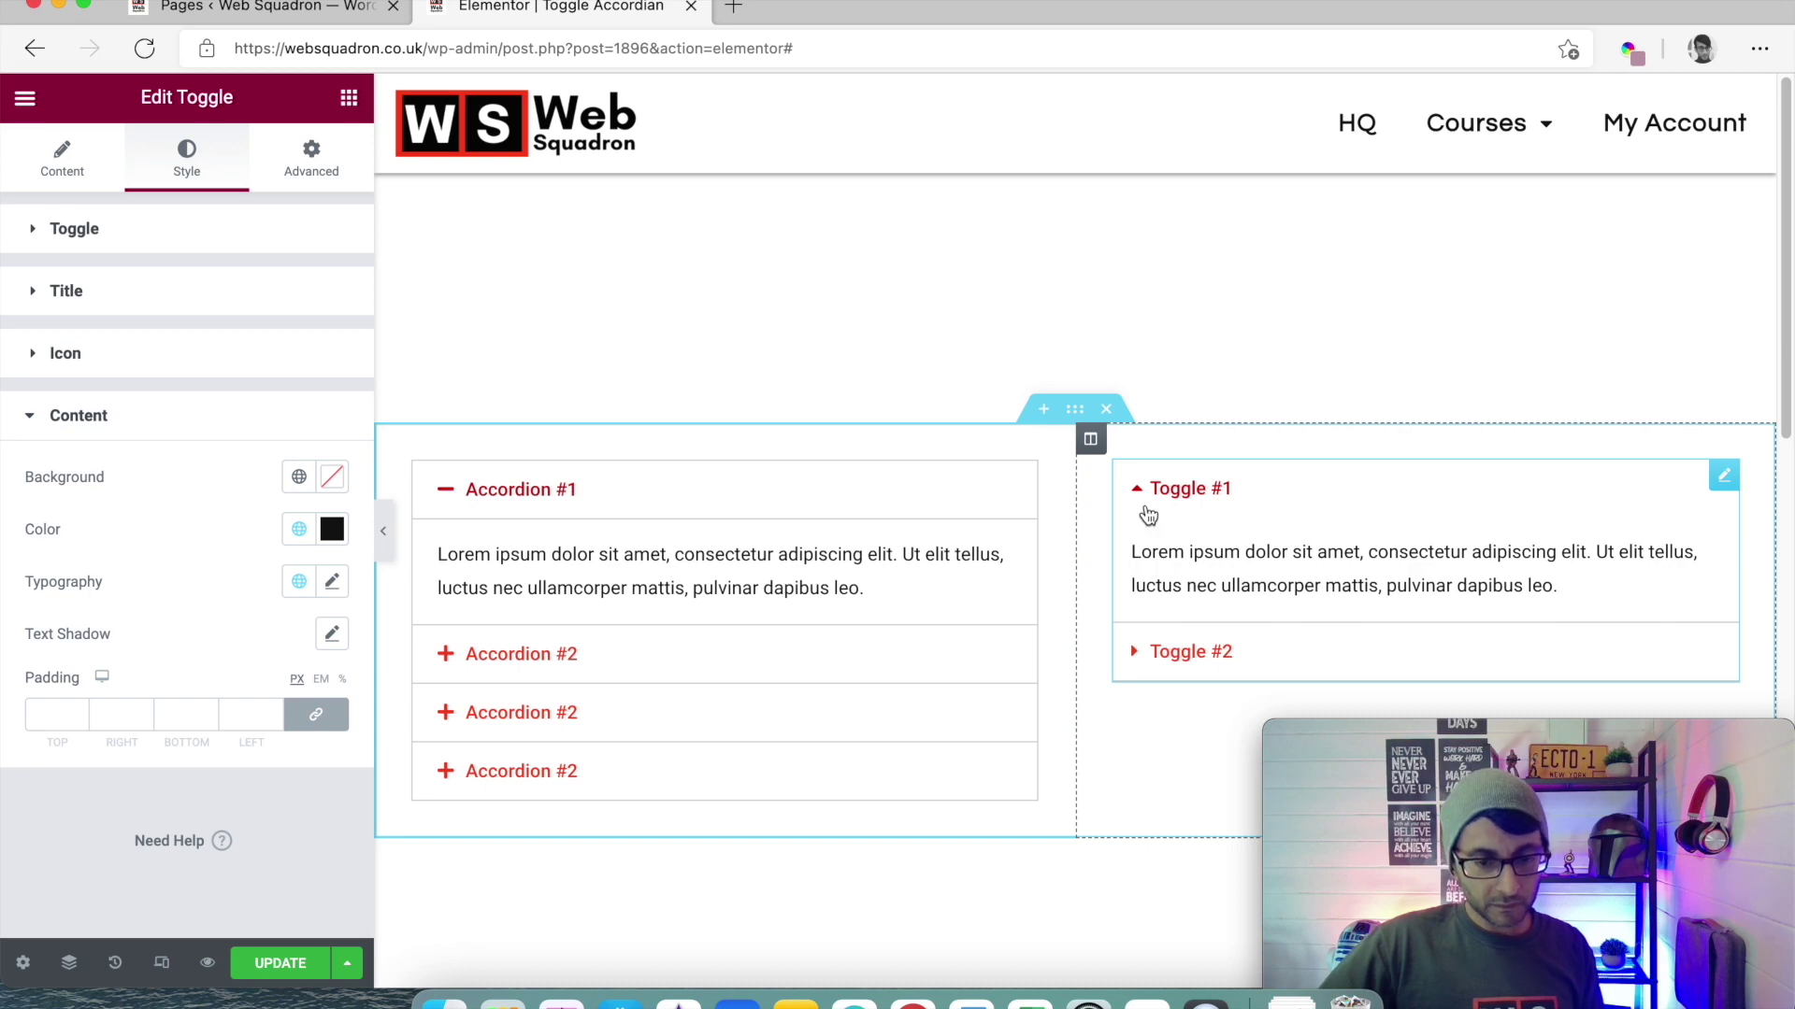
# Collapse Toggle #1 and return to the toggle's item list
pyautogui.click(130, 244)
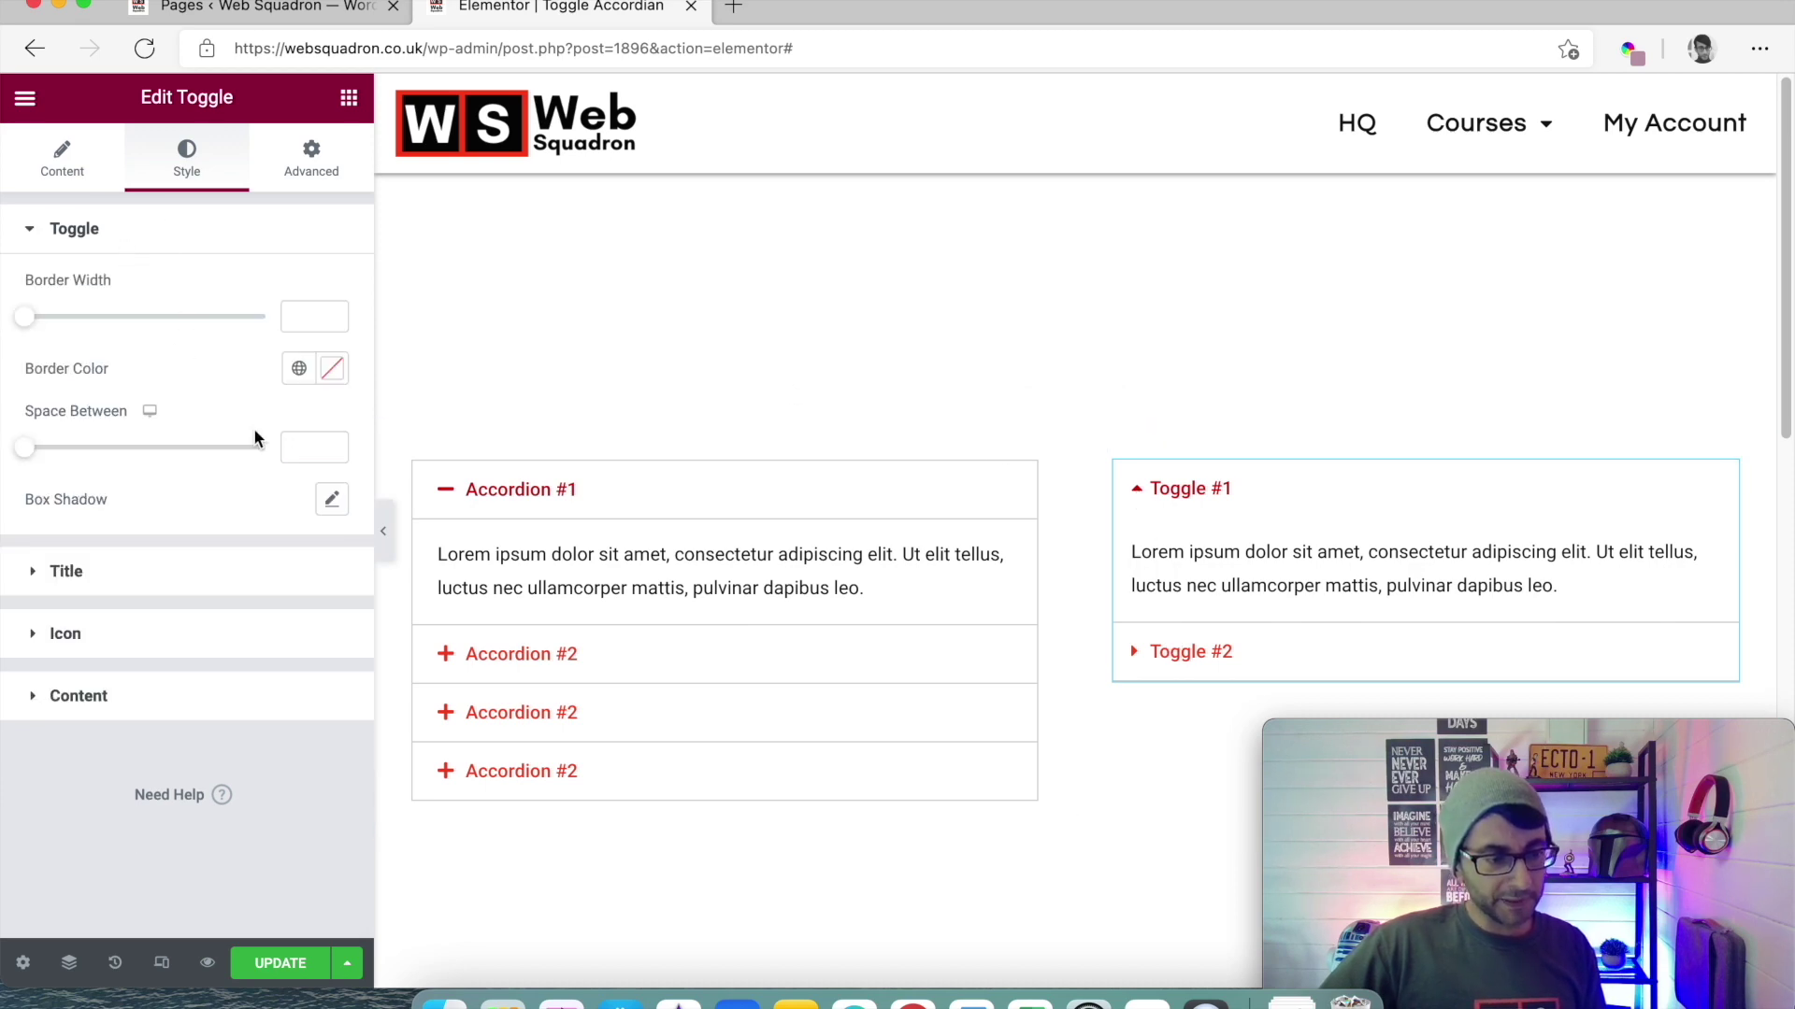
pyautogui.click(1132, 495)
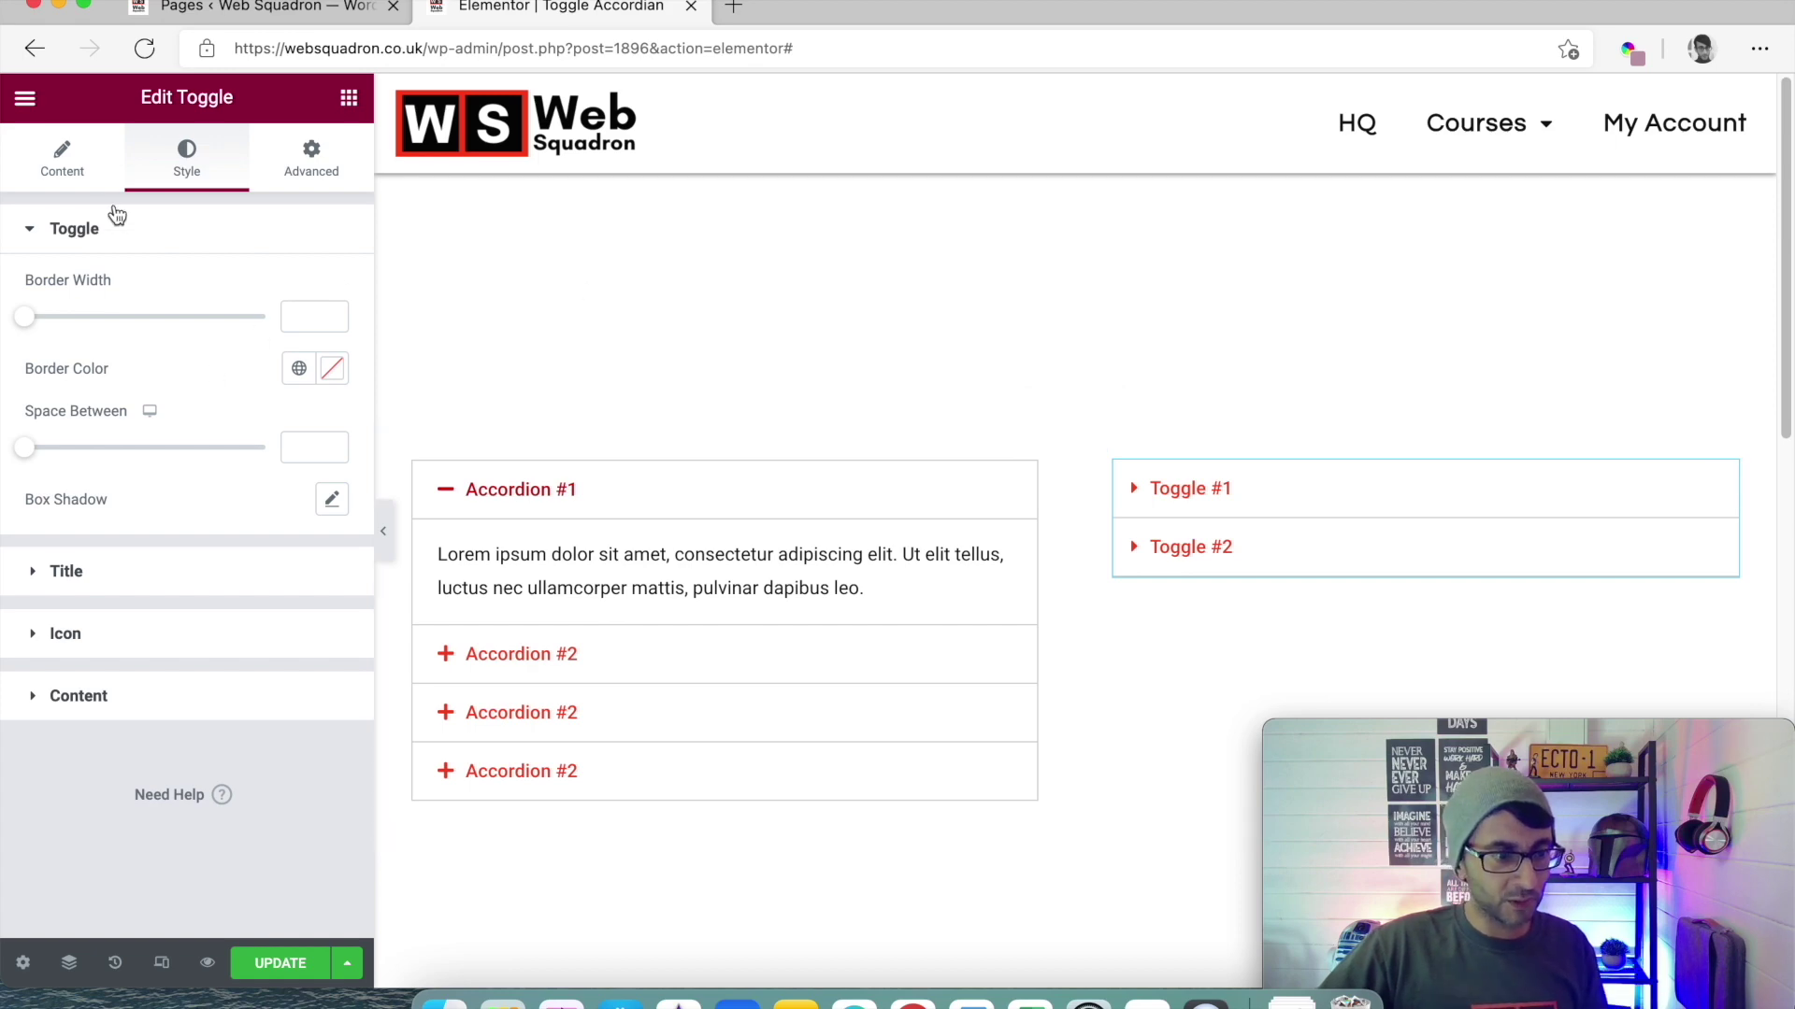
pyautogui.click(61, 159)
# Duplicate Toggle #2 three times to add more toggle items
pyautogui.click(271, 390)
pyautogui.click(271, 390)
pyautogui.click(271, 390)
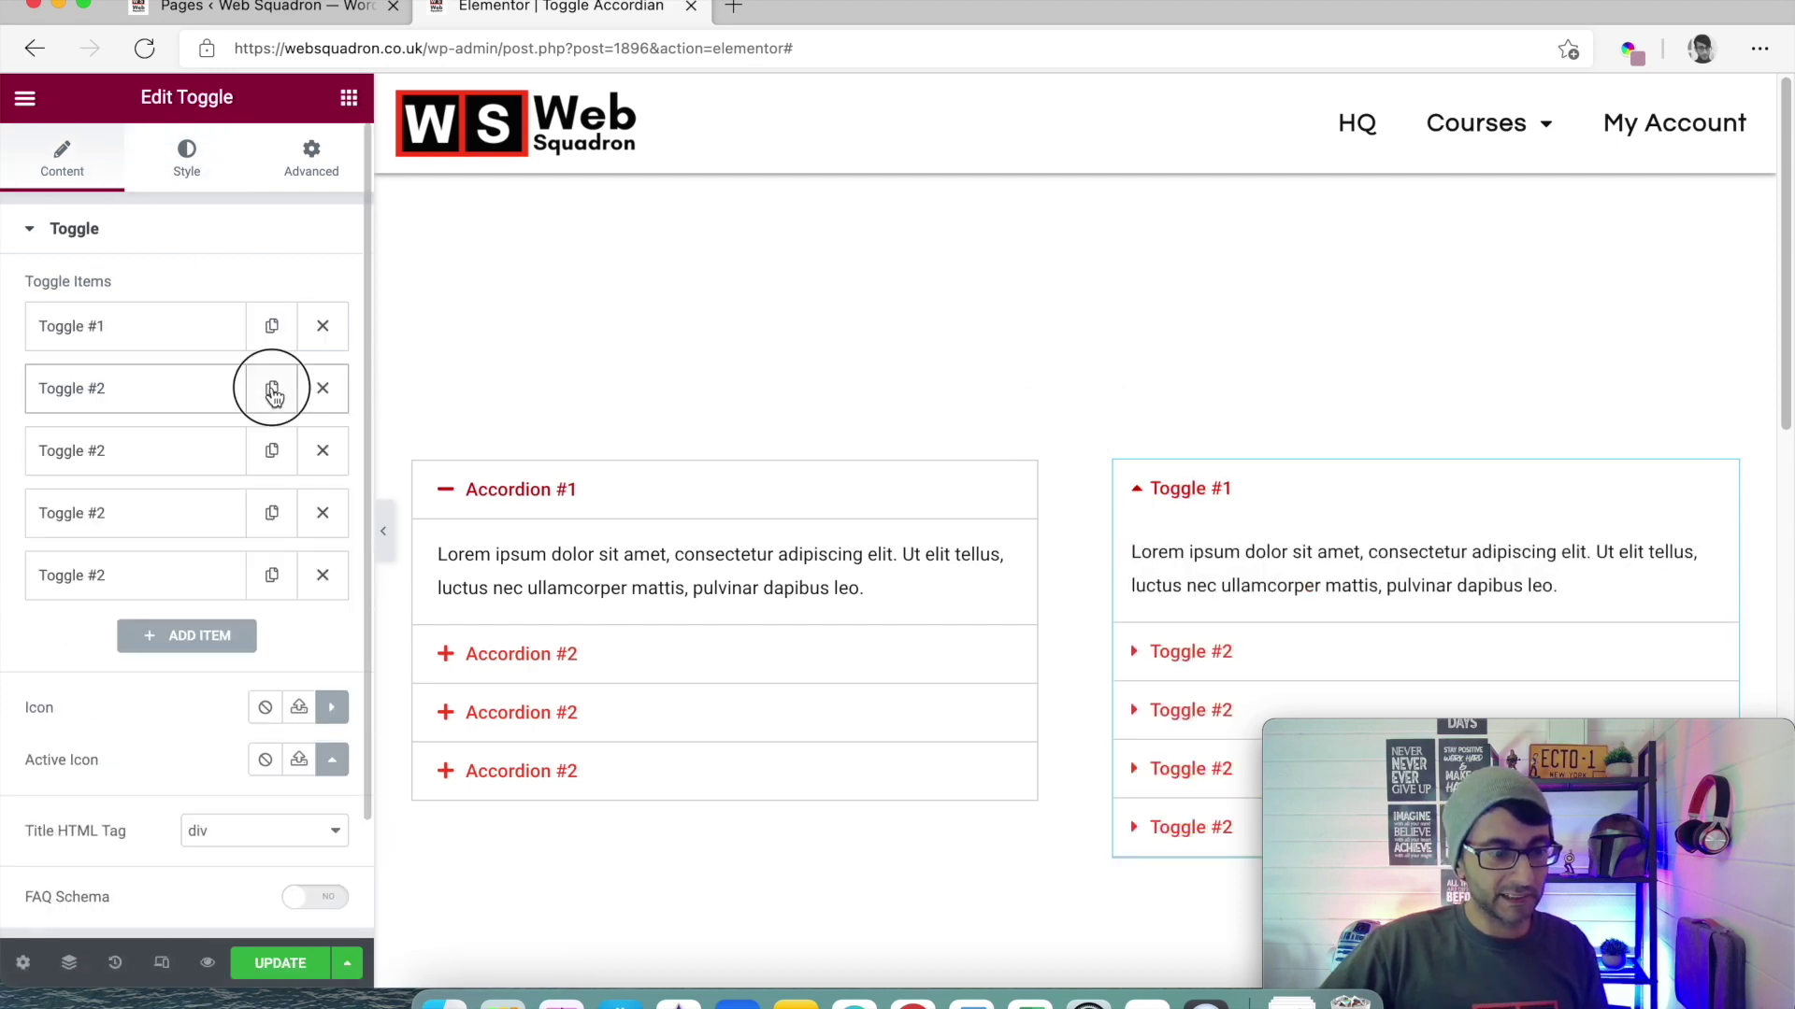
pyautogui.click(271, 390)
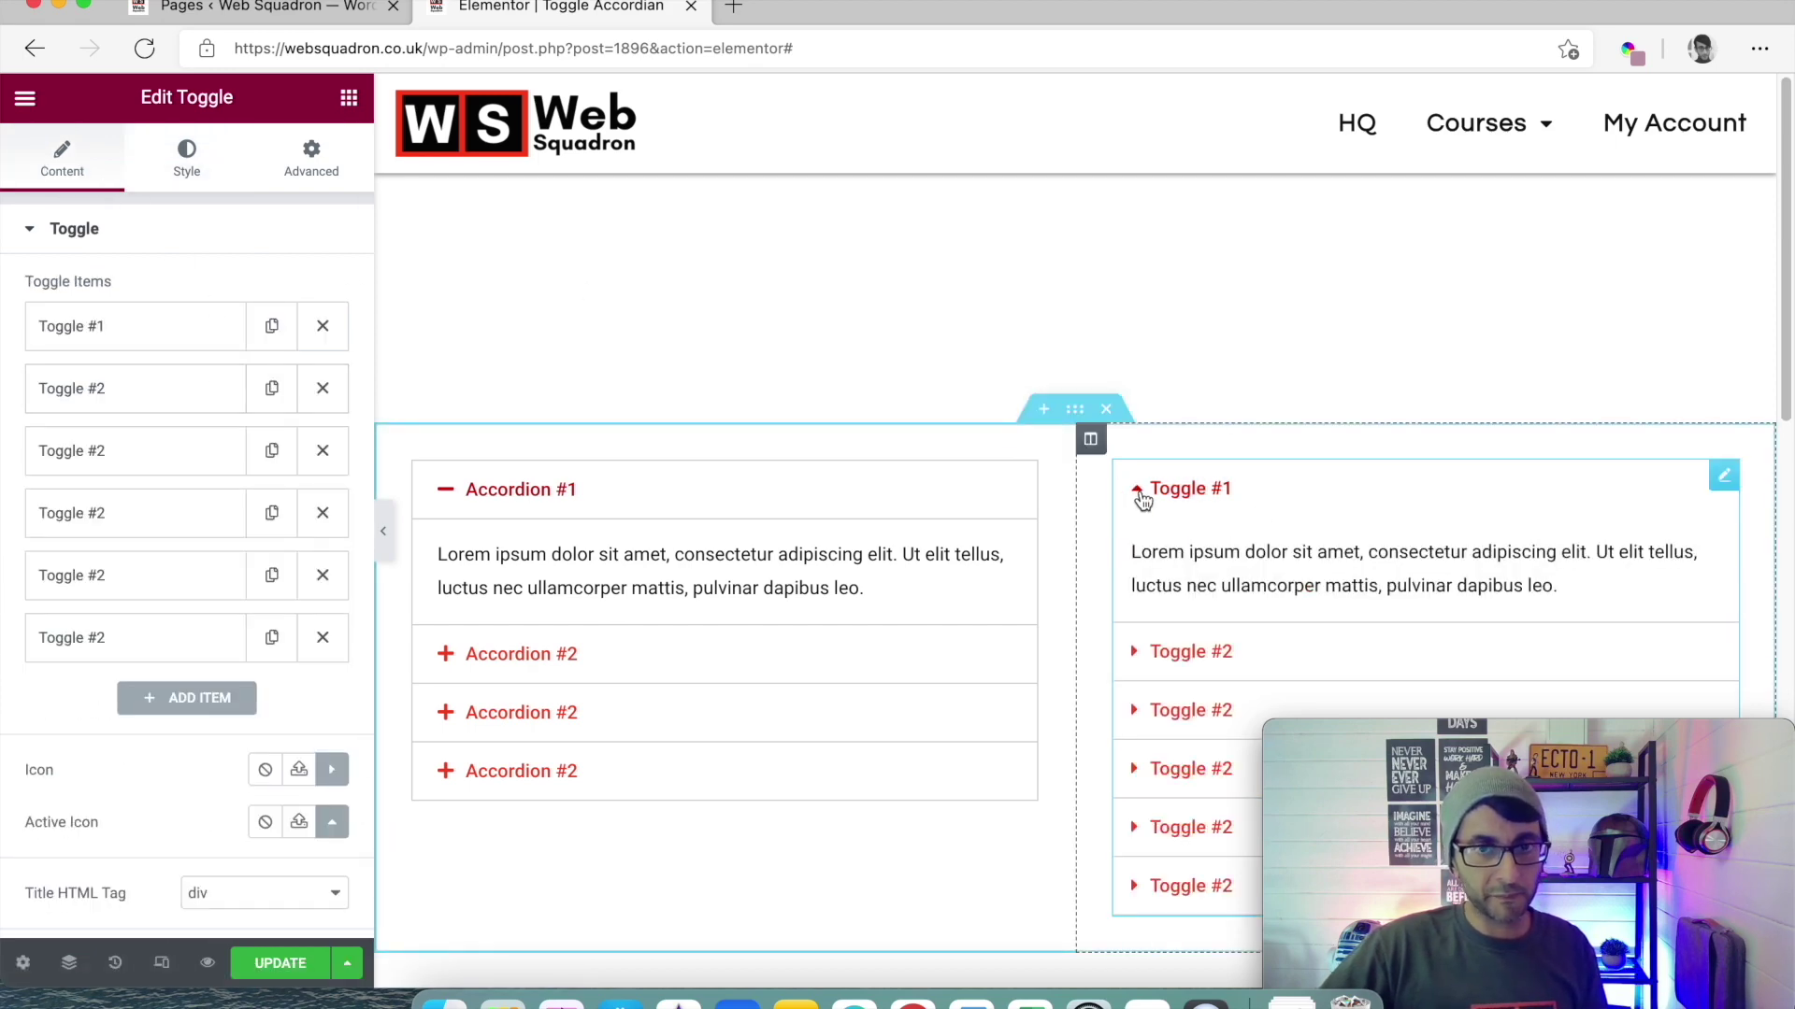
pyautogui.doubleClick(550, 714)
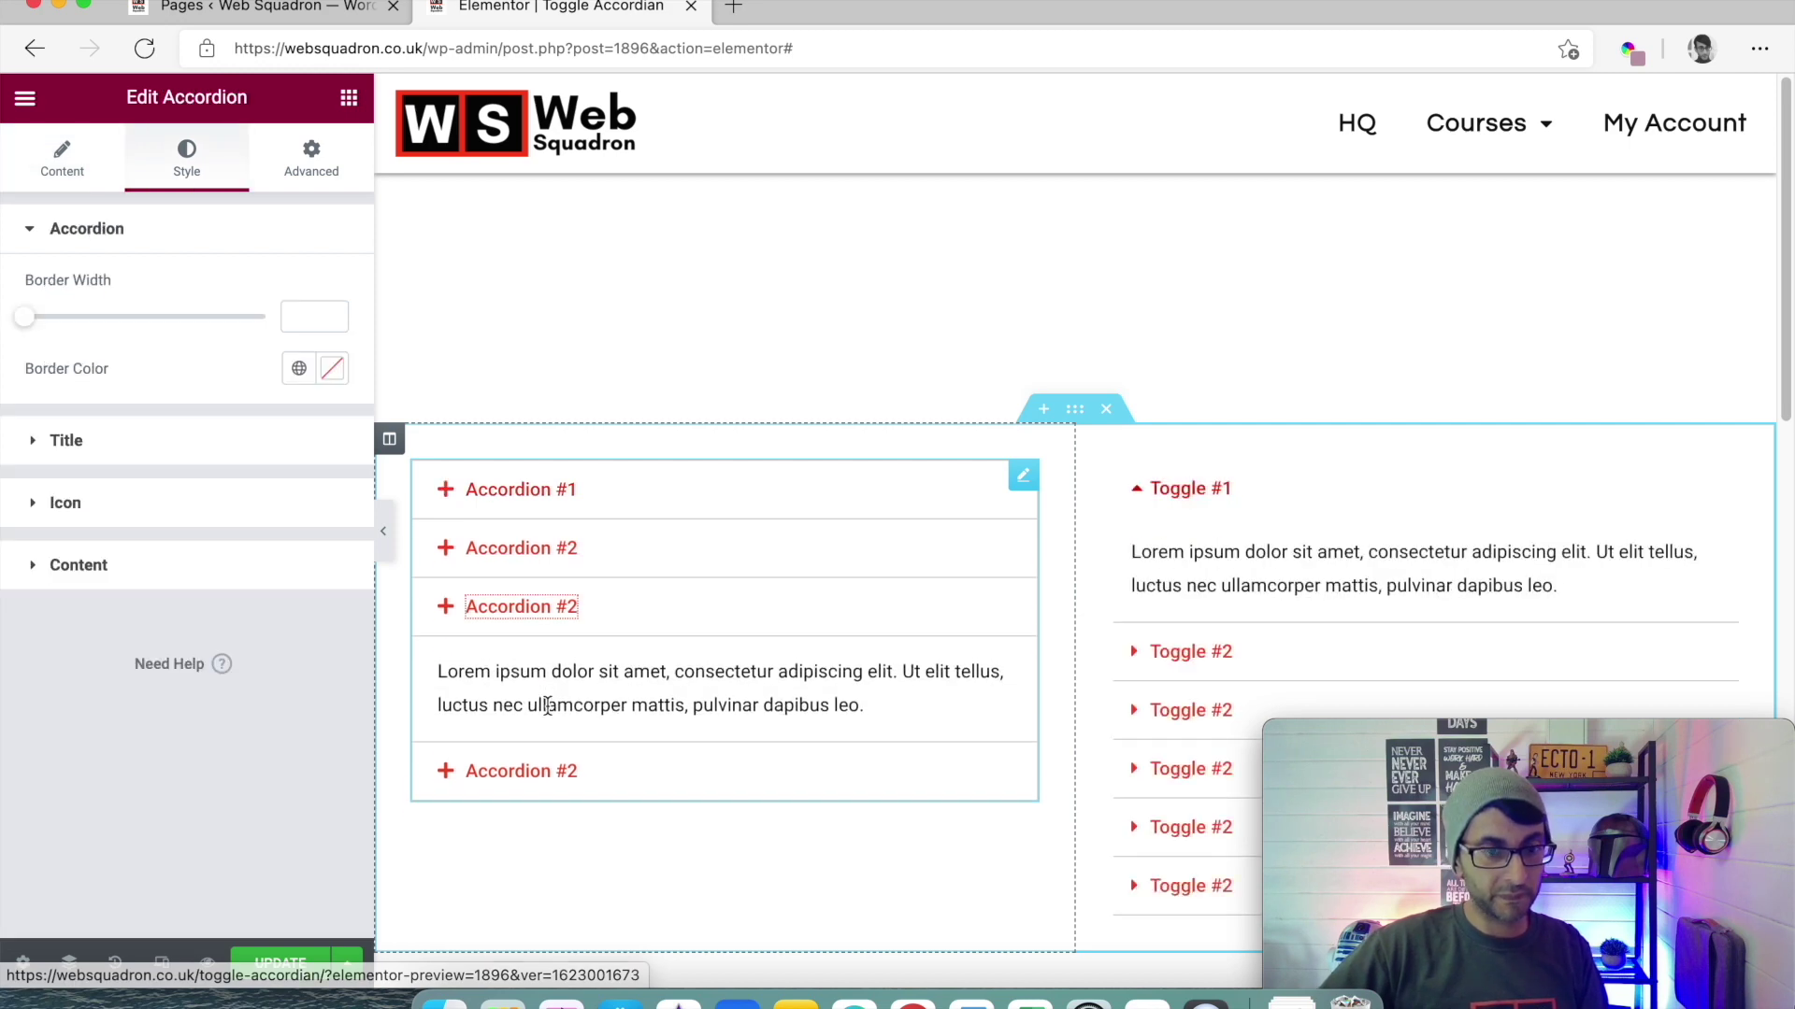
pyautogui.click(594, 681)
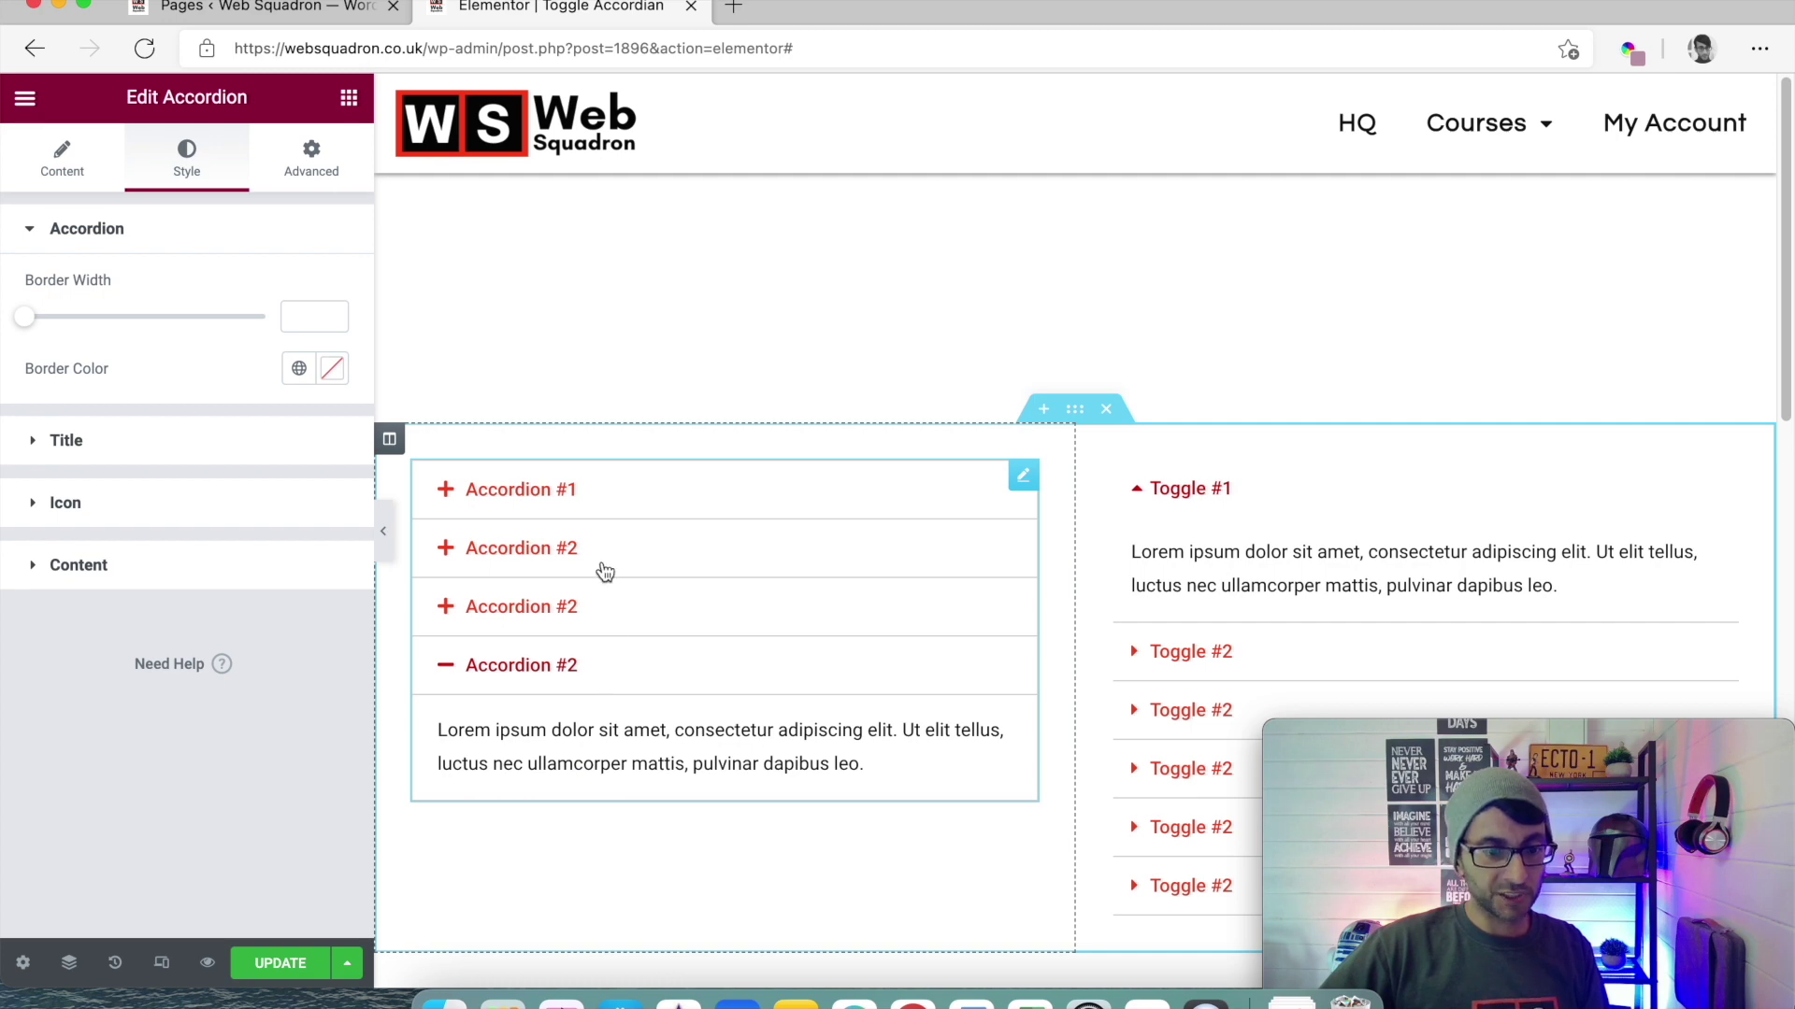
pyautogui.click(599, 551)
pyautogui.click(589, 715)
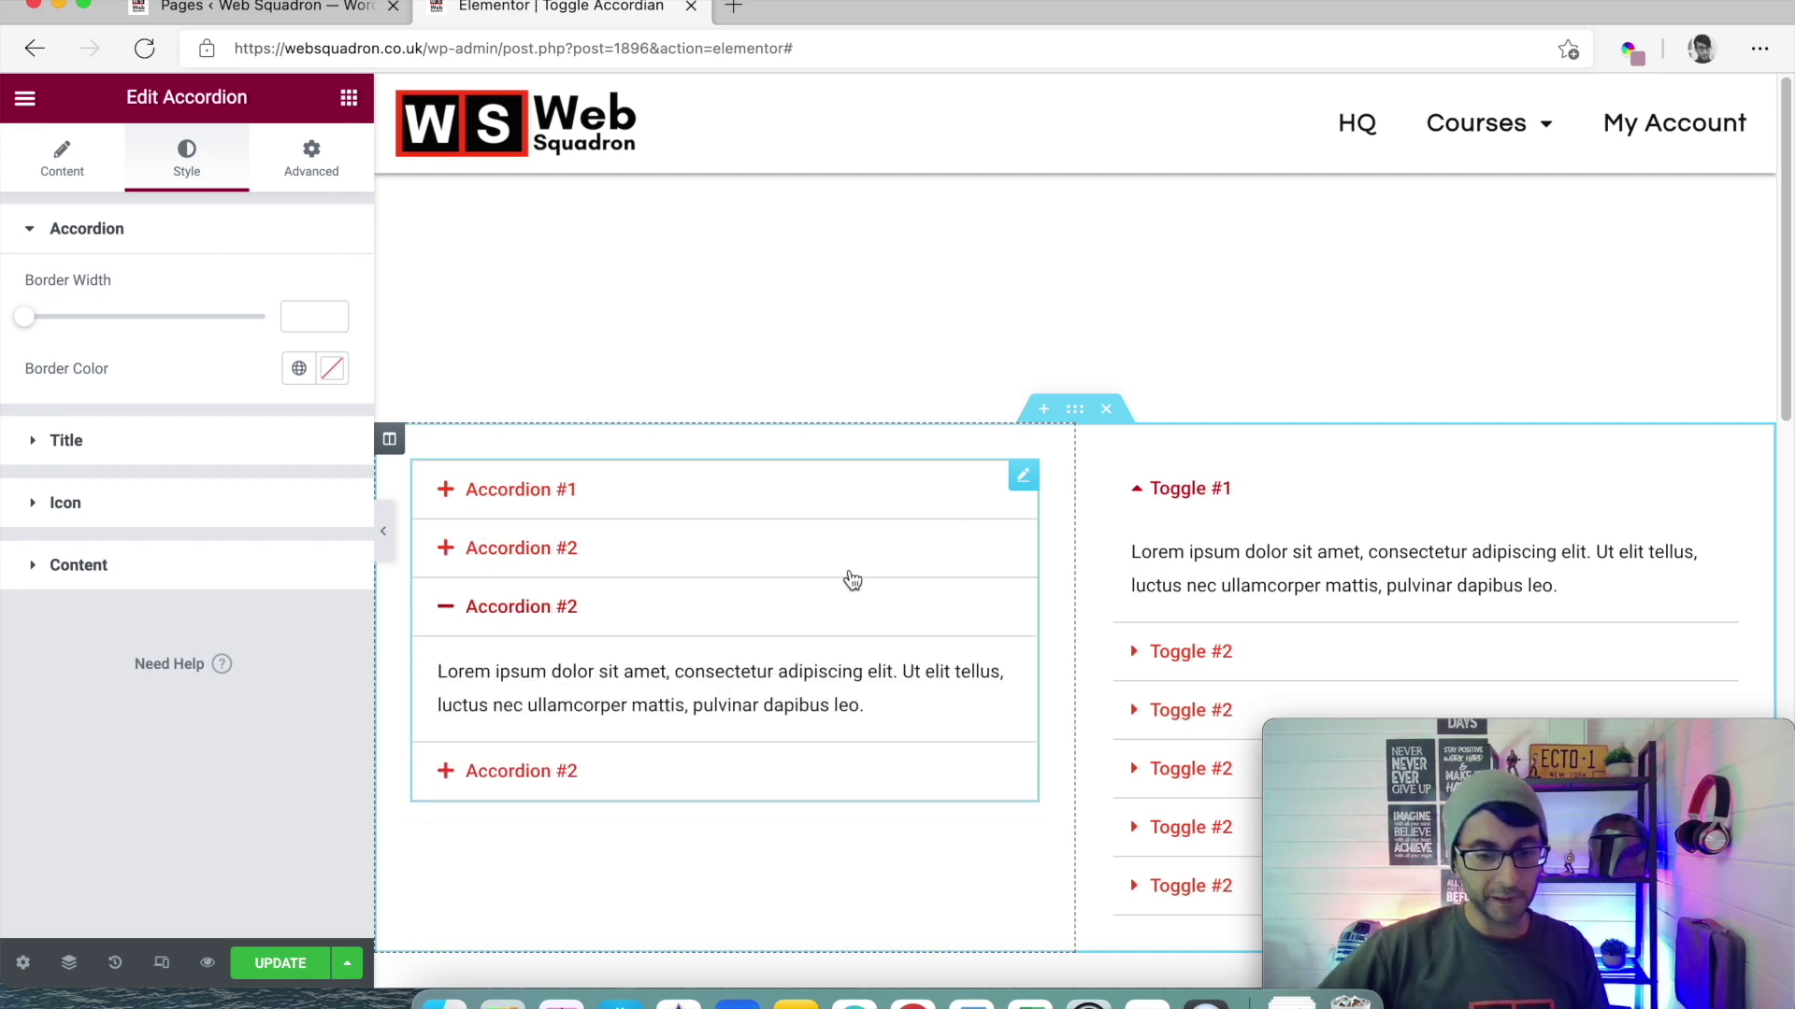
pyautogui.moveTo(1638, 755); pyautogui.dragTo(828, 615)
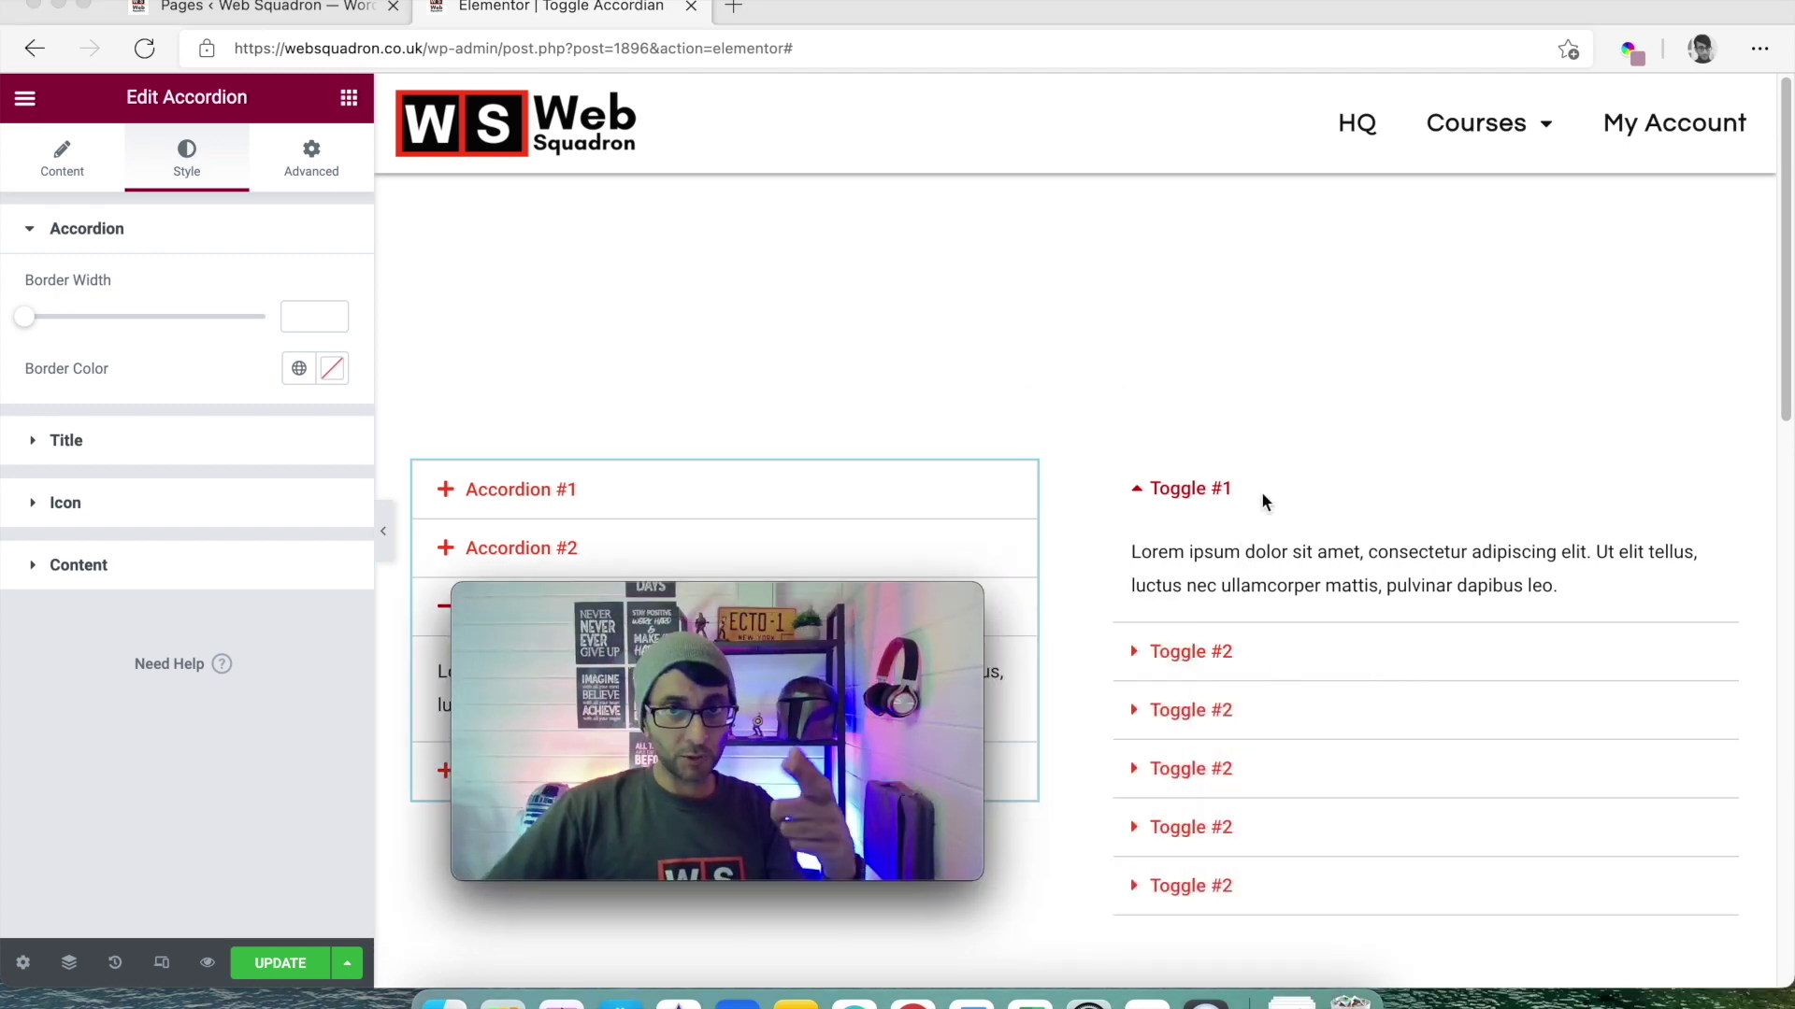
# Test the toggles by expanding several Toggle #2 items at the same time
pyautogui.click(1192, 714)
pyautogui.click(1196, 718)
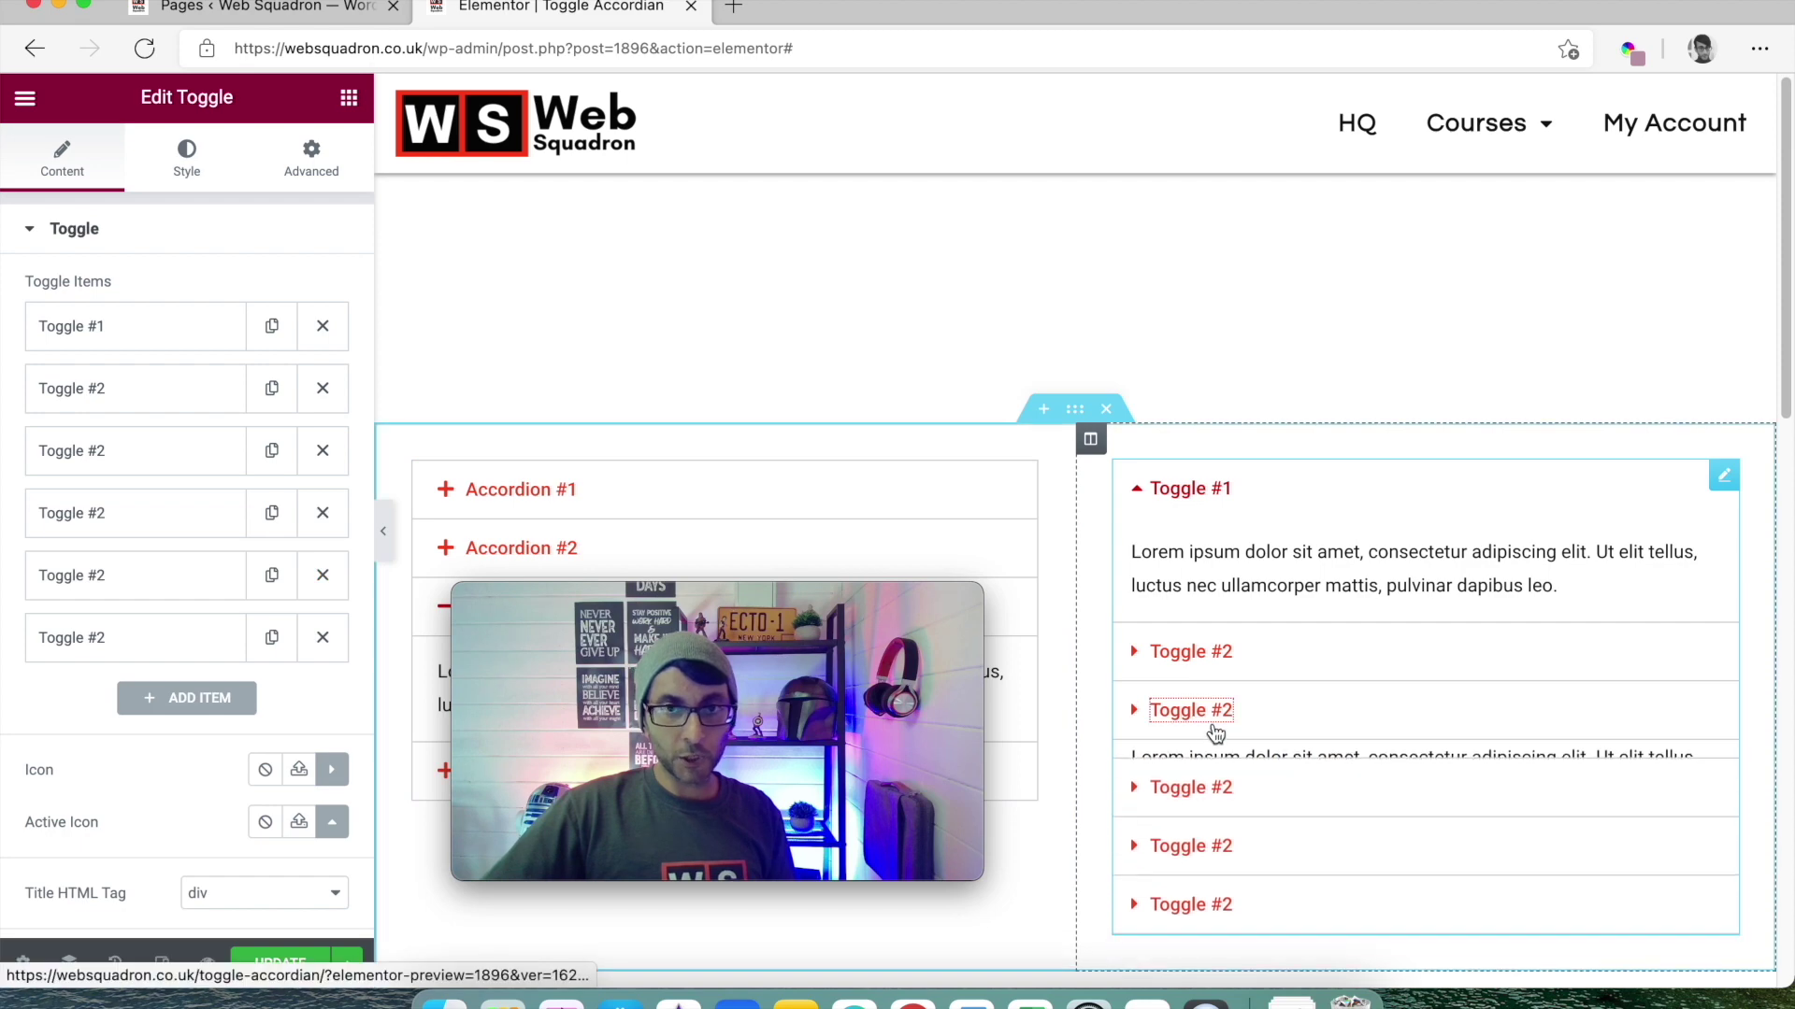
pyautogui.click(1212, 712)
pyautogui.click(1205, 703)
pyautogui.click(1215, 664)
pyautogui.scroll(-5, 1421, 849)
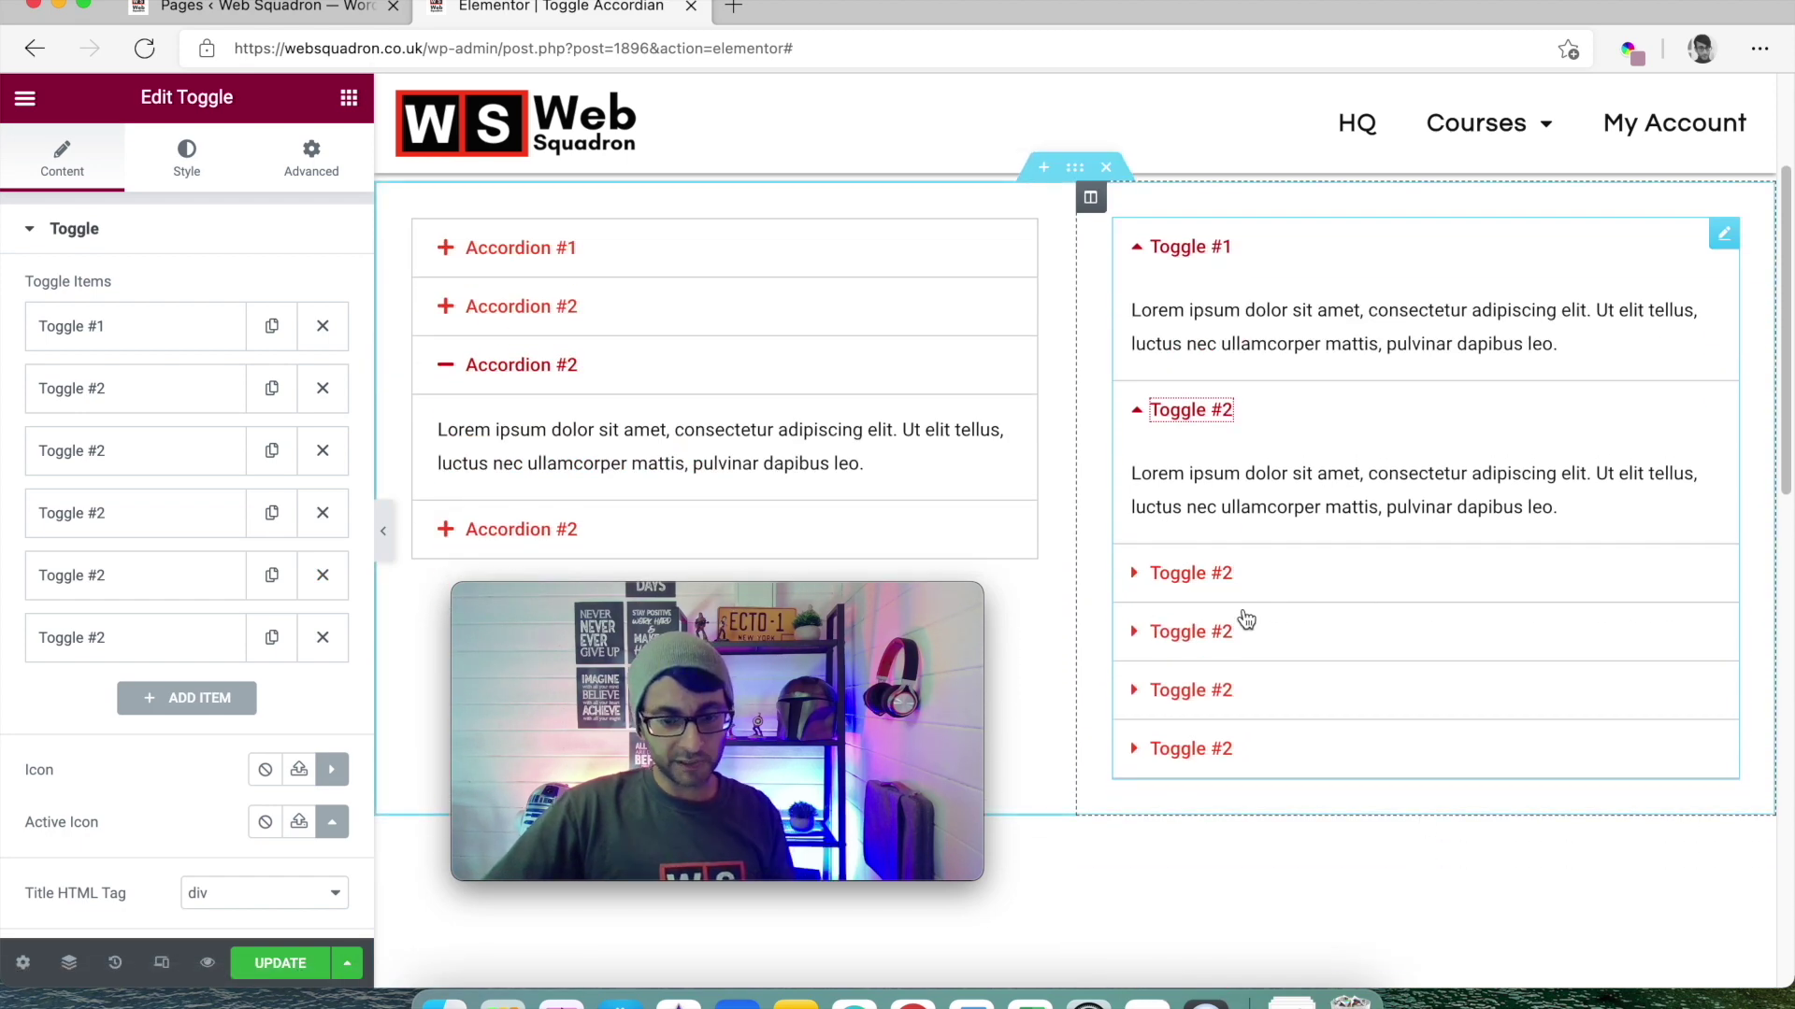
pyautogui.click(1232, 633)
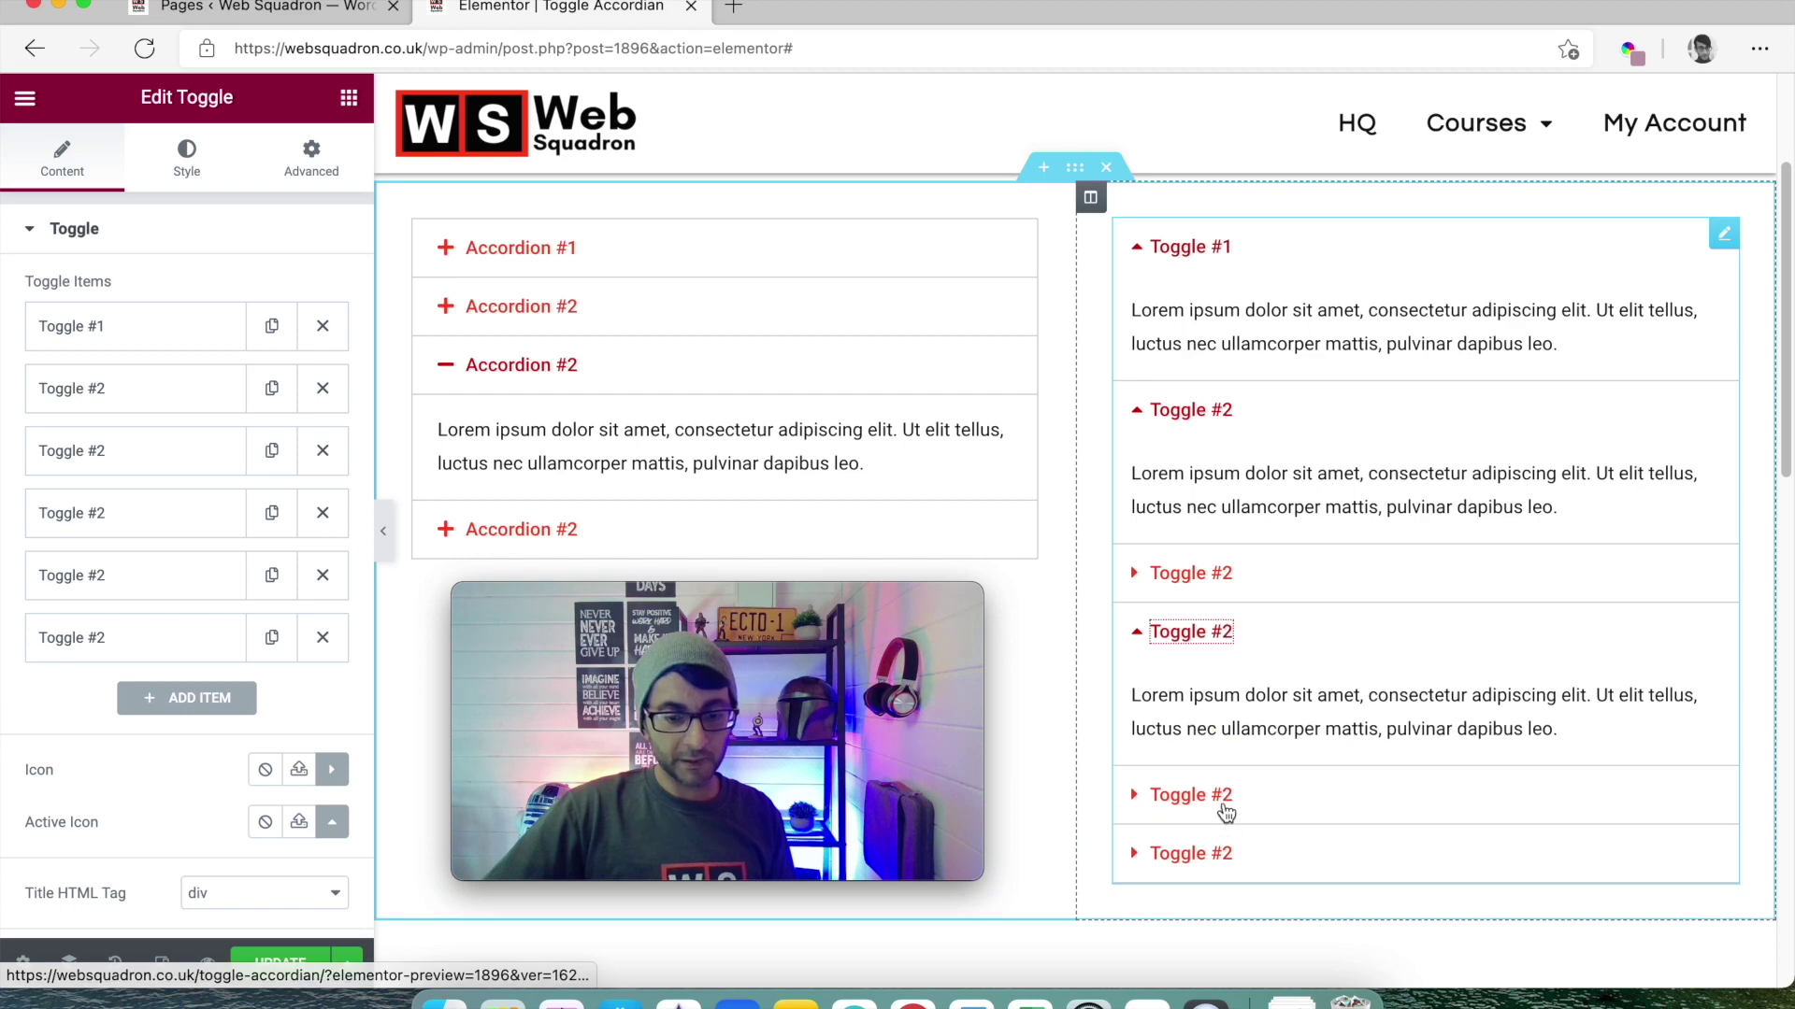
pyautogui.click(1222, 802)
pyautogui.click(1215, 576)
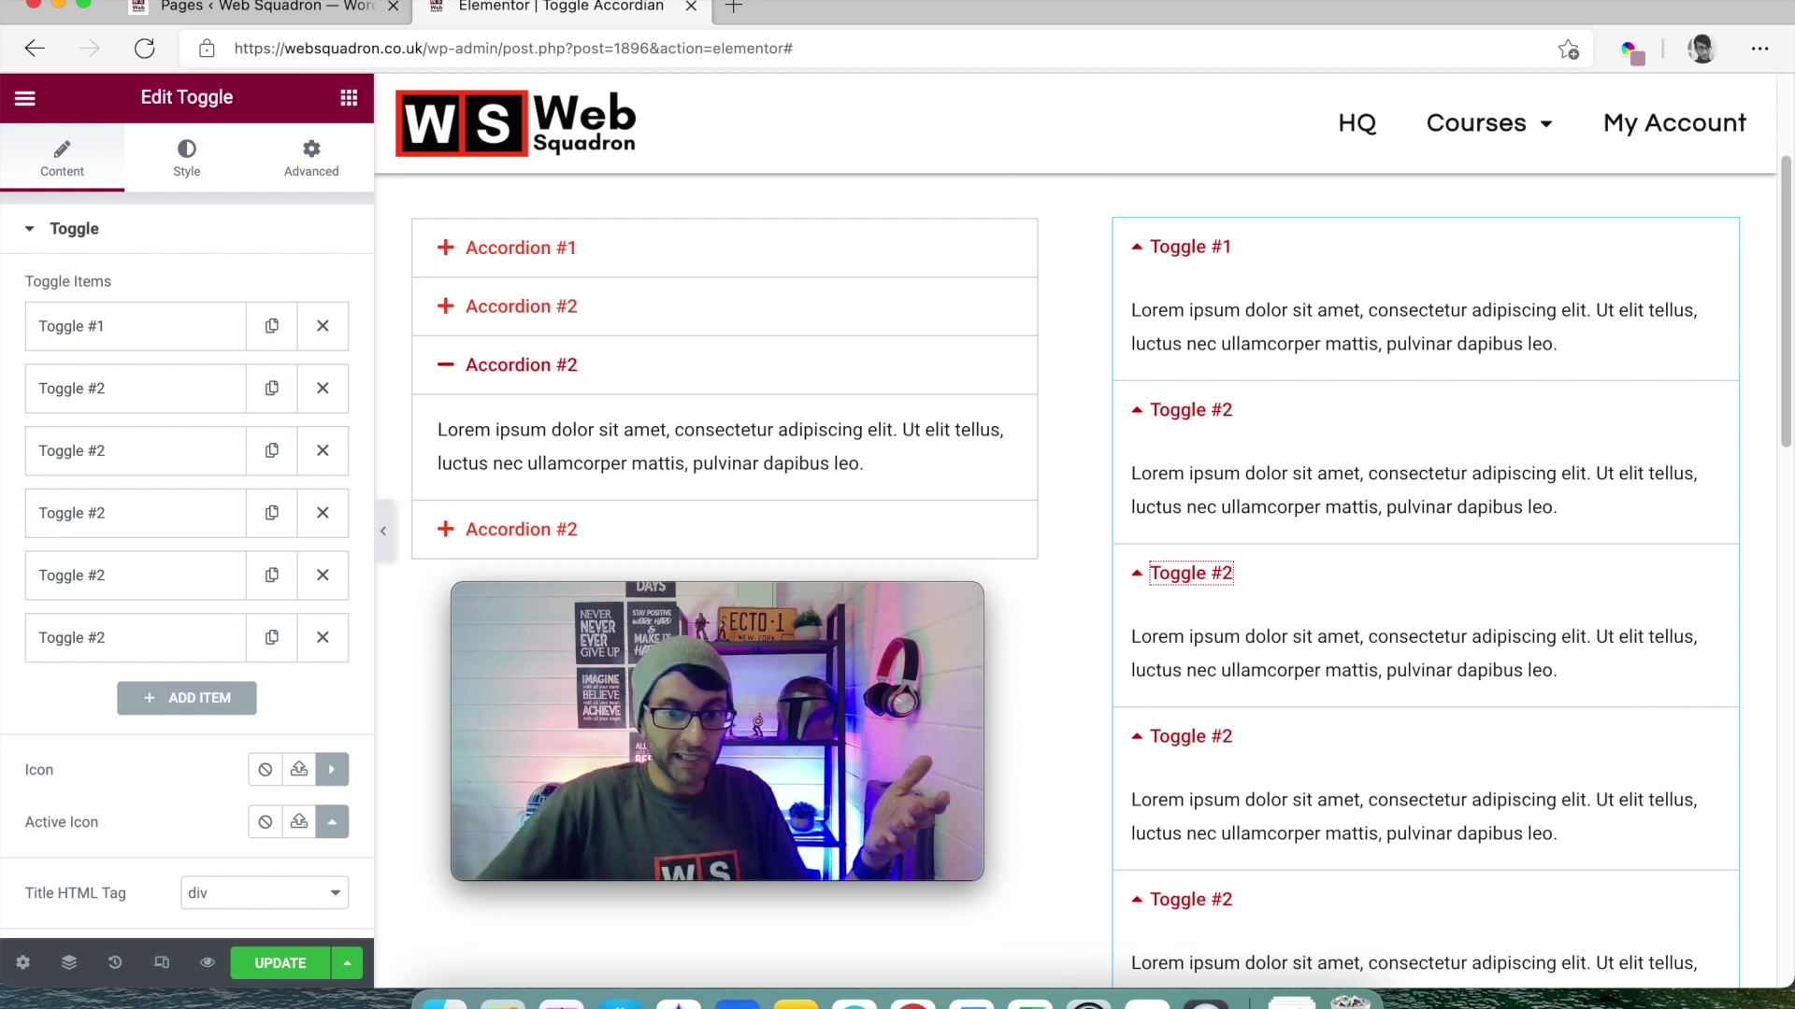
# Collapse every open toggle item, including Toggle #1, so all six are closed
pyautogui.click(1210, 247)
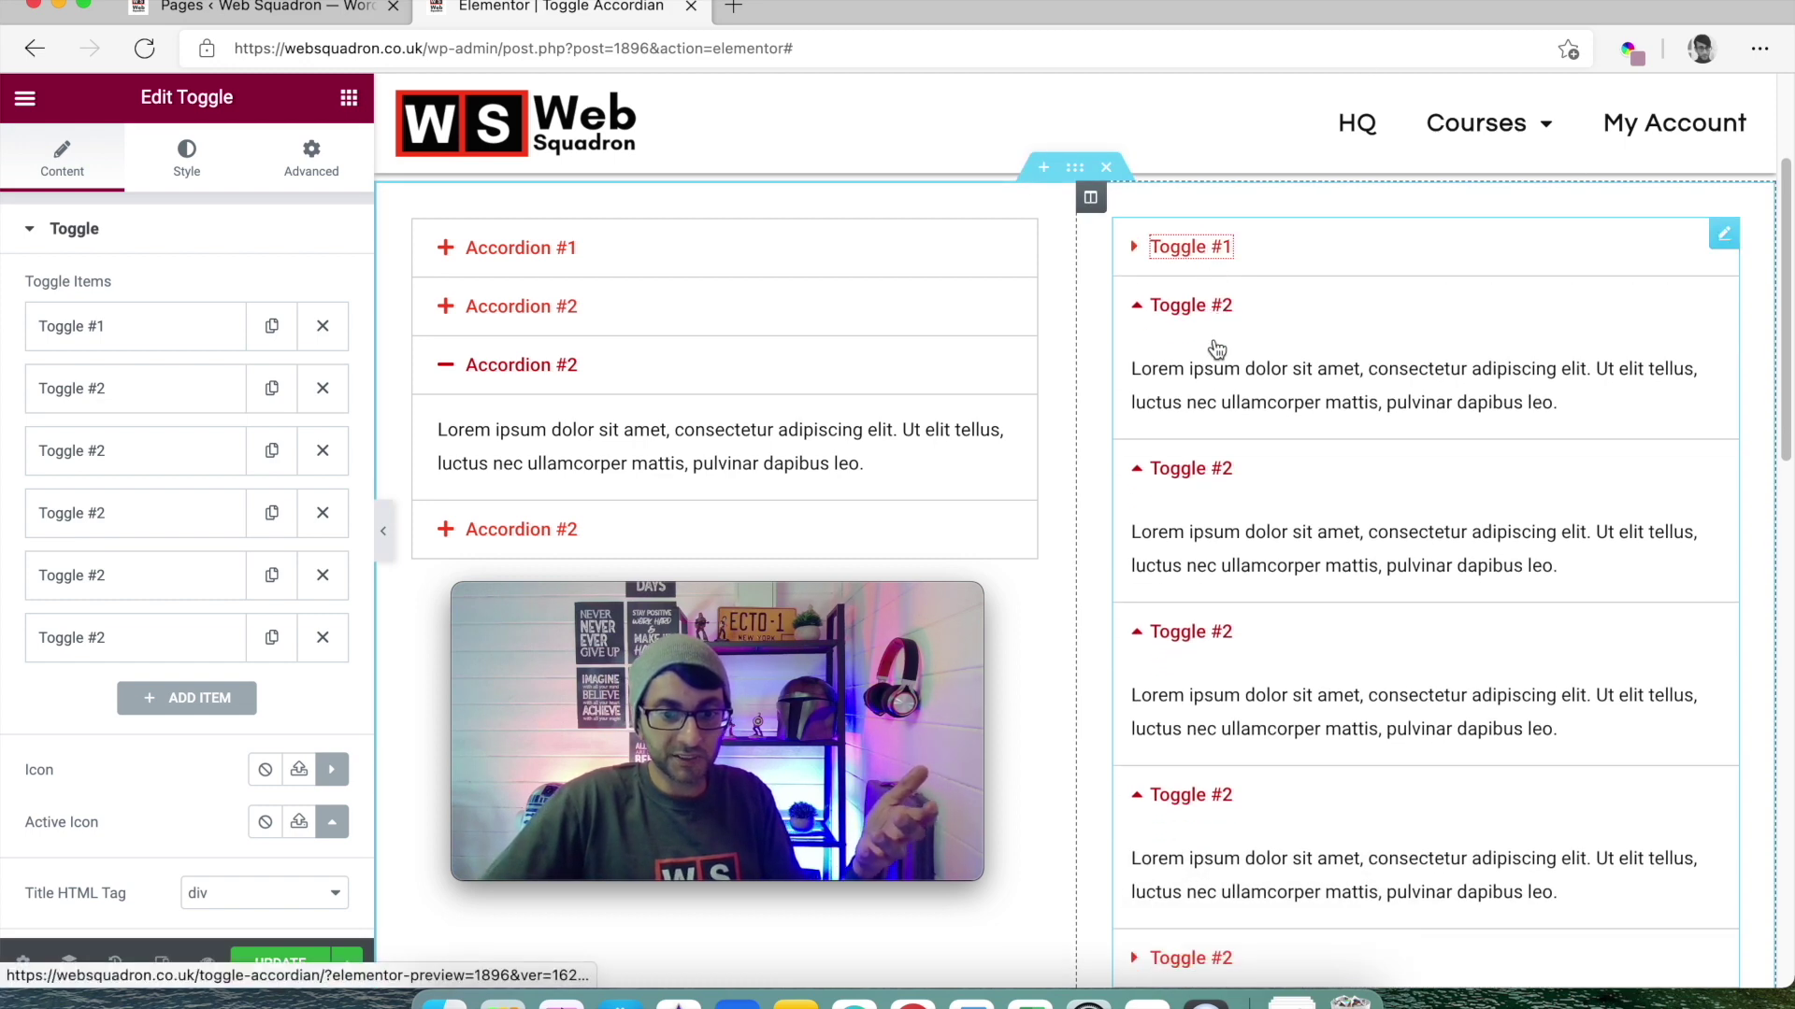
pyautogui.click(1205, 468)
pyautogui.click(1222, 309)
pyautogui.click(1219, 308)
pyautogui.click(1206, 462)
pyautogui.click(1215, 632)
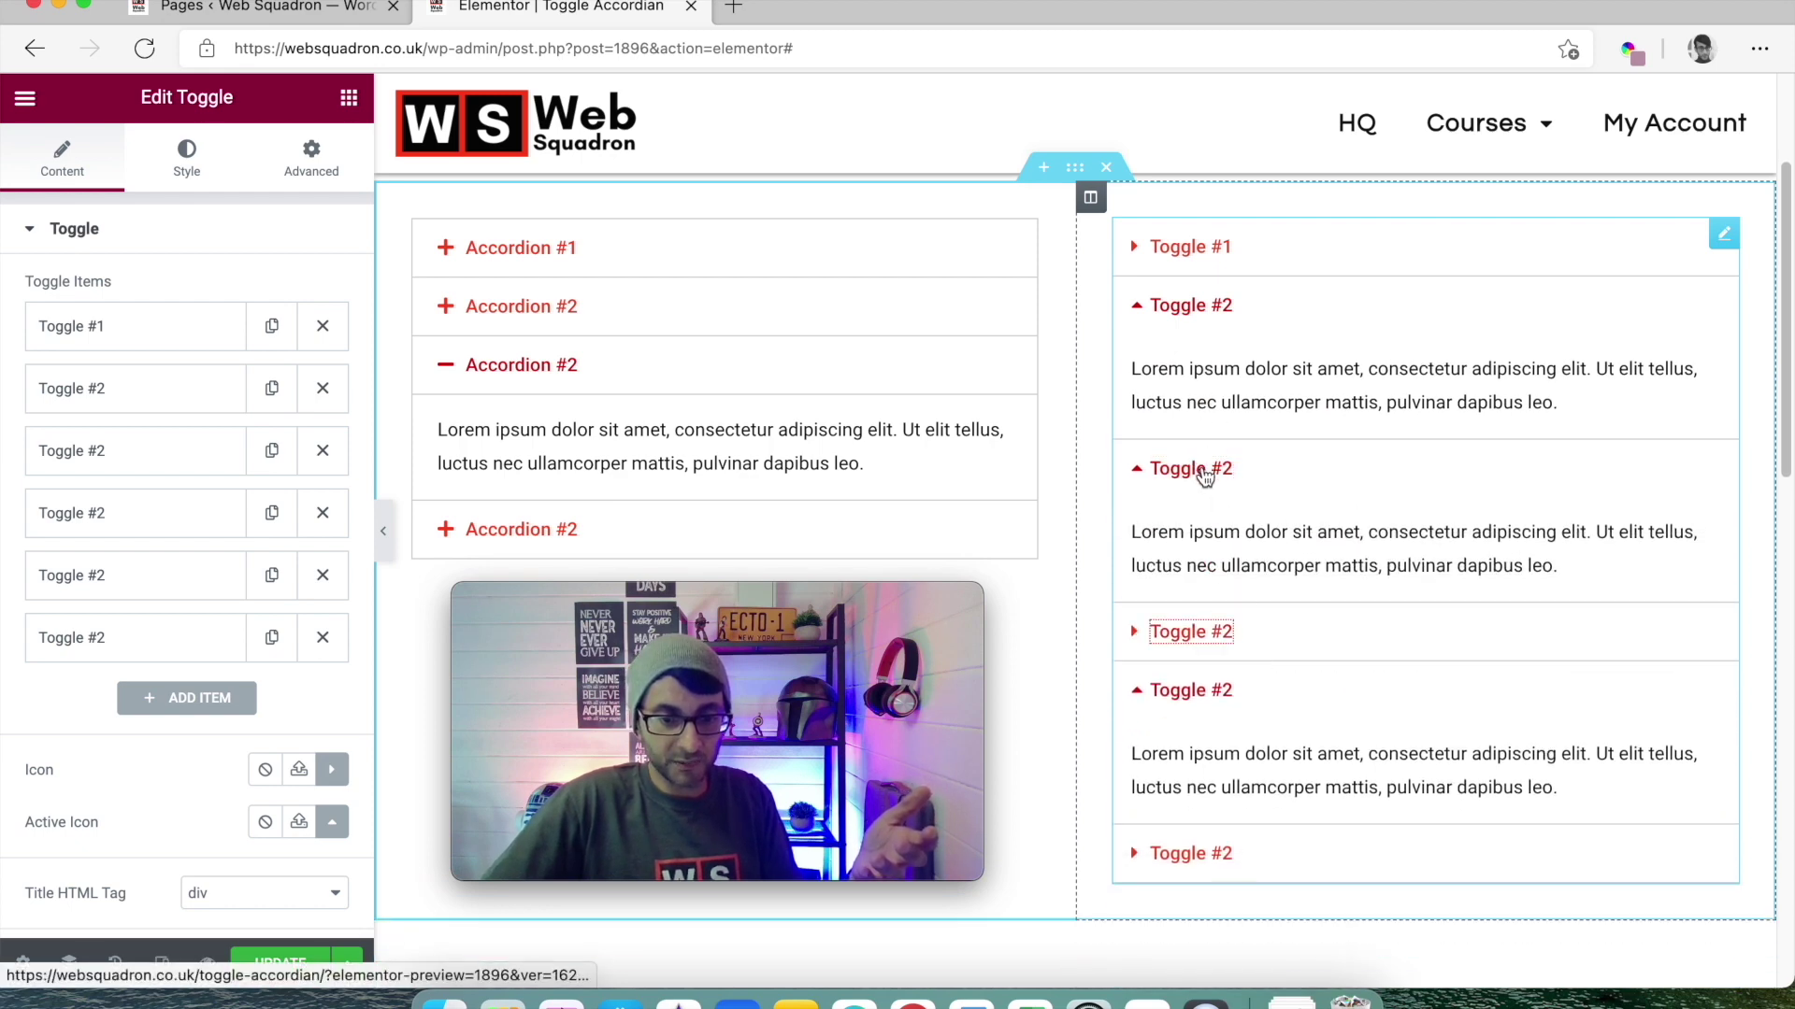
pyautogui.click(1202, 468)
pyautogui.click(1210, 310)
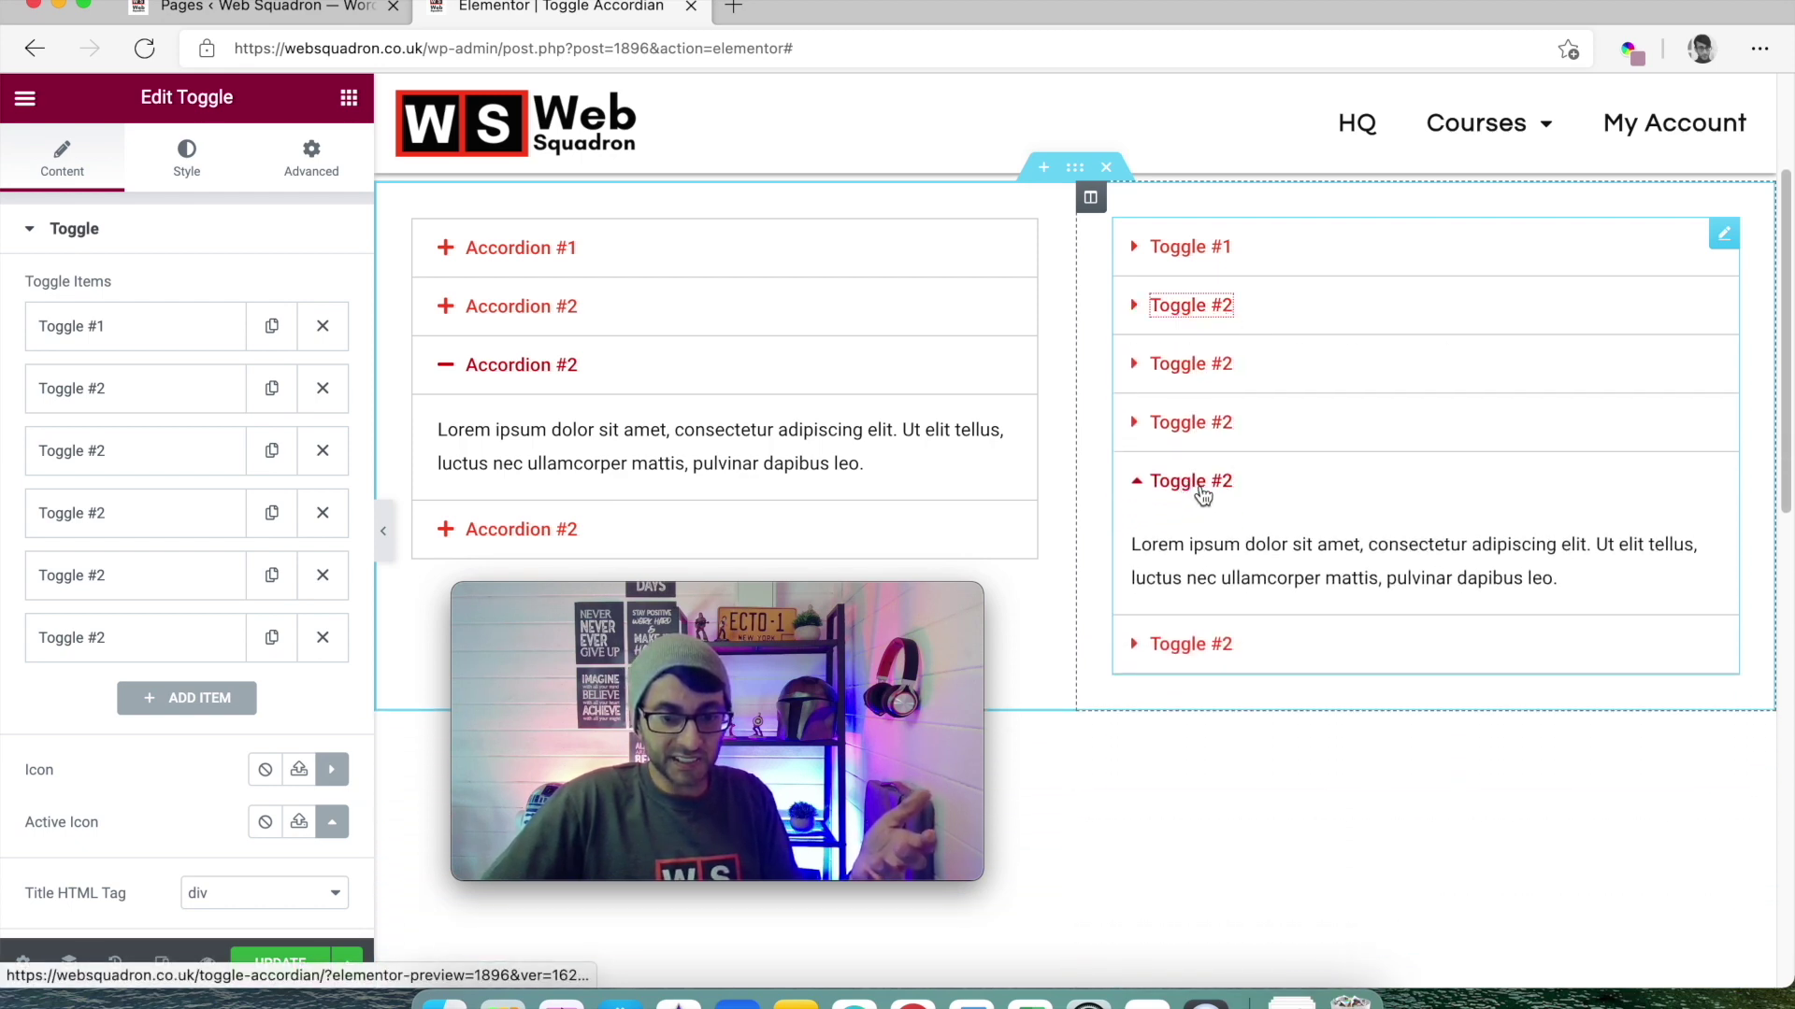
pyautogui.click(1197, 491)
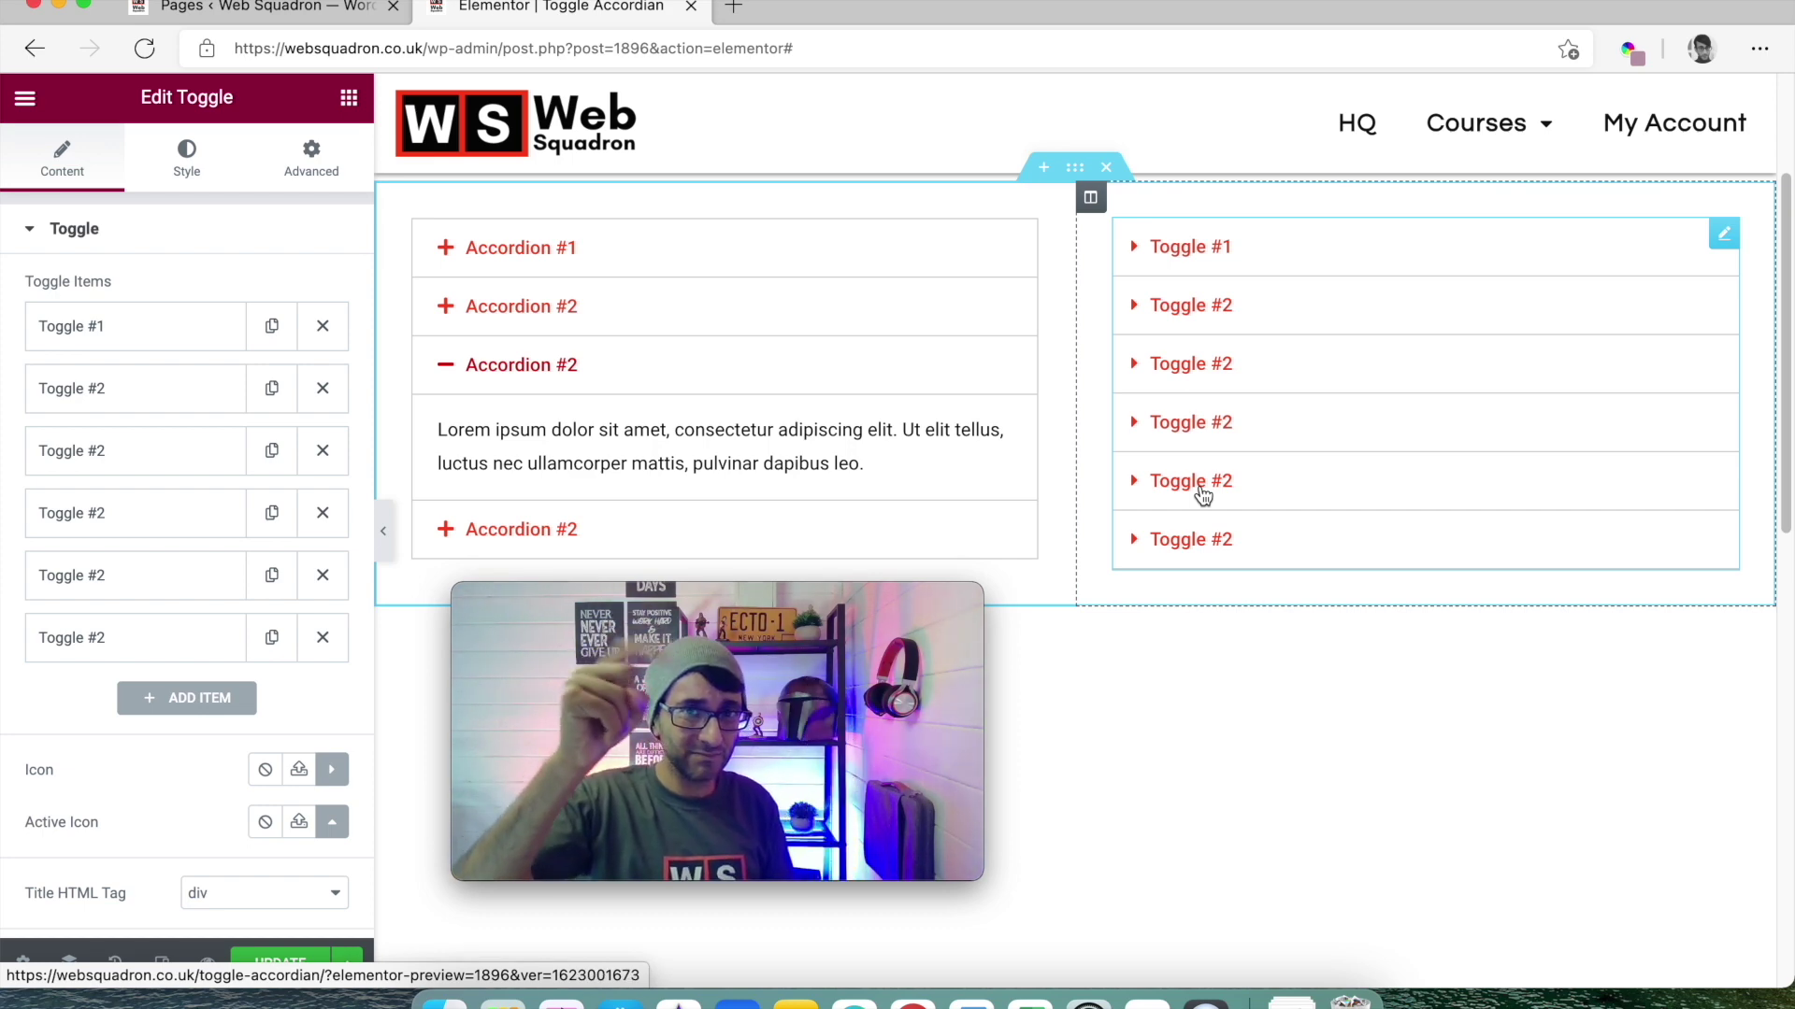
pyautogui.click(1203, 491)
pyautogui.click(1470, 621)
pyautogui.moveTo(750, 614); pyautogui.dragTo(1533, 677)
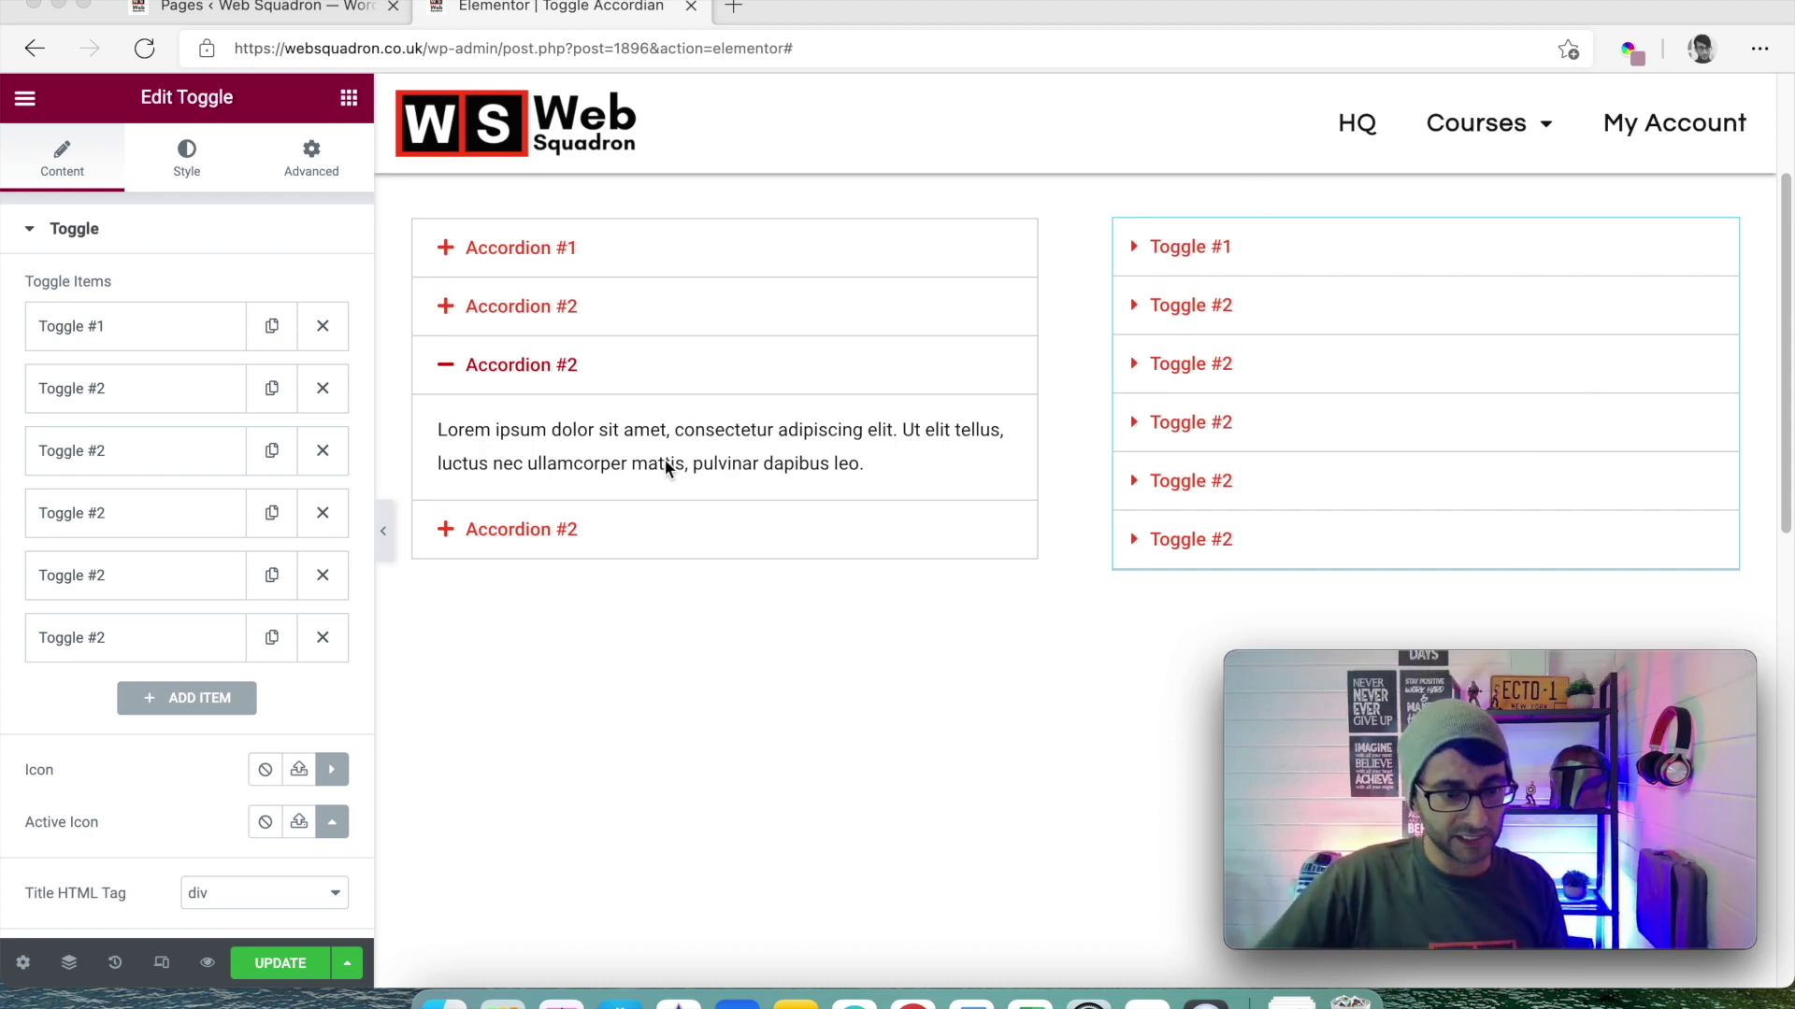
pyautogui.scroll(3, 845, 369)
# Open the Text Editor widget and select its CSS rule '.elementor-accordion > div:first-of-type { display:none;}'
pyautogui.click(1010, 398)
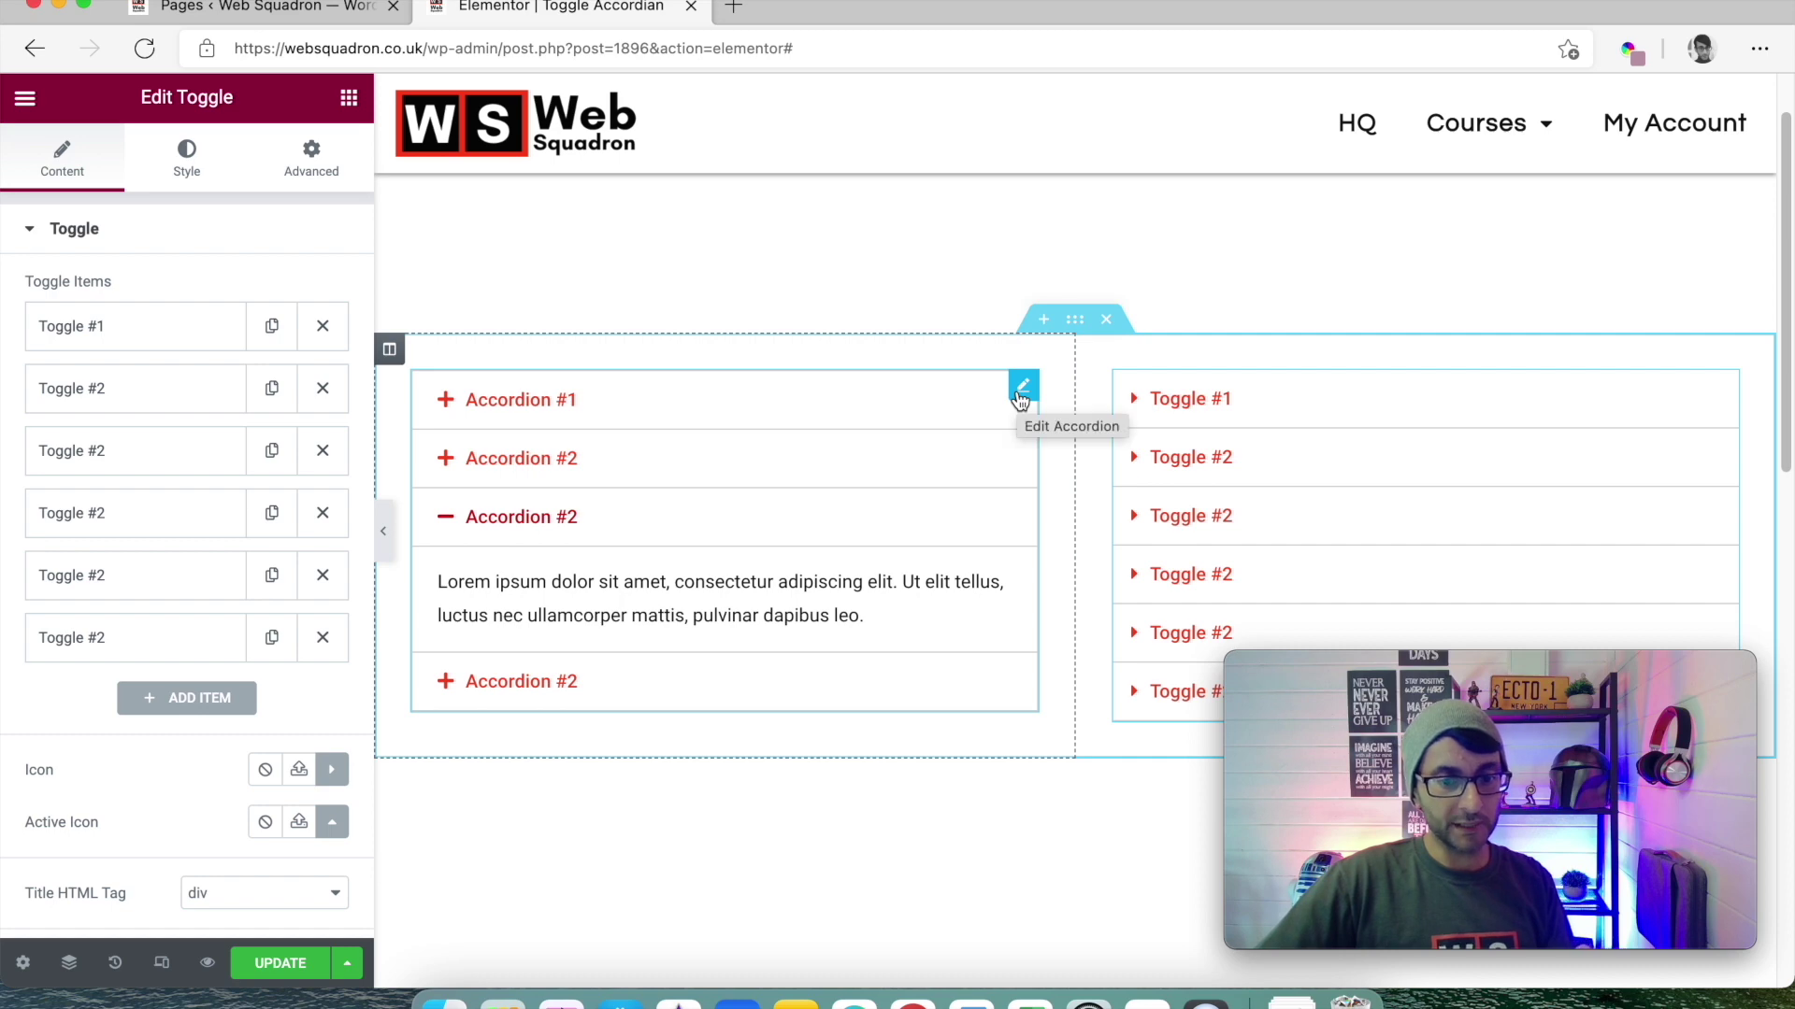
pyautogui.scroll(-5, 1032, 795)
pyautogui.click(888, 773)
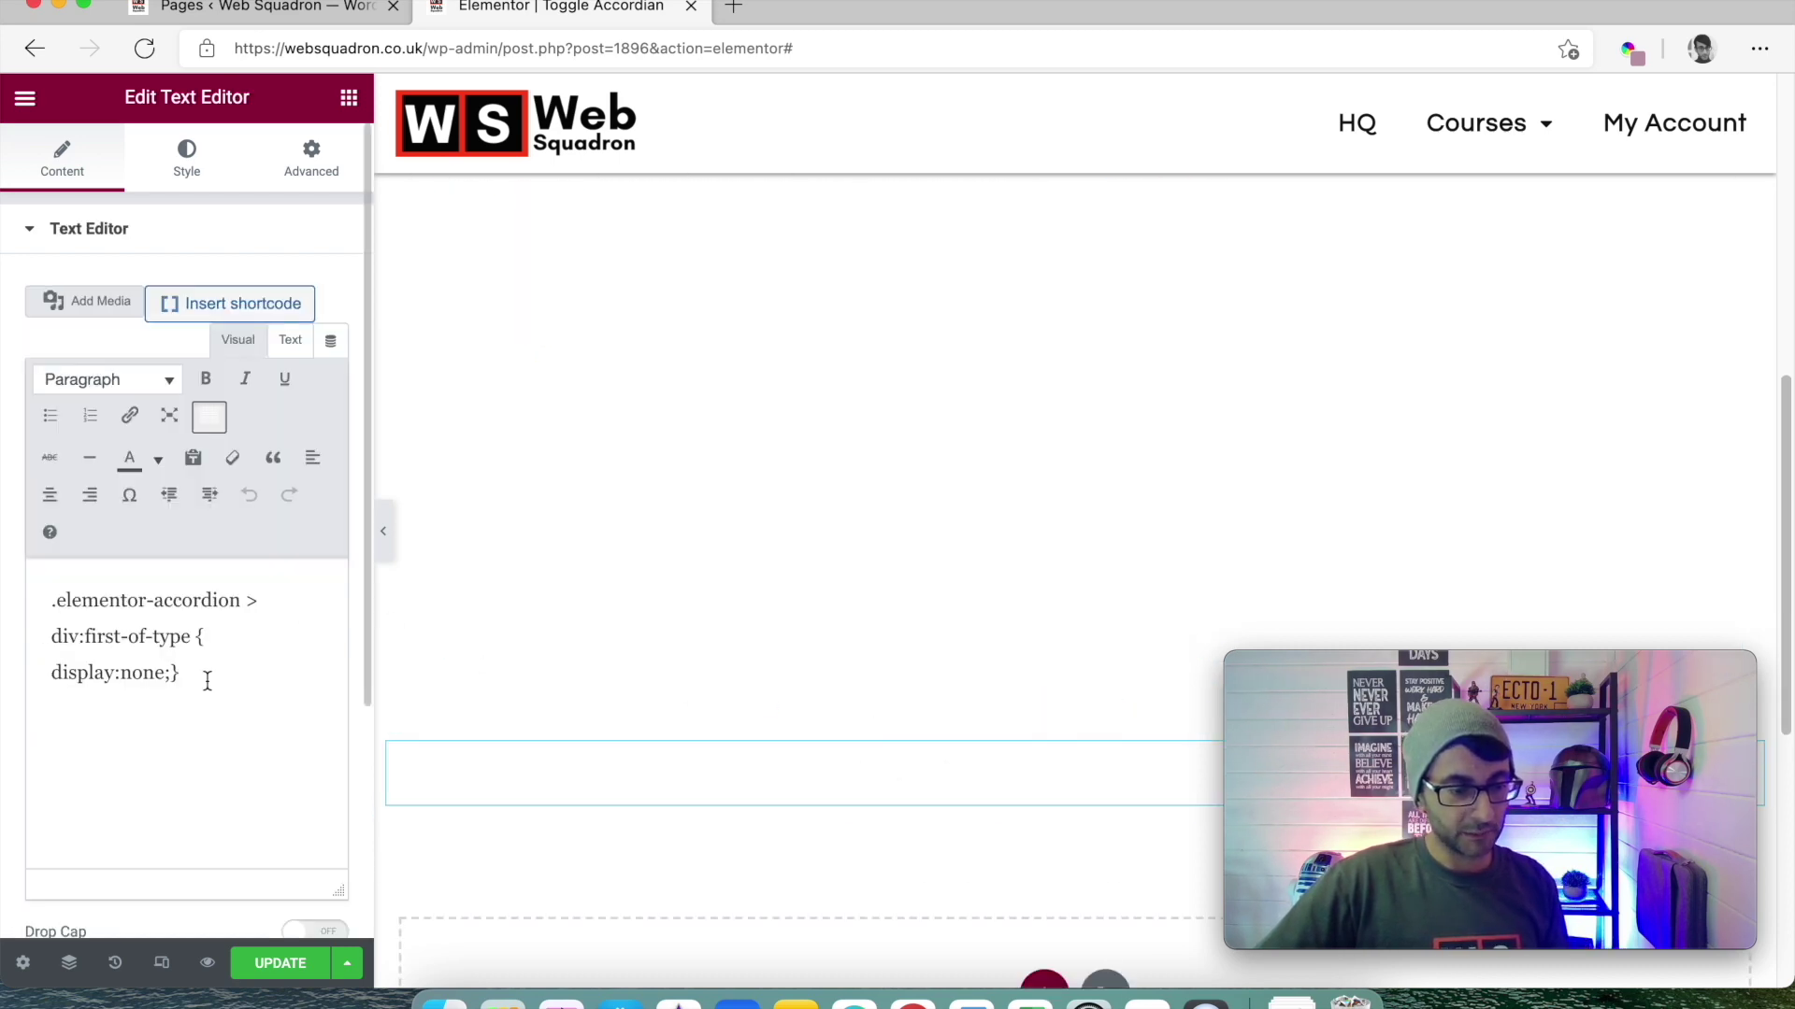
pyautogui.moveTo(207, 676); pyautogui.dragTo(62, 617)
pyautogui.click(215, 754)
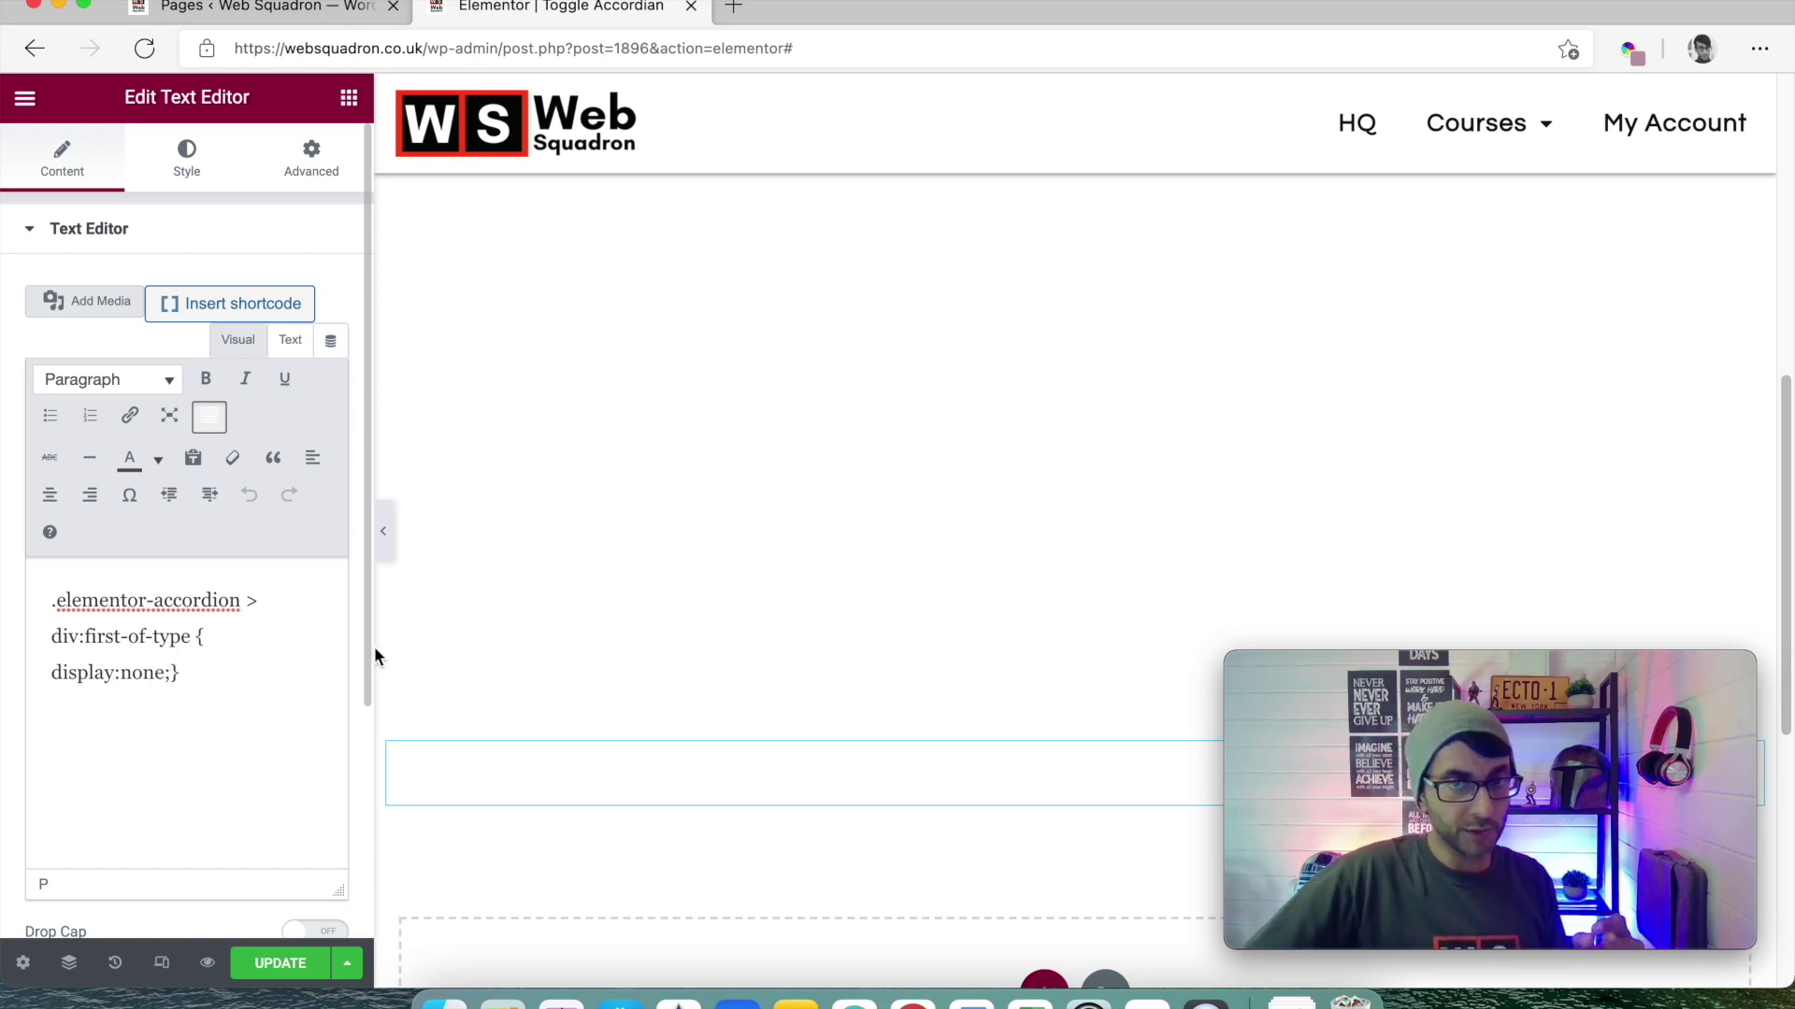
pyautogui.click(22, 601)
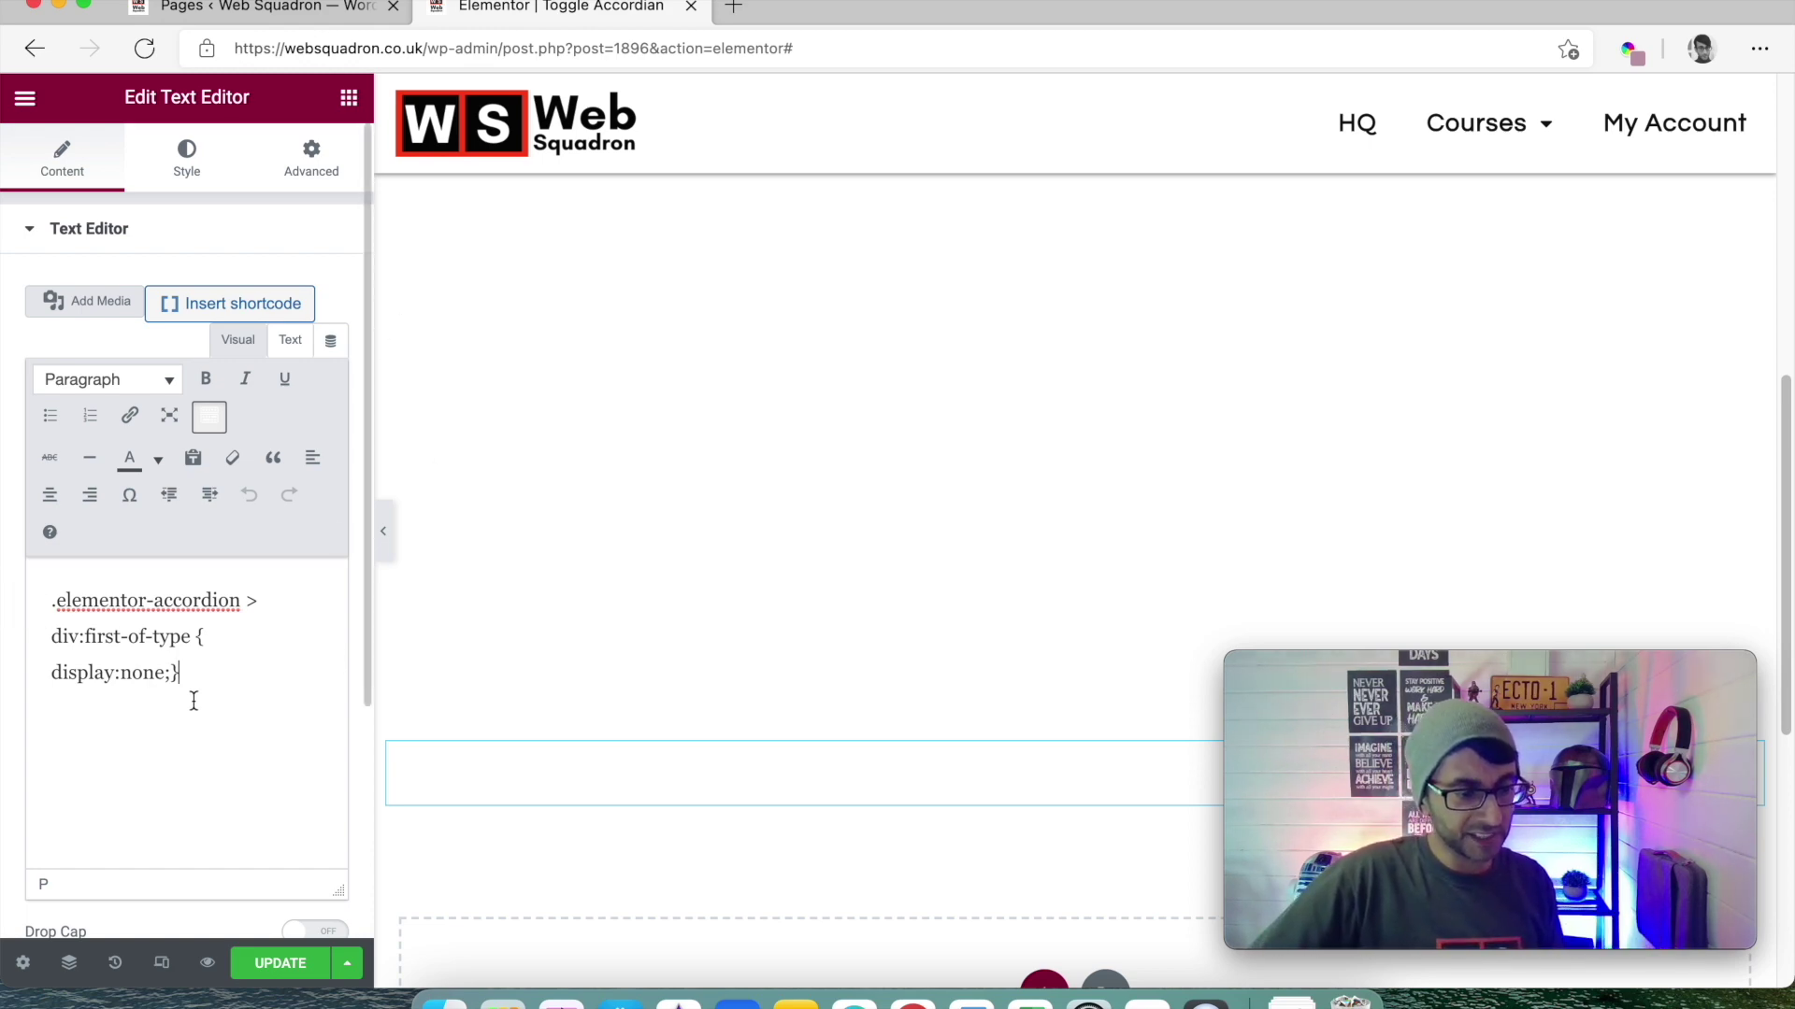
pyautogui.moveTo(14, 593); pyautogui.dragTo(231, 700)
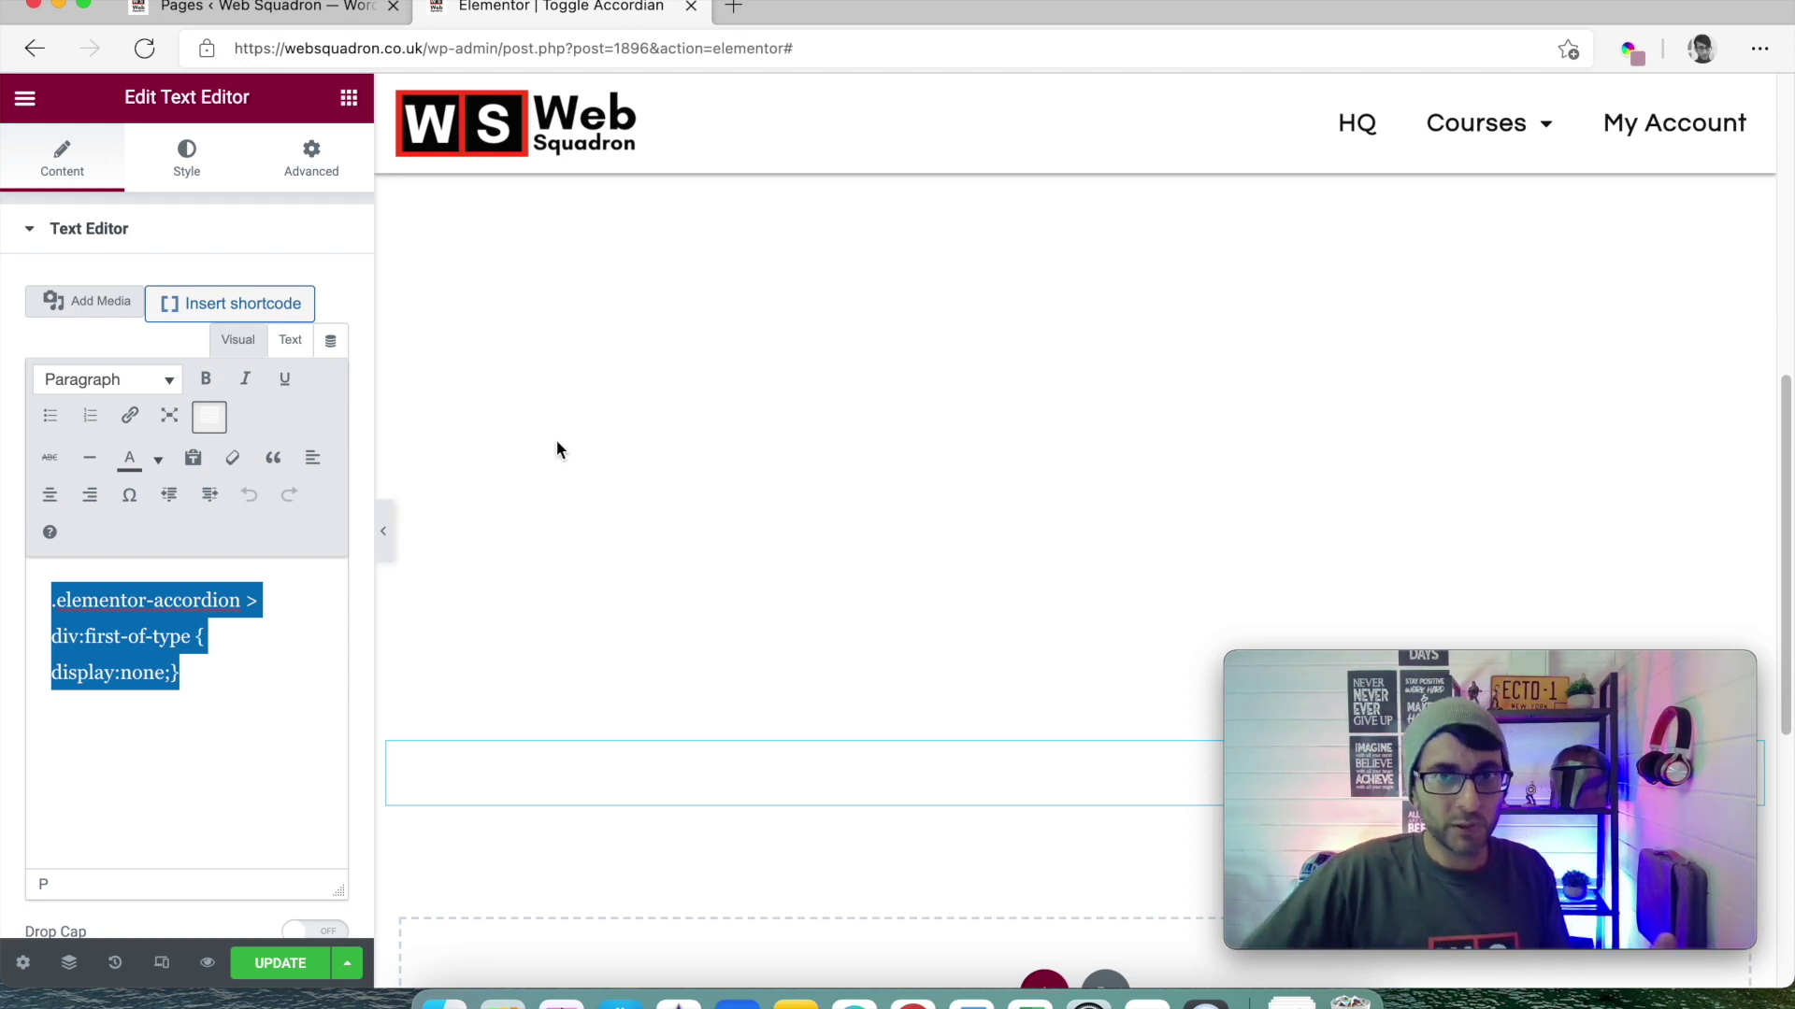
pyautogui.scroll(5, 631, 358)
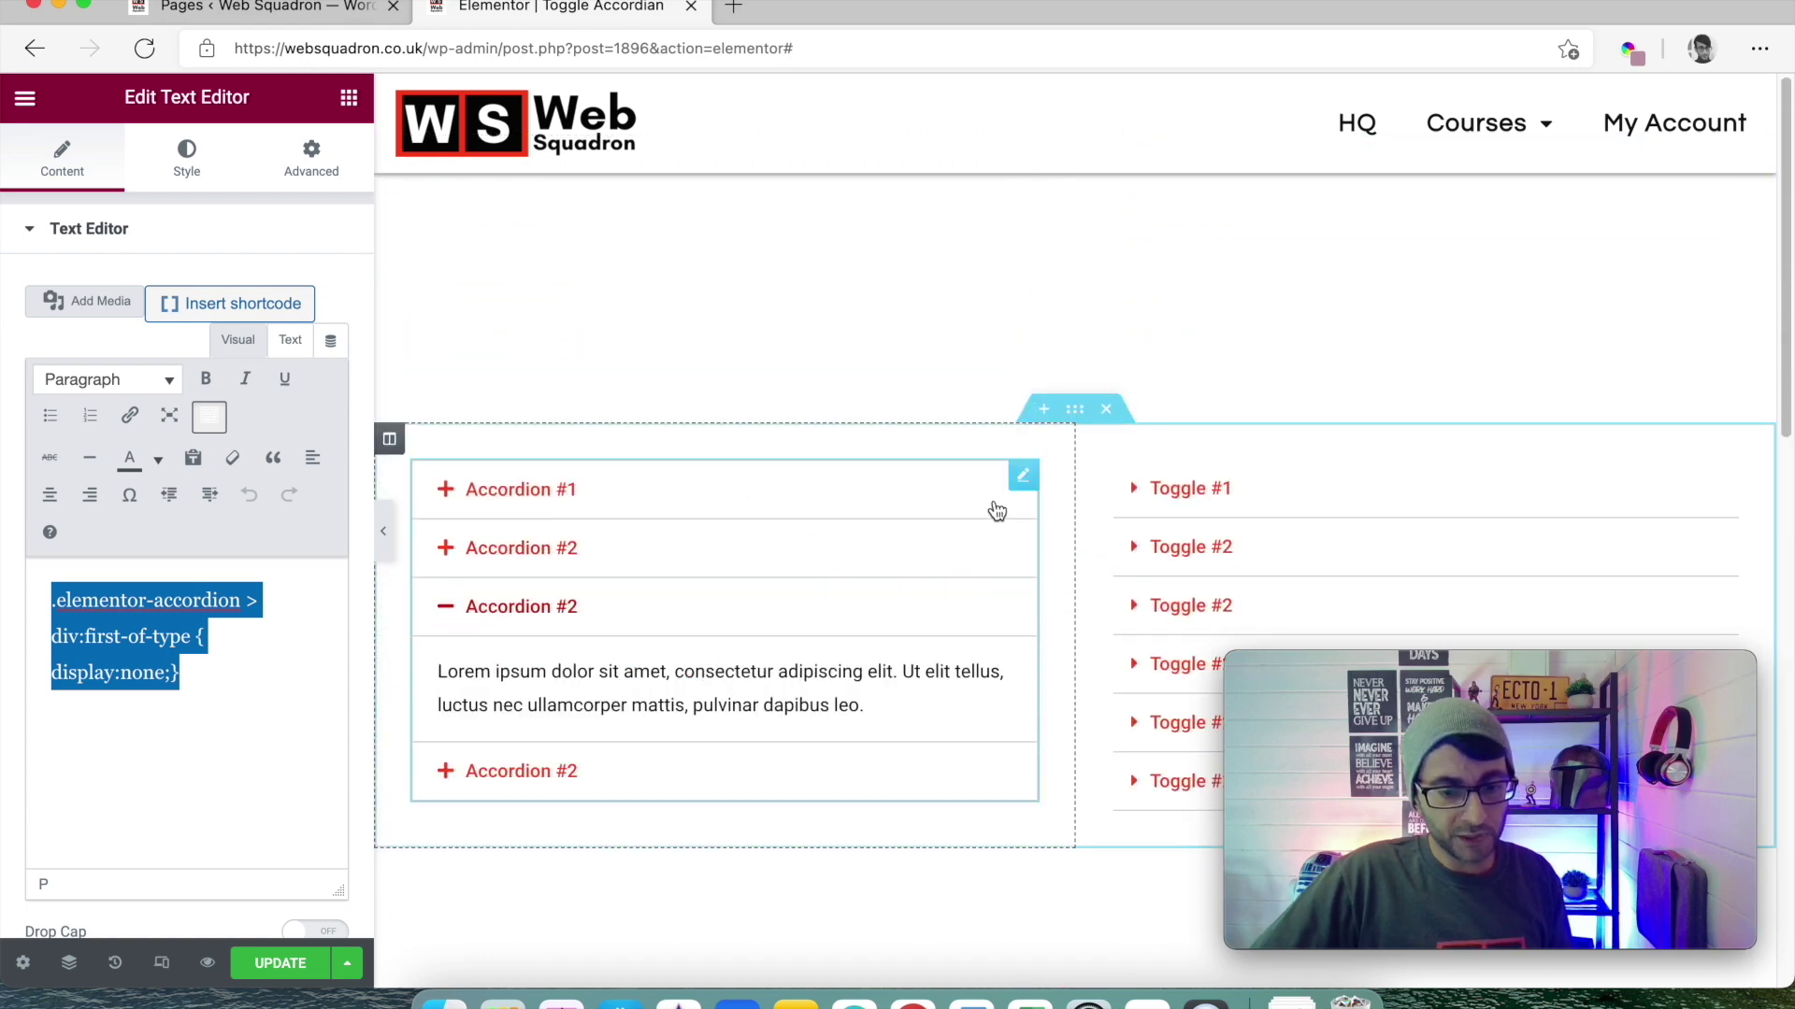
# Rename the accordion's first item from 'Accordion #1' to 'Accordion First'
pyautogui.click(1019, 481)
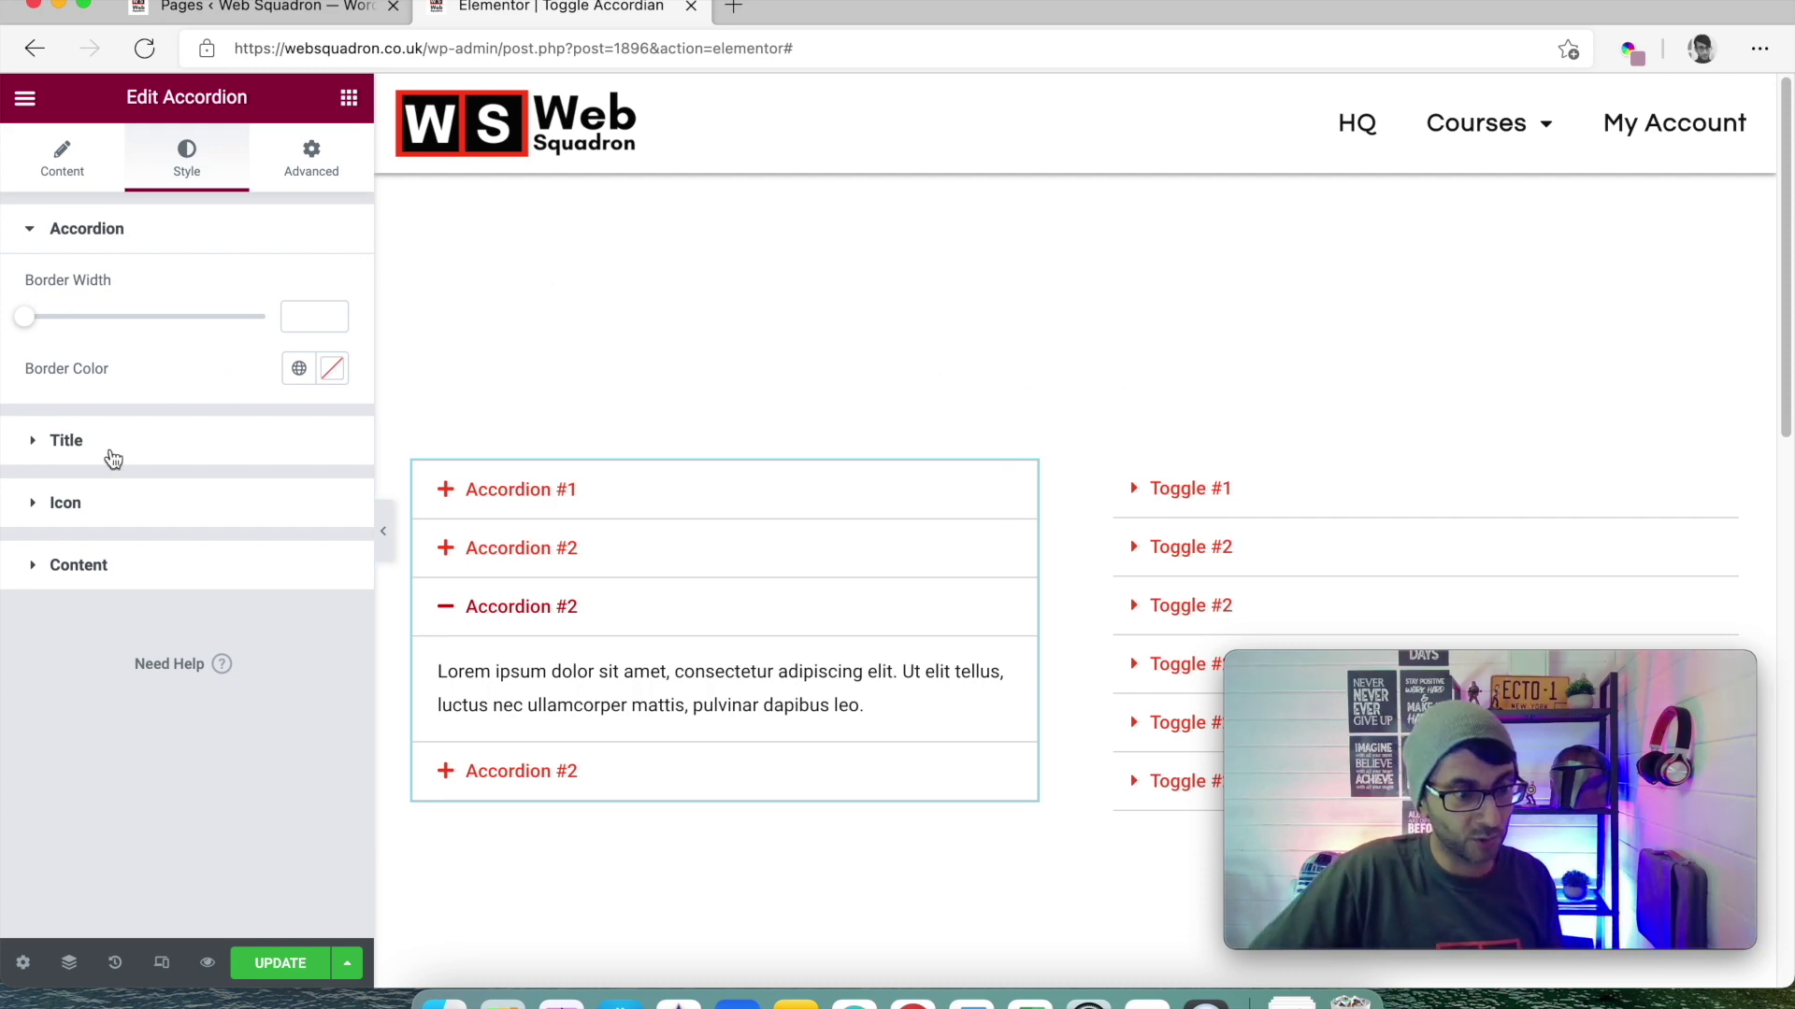
pyautogui.click(38, 166)
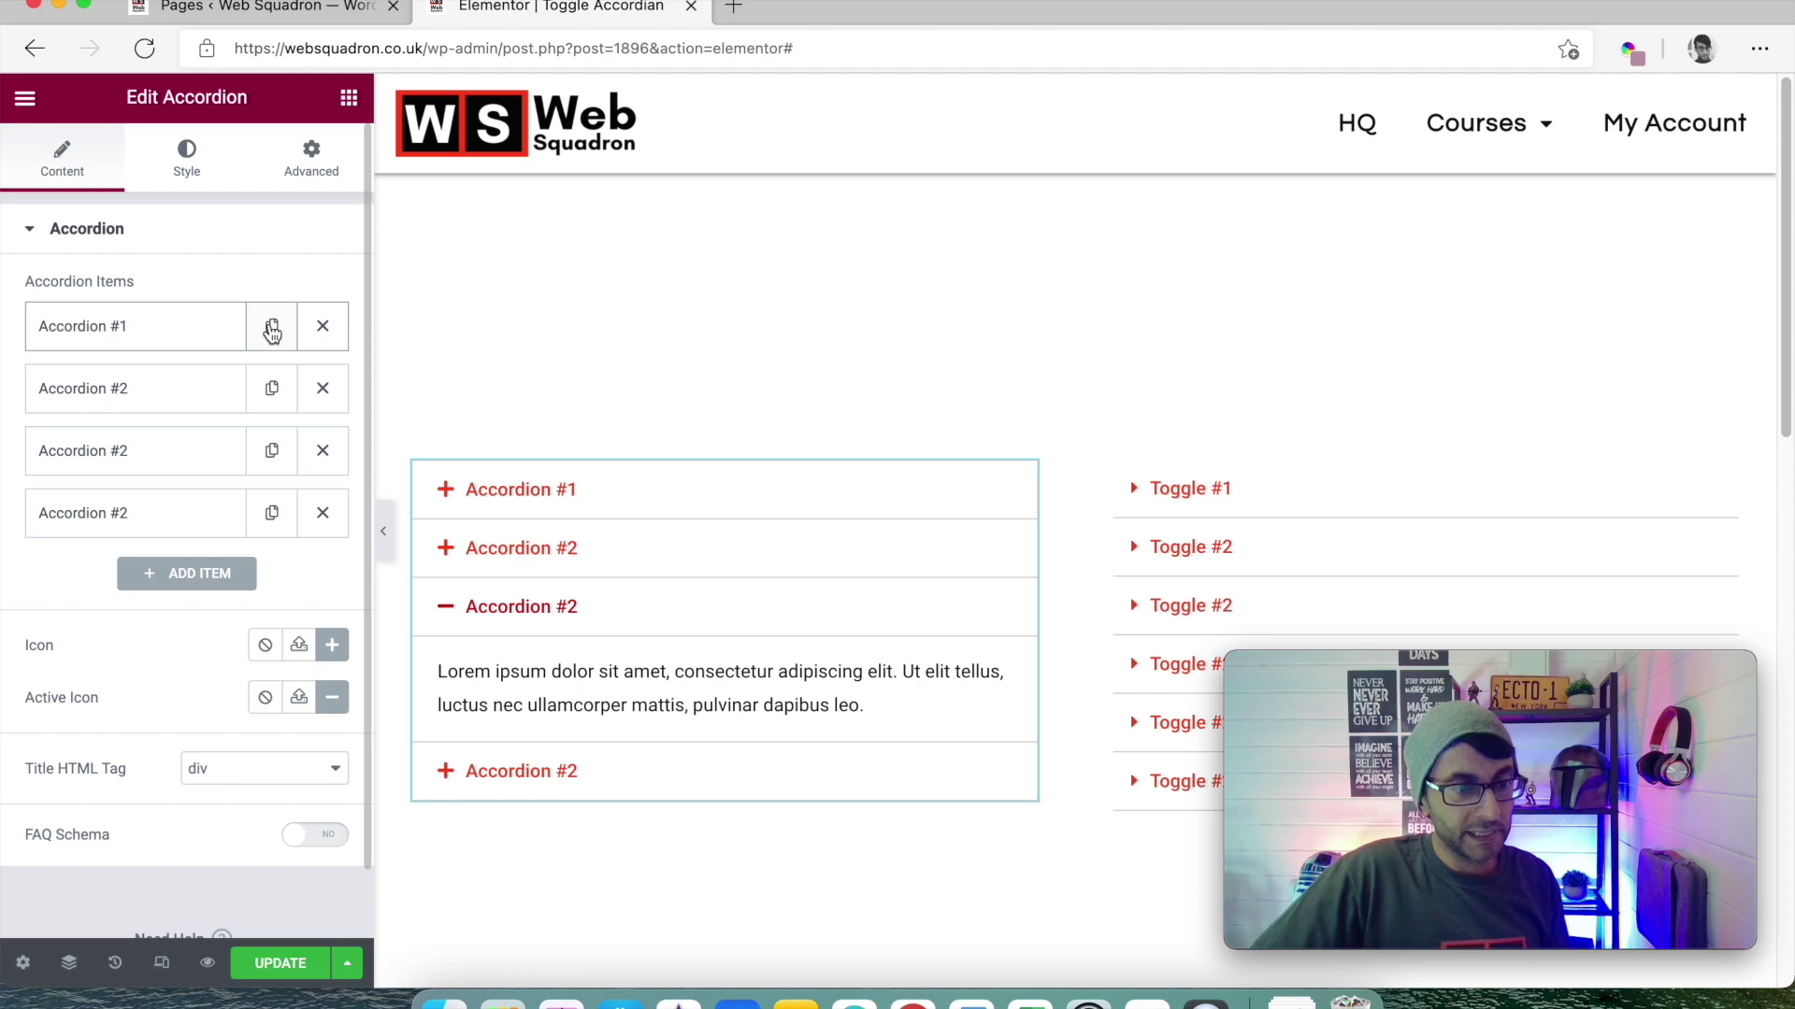
pyautogui.click(147, 337)
pyautogui.click(160, 414)
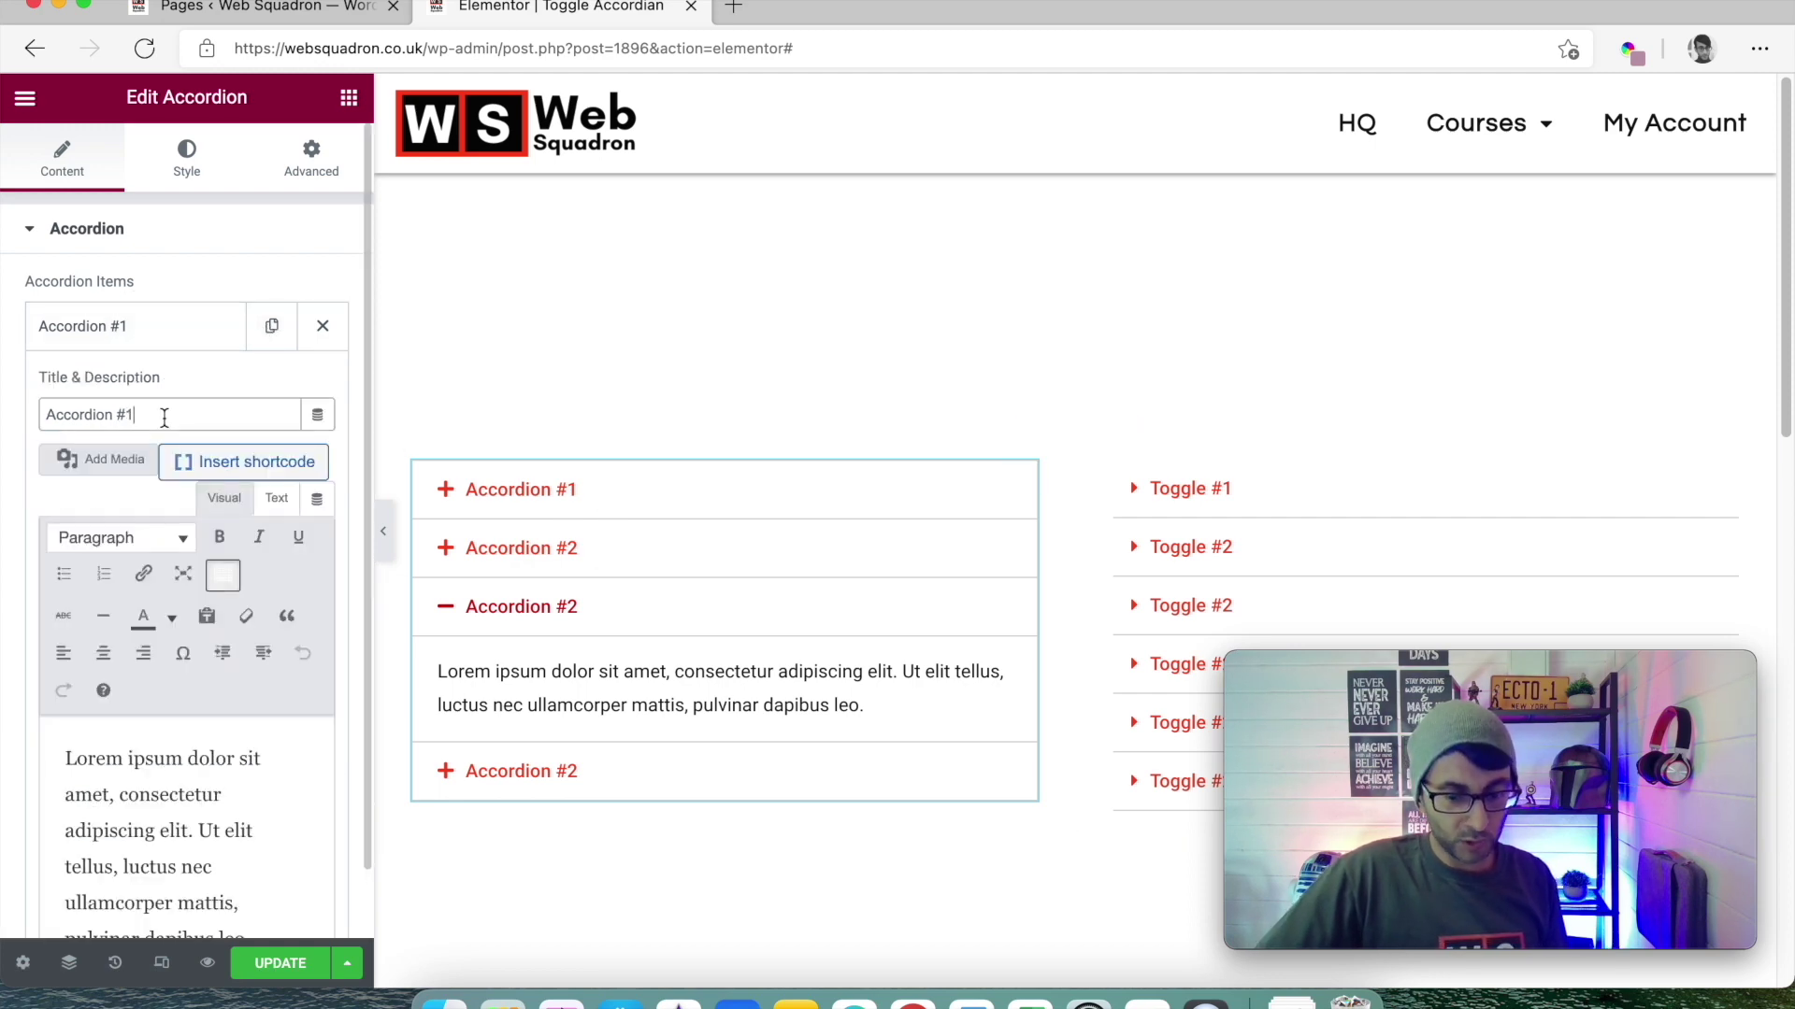
pyautogui.press('BackSpace')
pyautogui.press('BackSpace')
pyautogui.press('BackSpace')
pyautogui.write('First')
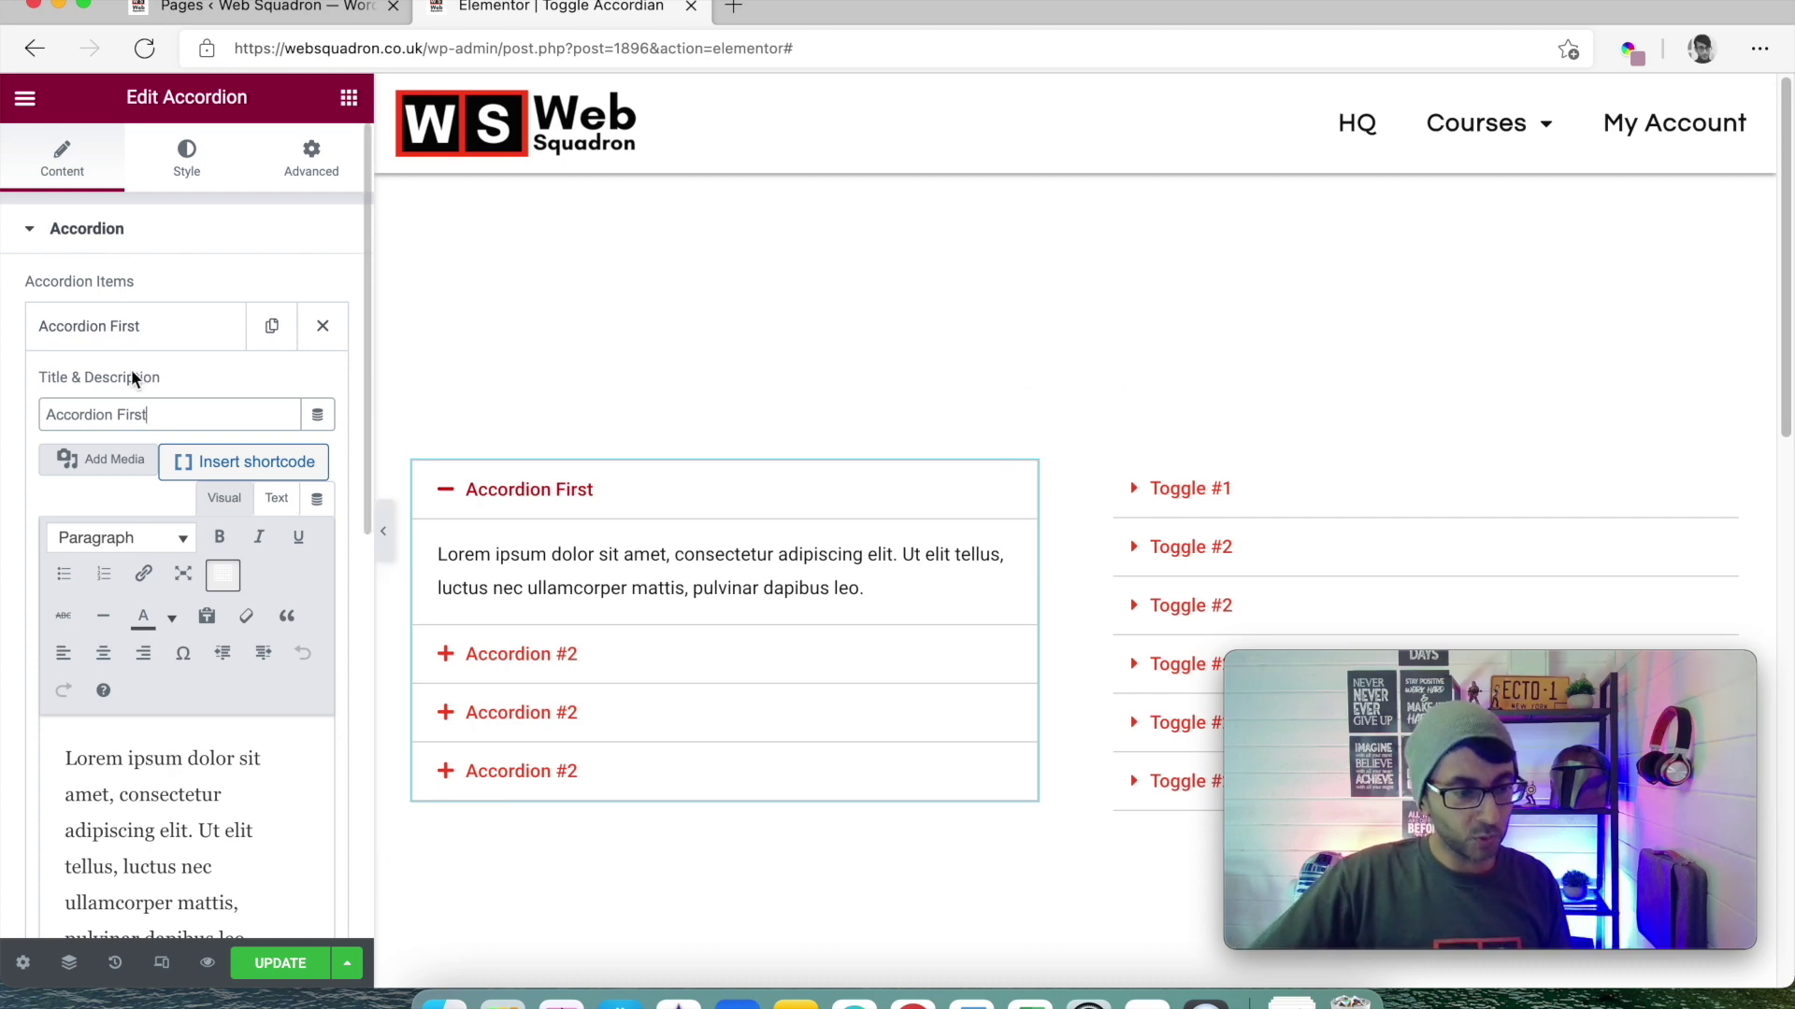
pyautogui.click(205, 349)
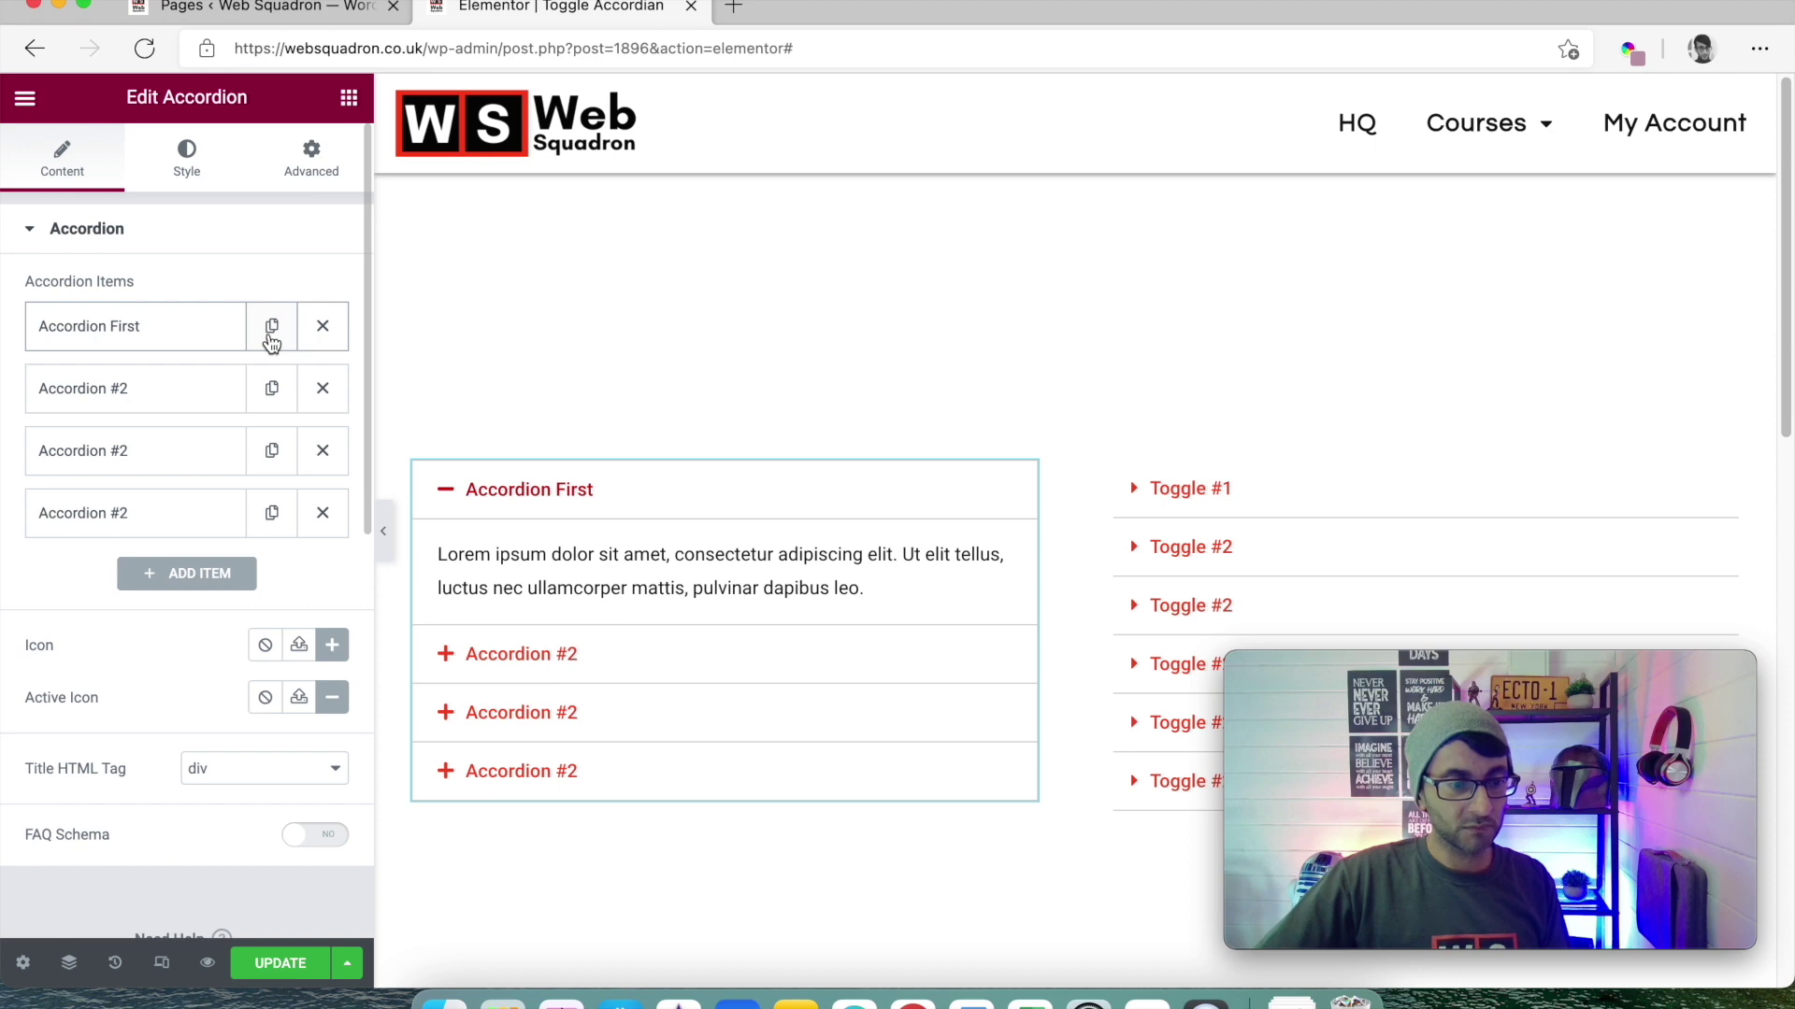
# Duplicate Accordion First, delete the surplus copy, and retitle the top item 'Fake'
pyautogui.doubleClick(271, 341)
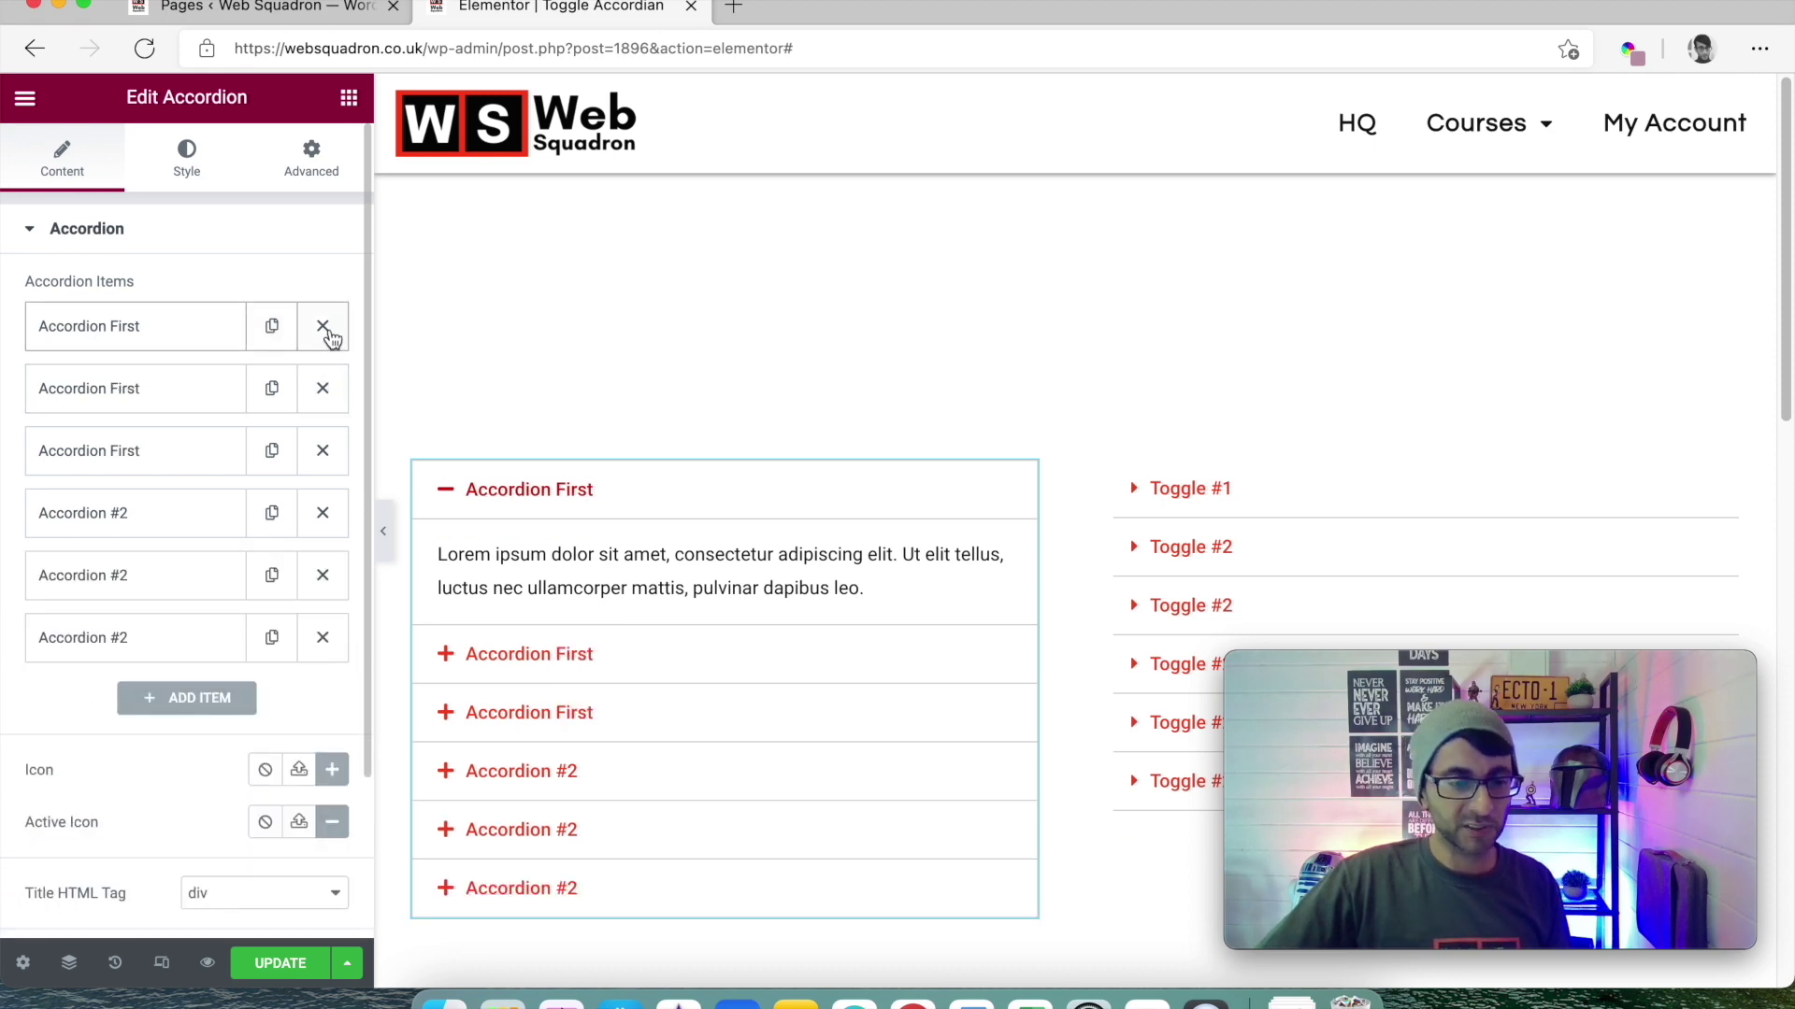
pyautogui.click(324, 329)
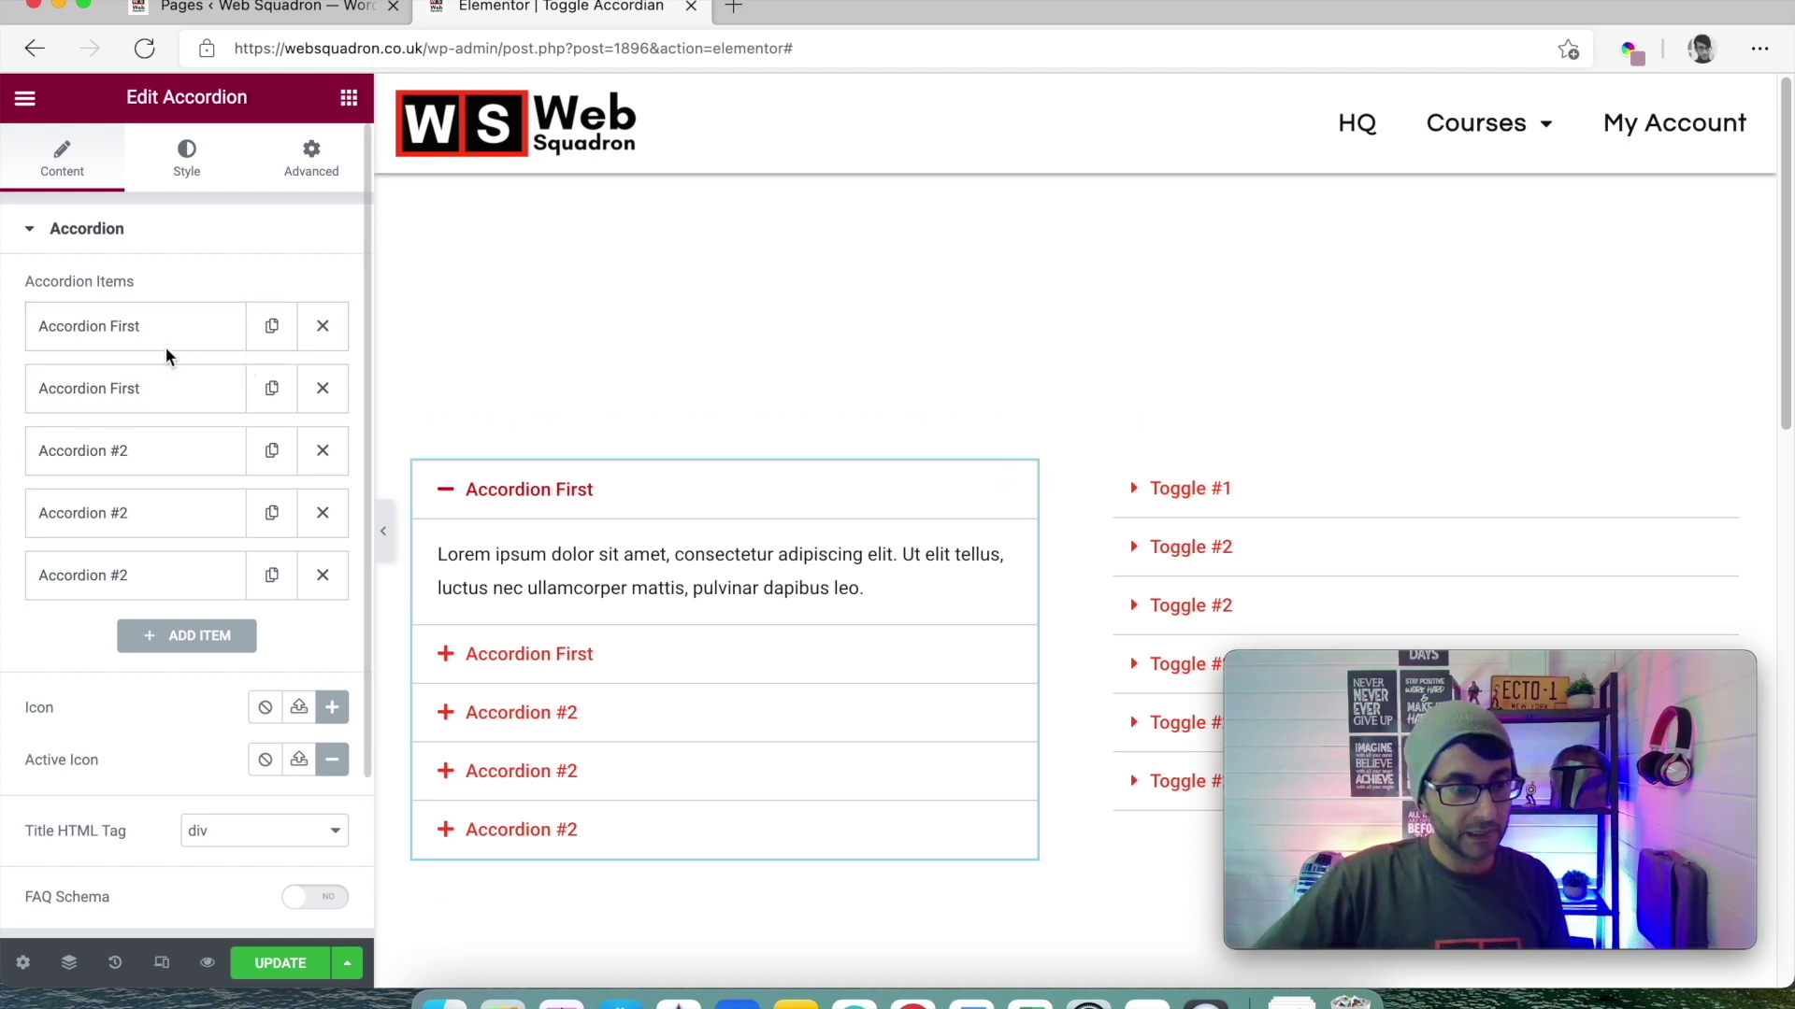
pyautogui.click(123, 335)
pyautogui.moveTo(165, 411); pyautogui.dragTo(45, 411)
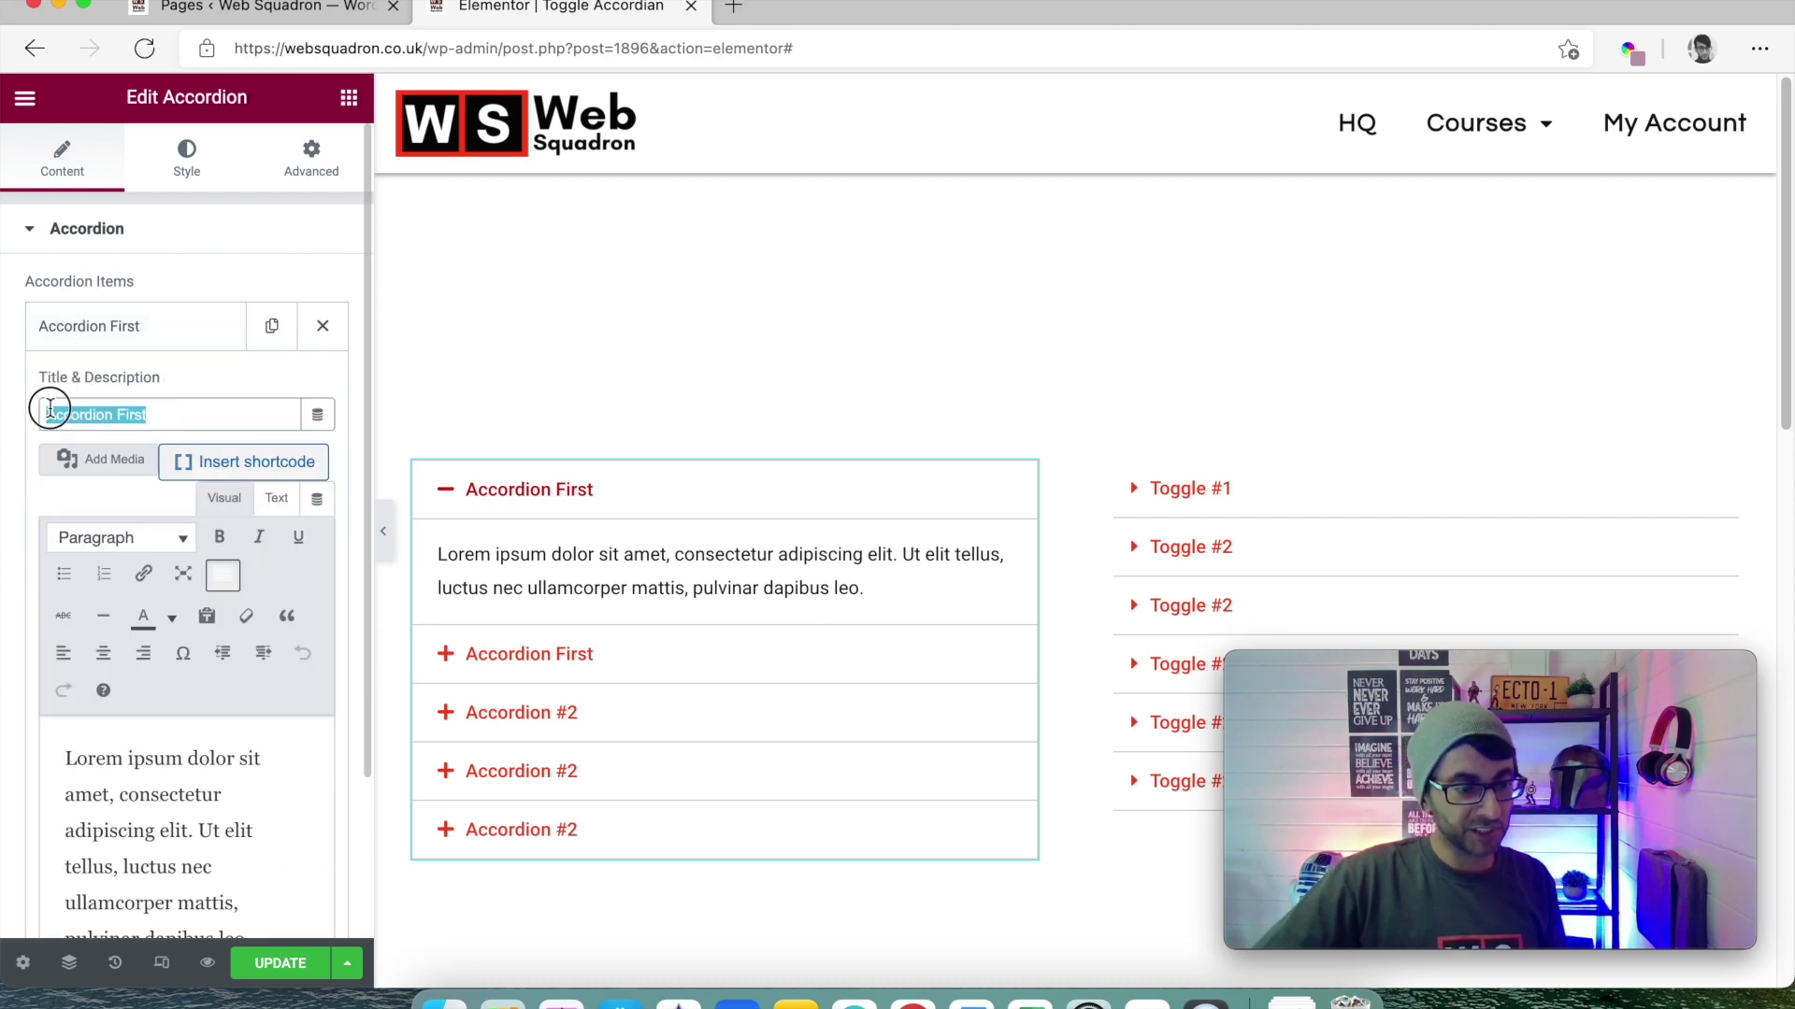
pyautogui.write('Fake')
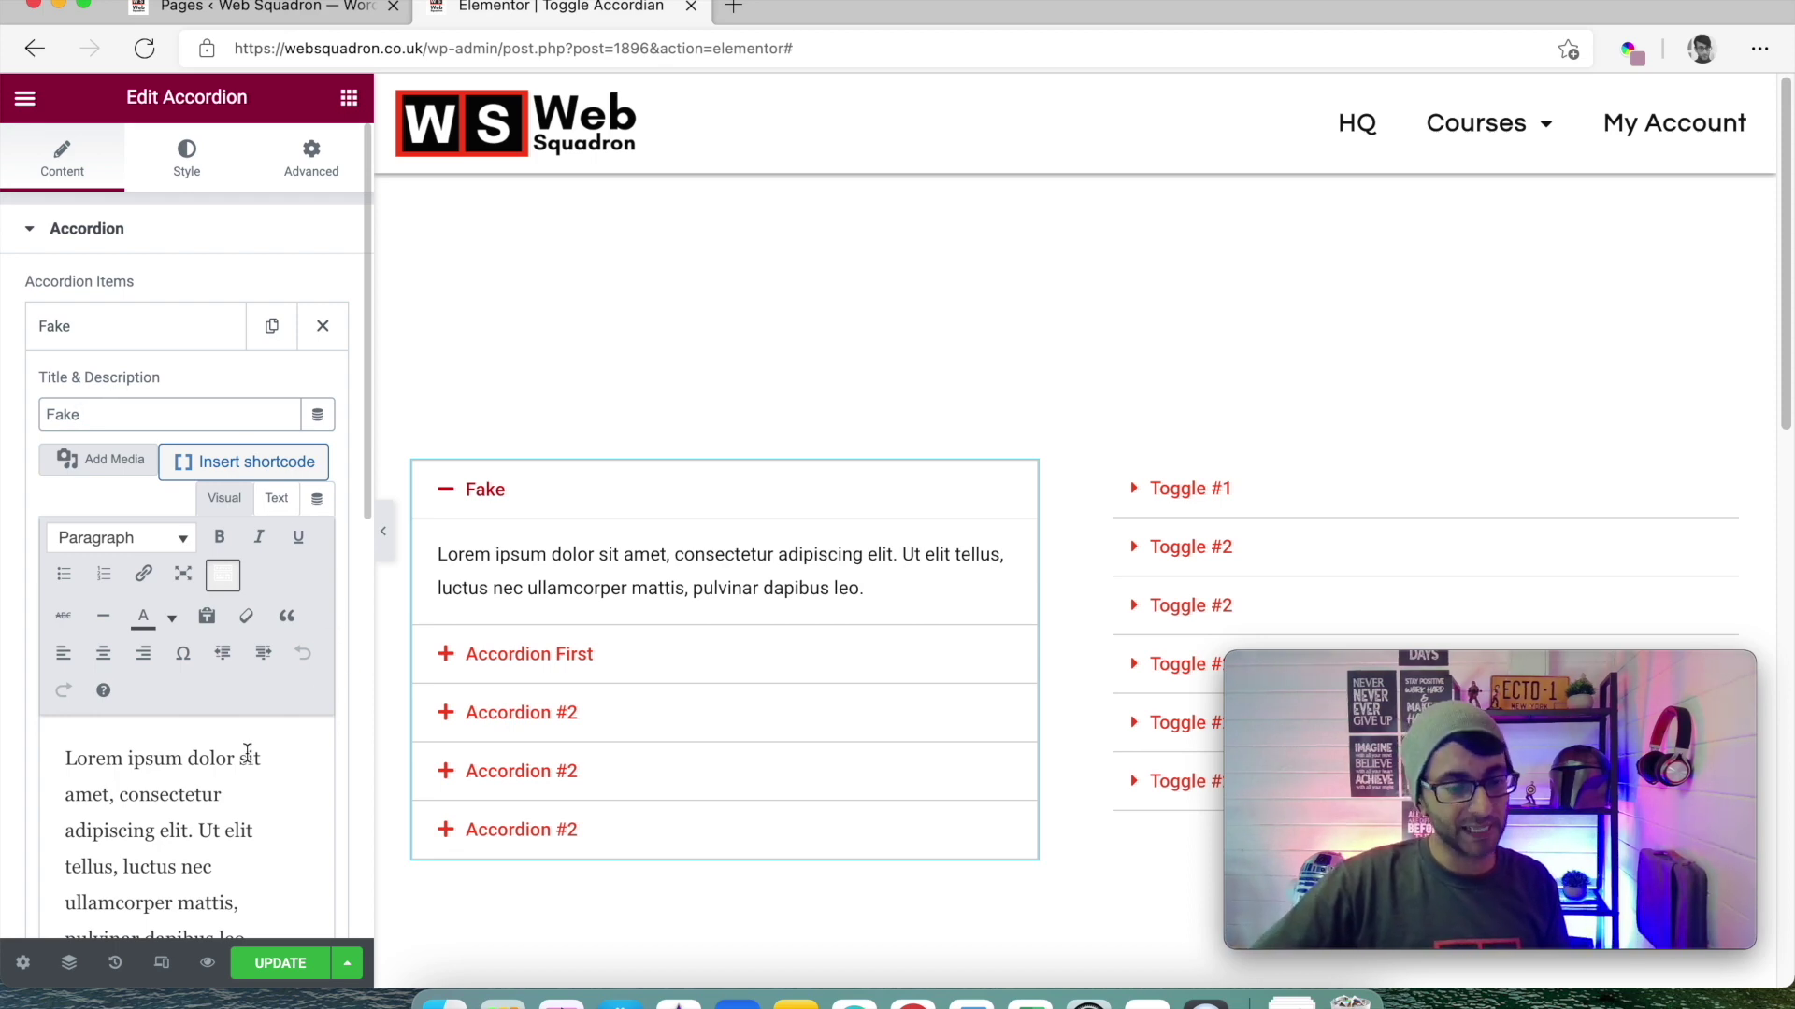
pyautogui.click(316, 168)
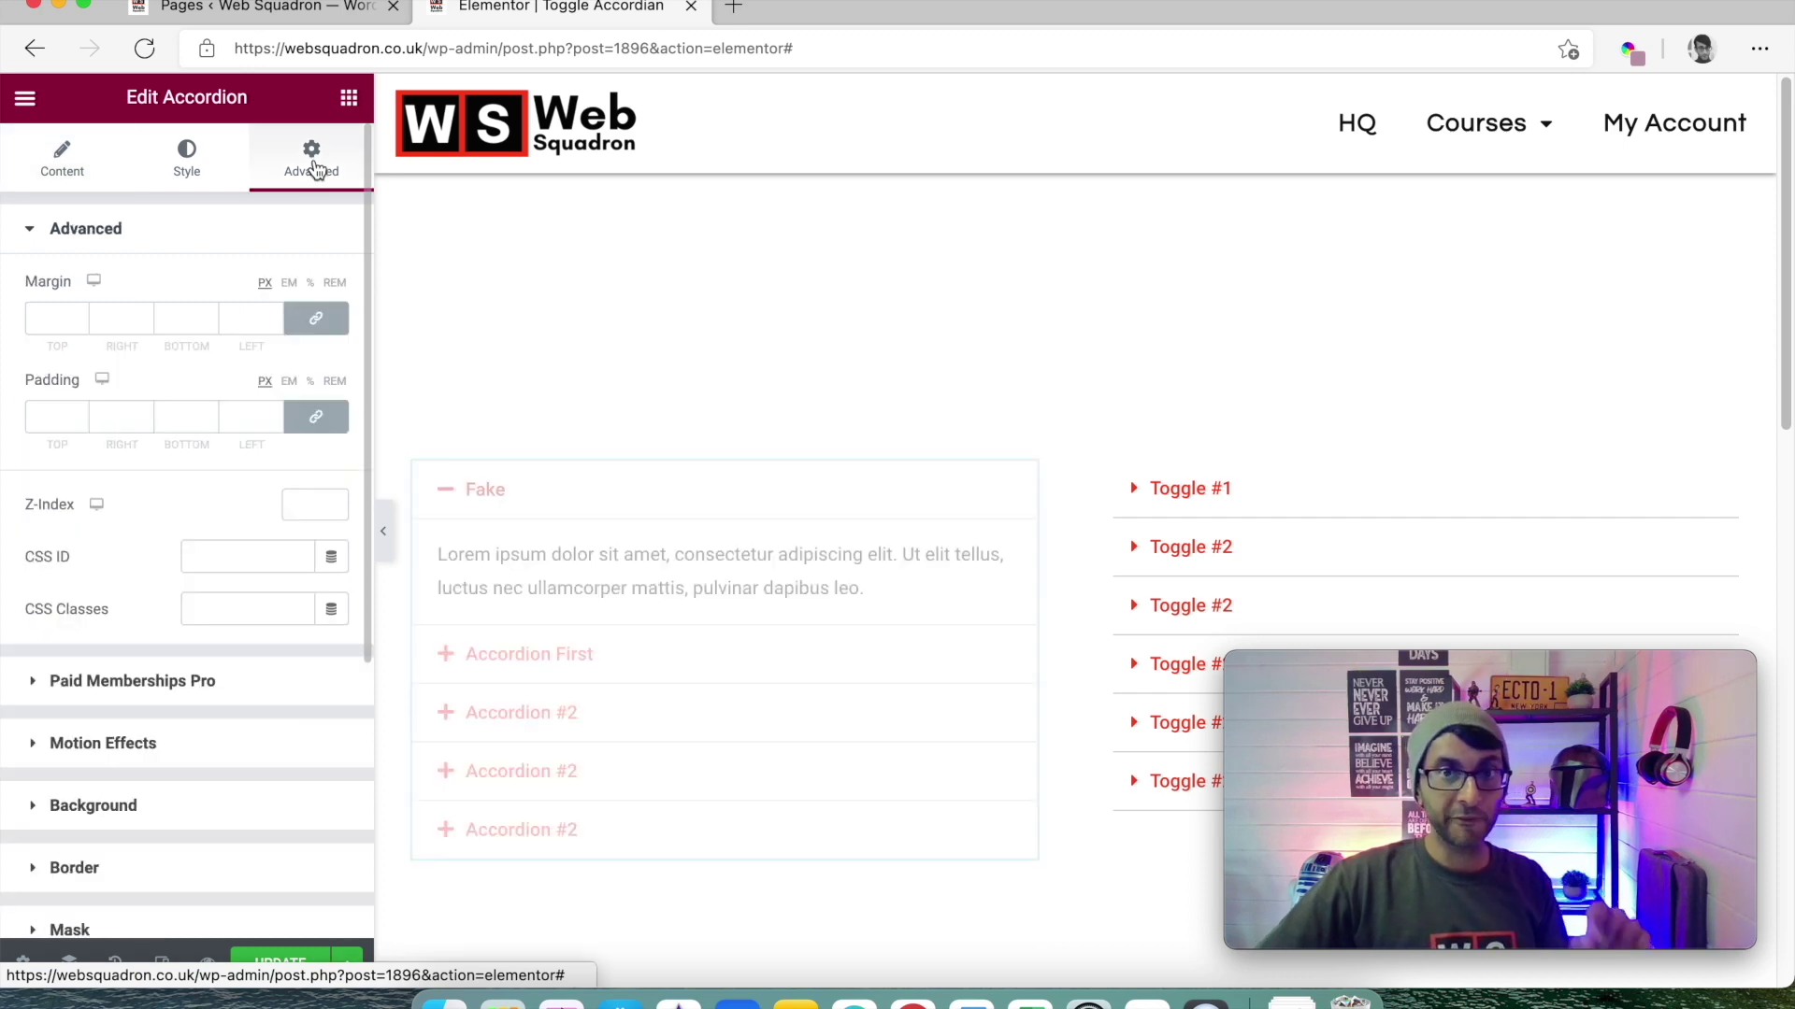
# Paste '.elementor-accordion > div:first-of-type { display:none;}' into the accordion's Custom CSS and update the page
pyautogui.scroll(-5, 232, 467)
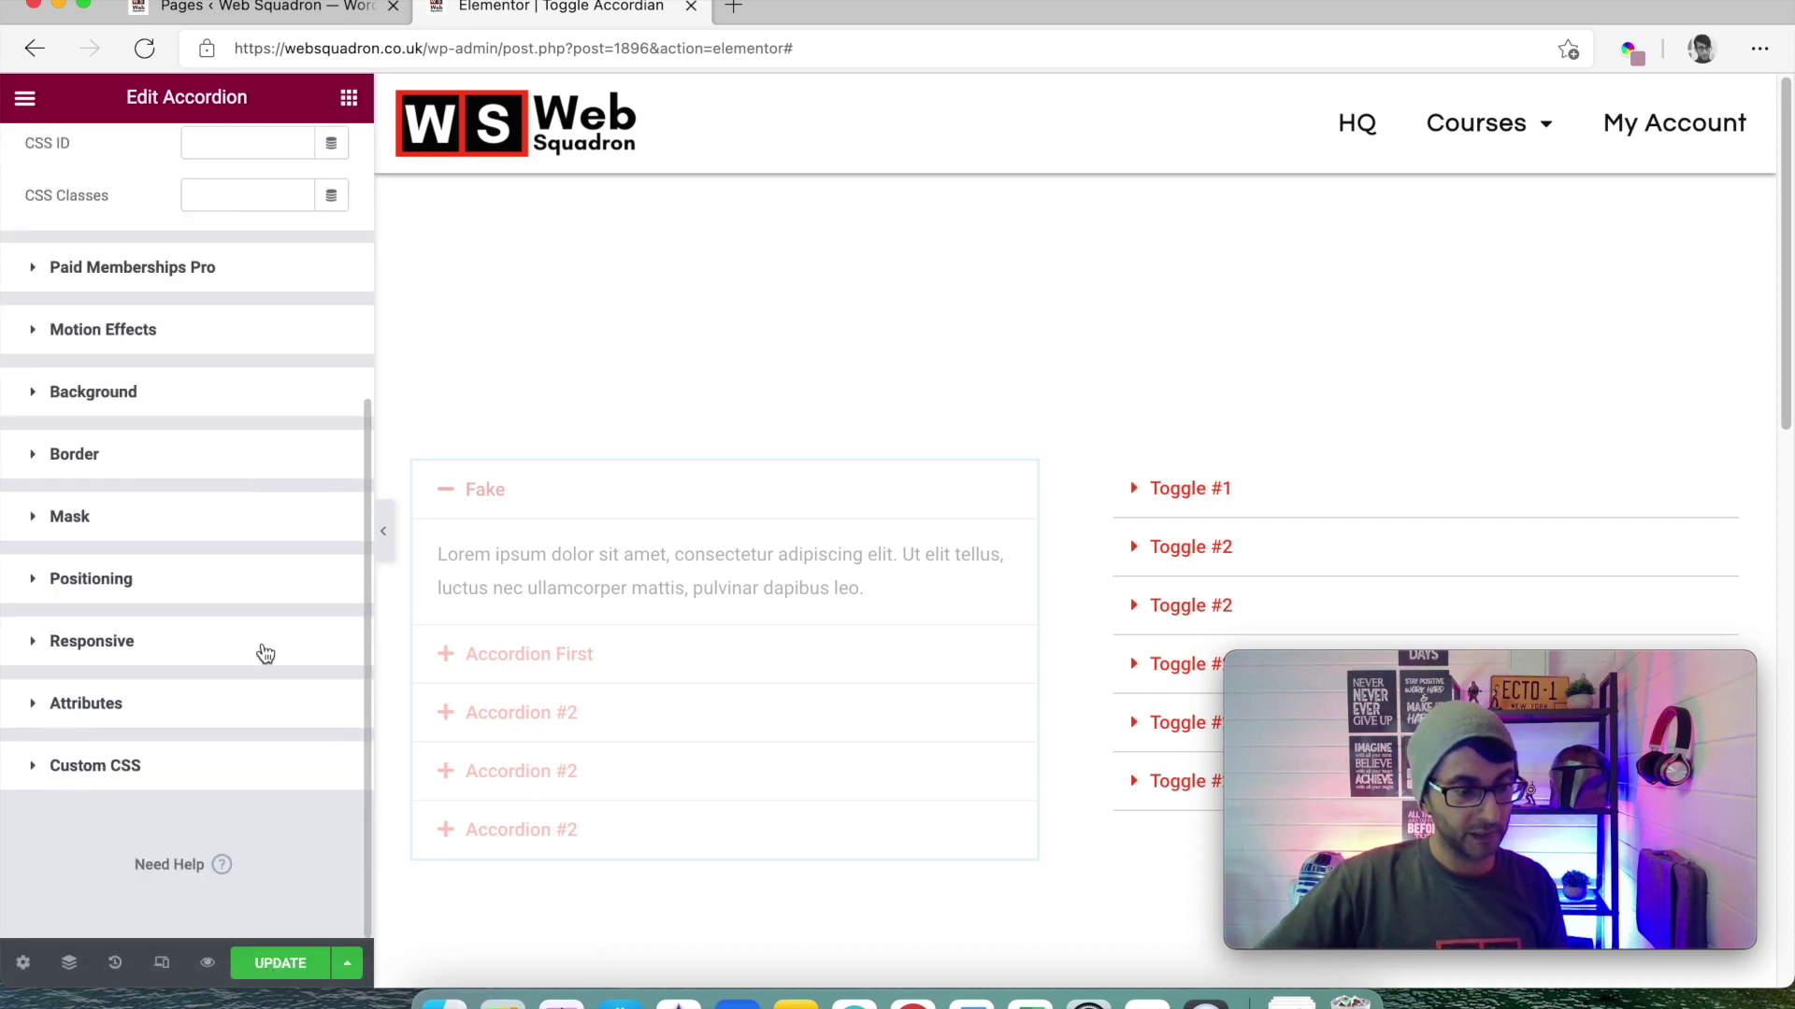
pyautogui.click(219, 774)
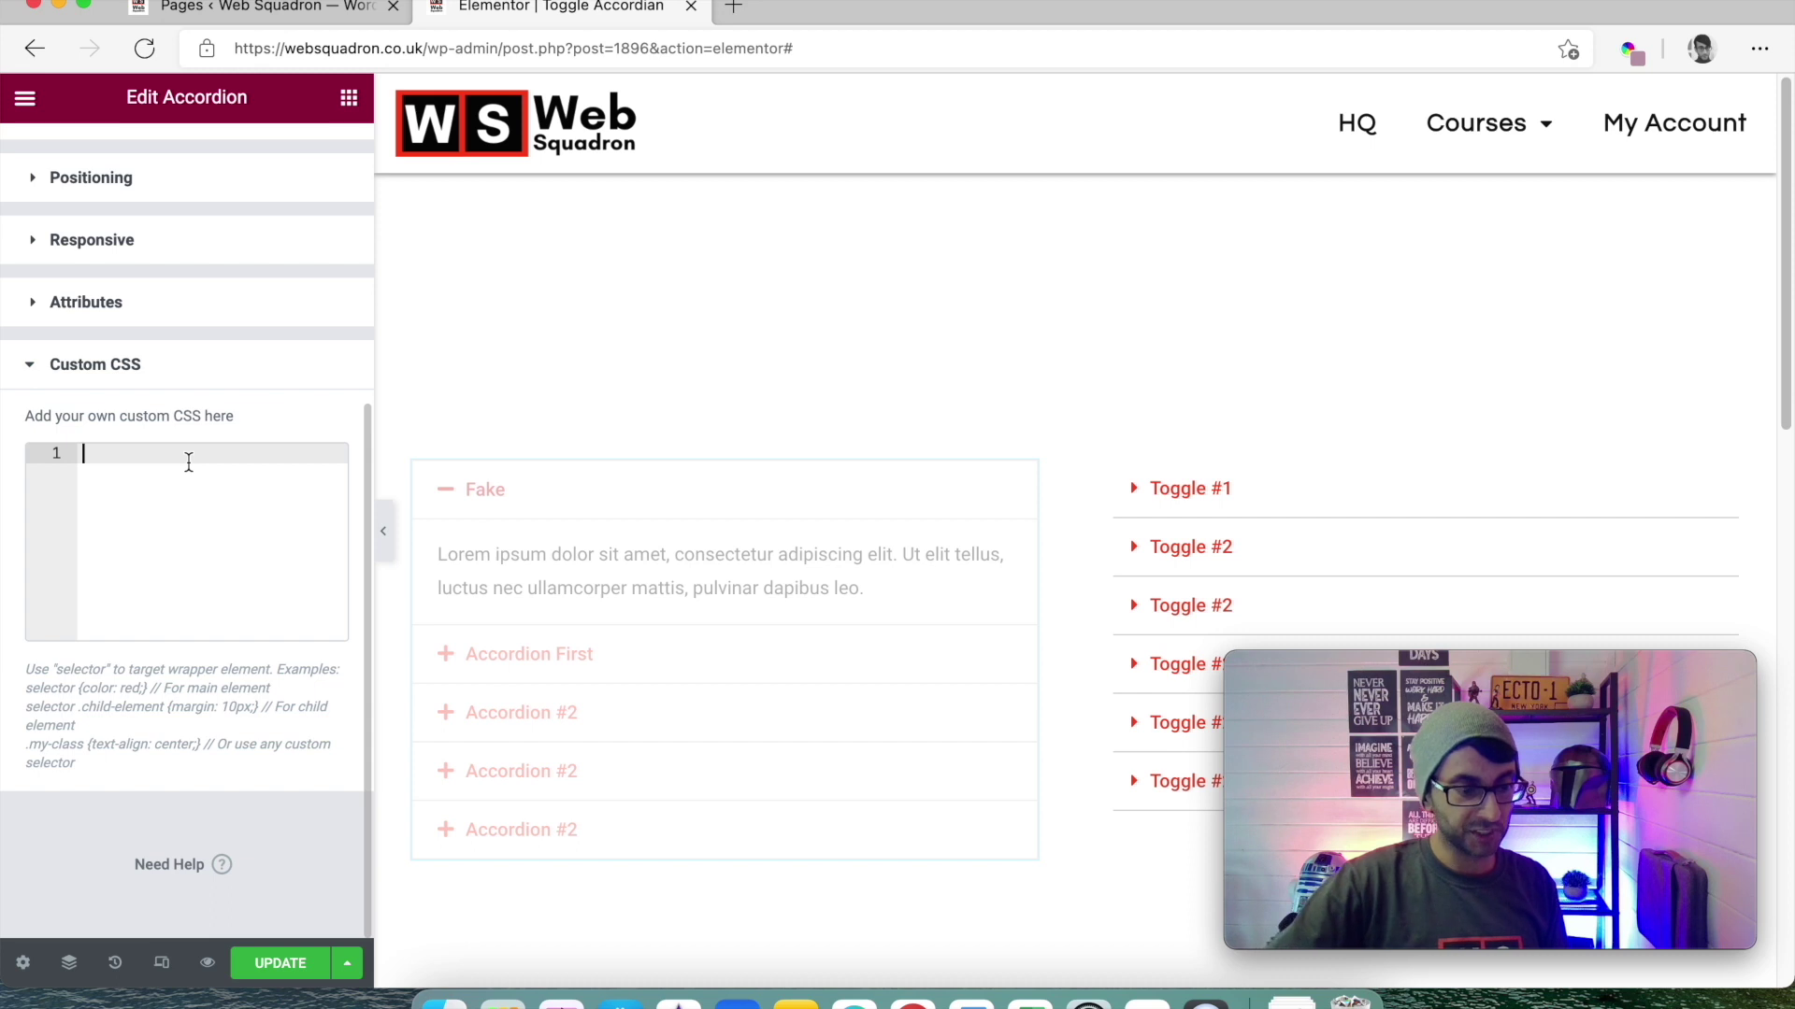
pyautogui.write('.elementor-accordion > div:first-of-type { display:none;}')
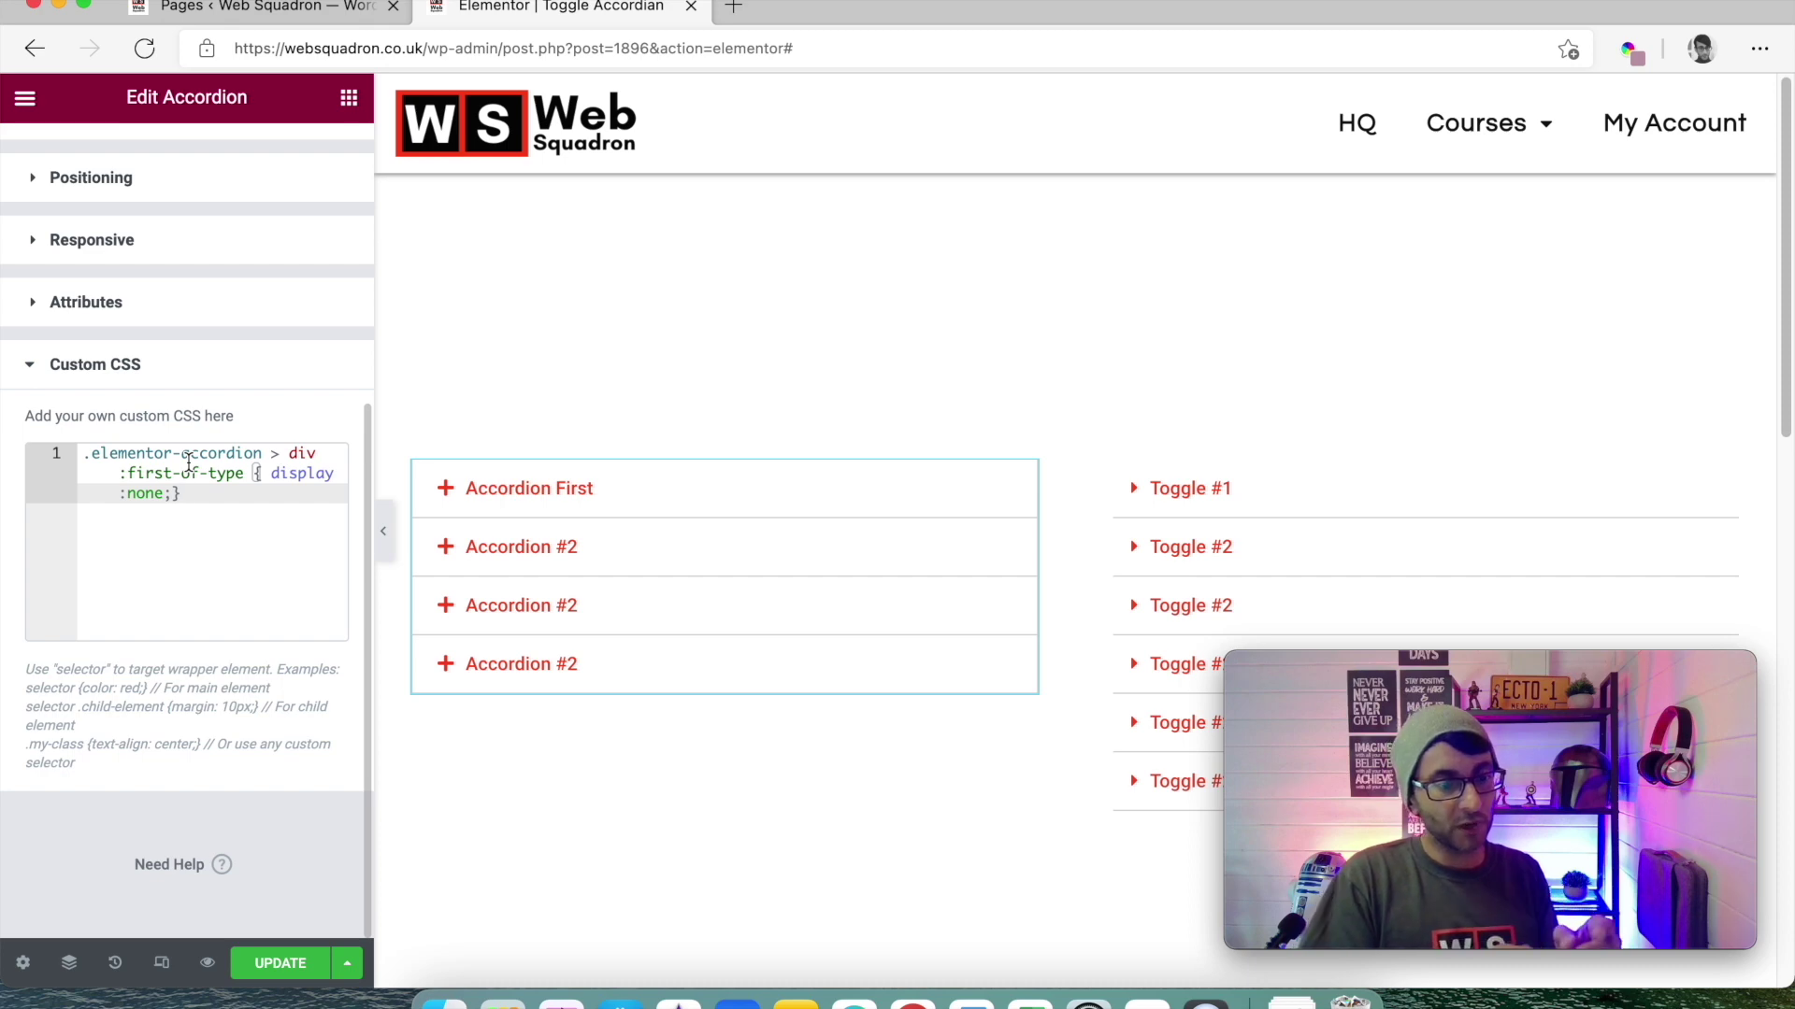
pyautogui.click(286, 965)
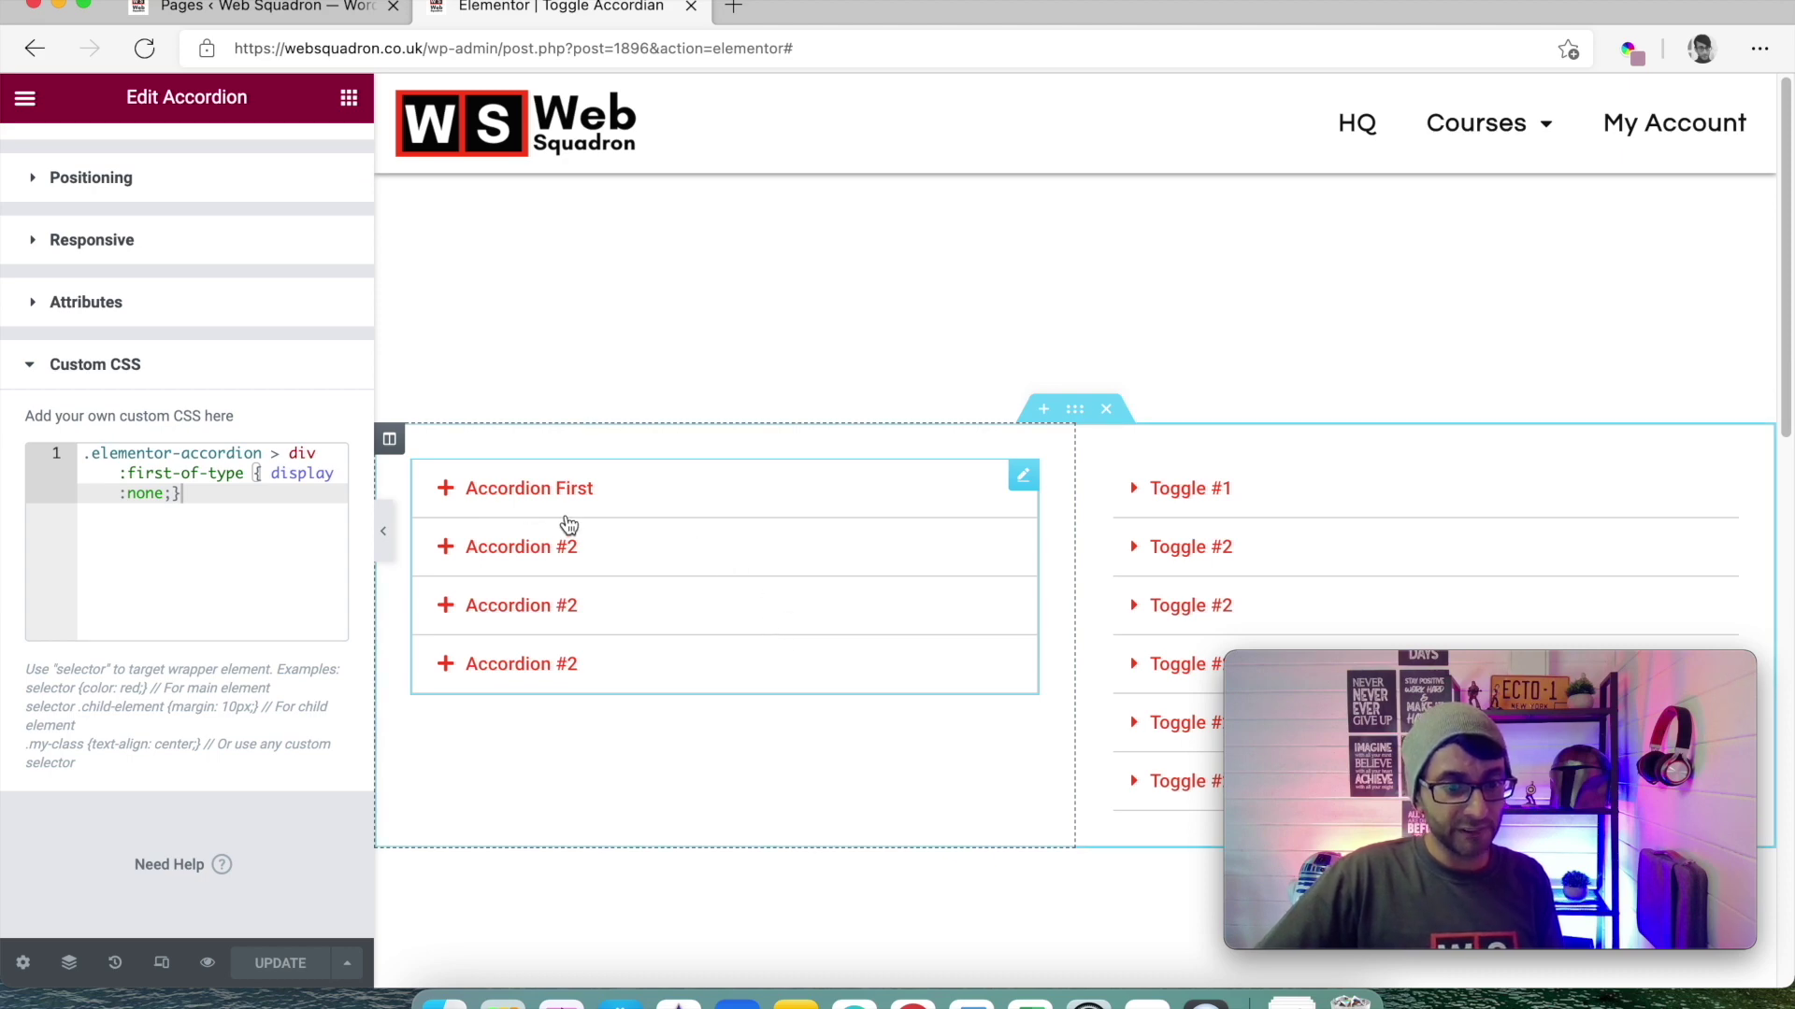
pyautogui.scroll(5, 140, 240)
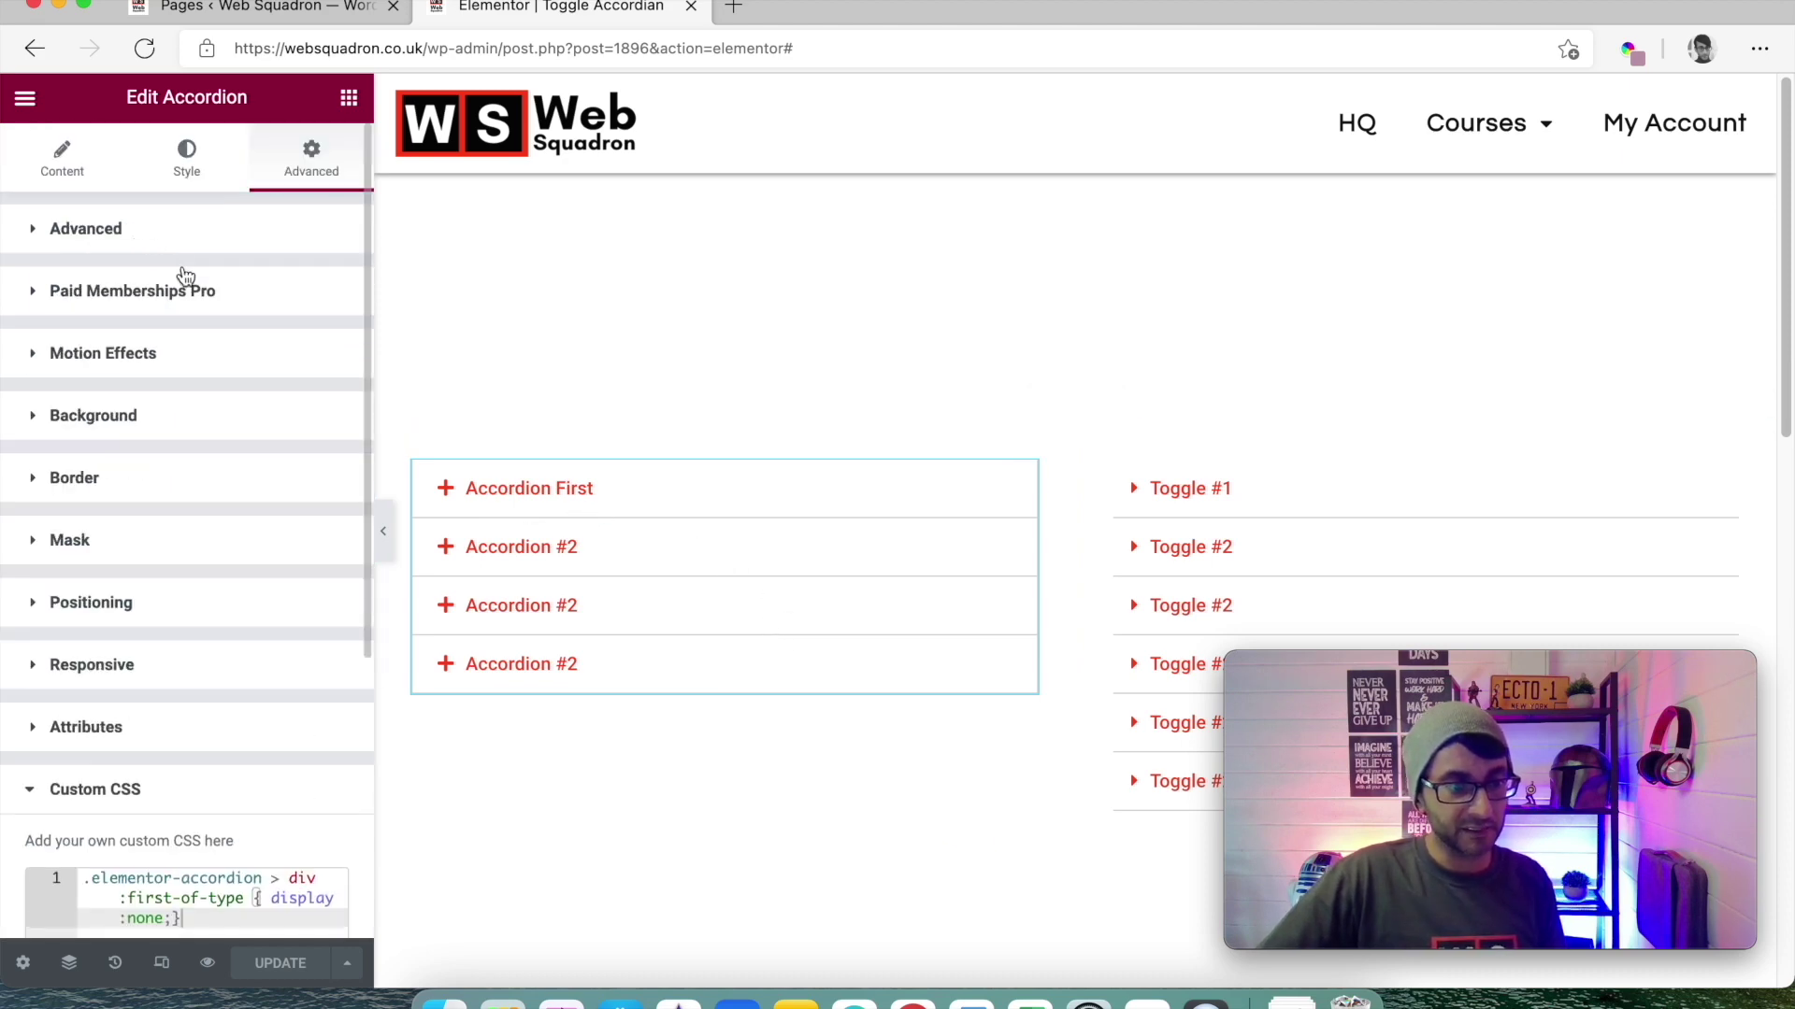
# Duplicate the accordion widget from its edit handle so a copy sits below the original
pyautogui.click(63, 160)
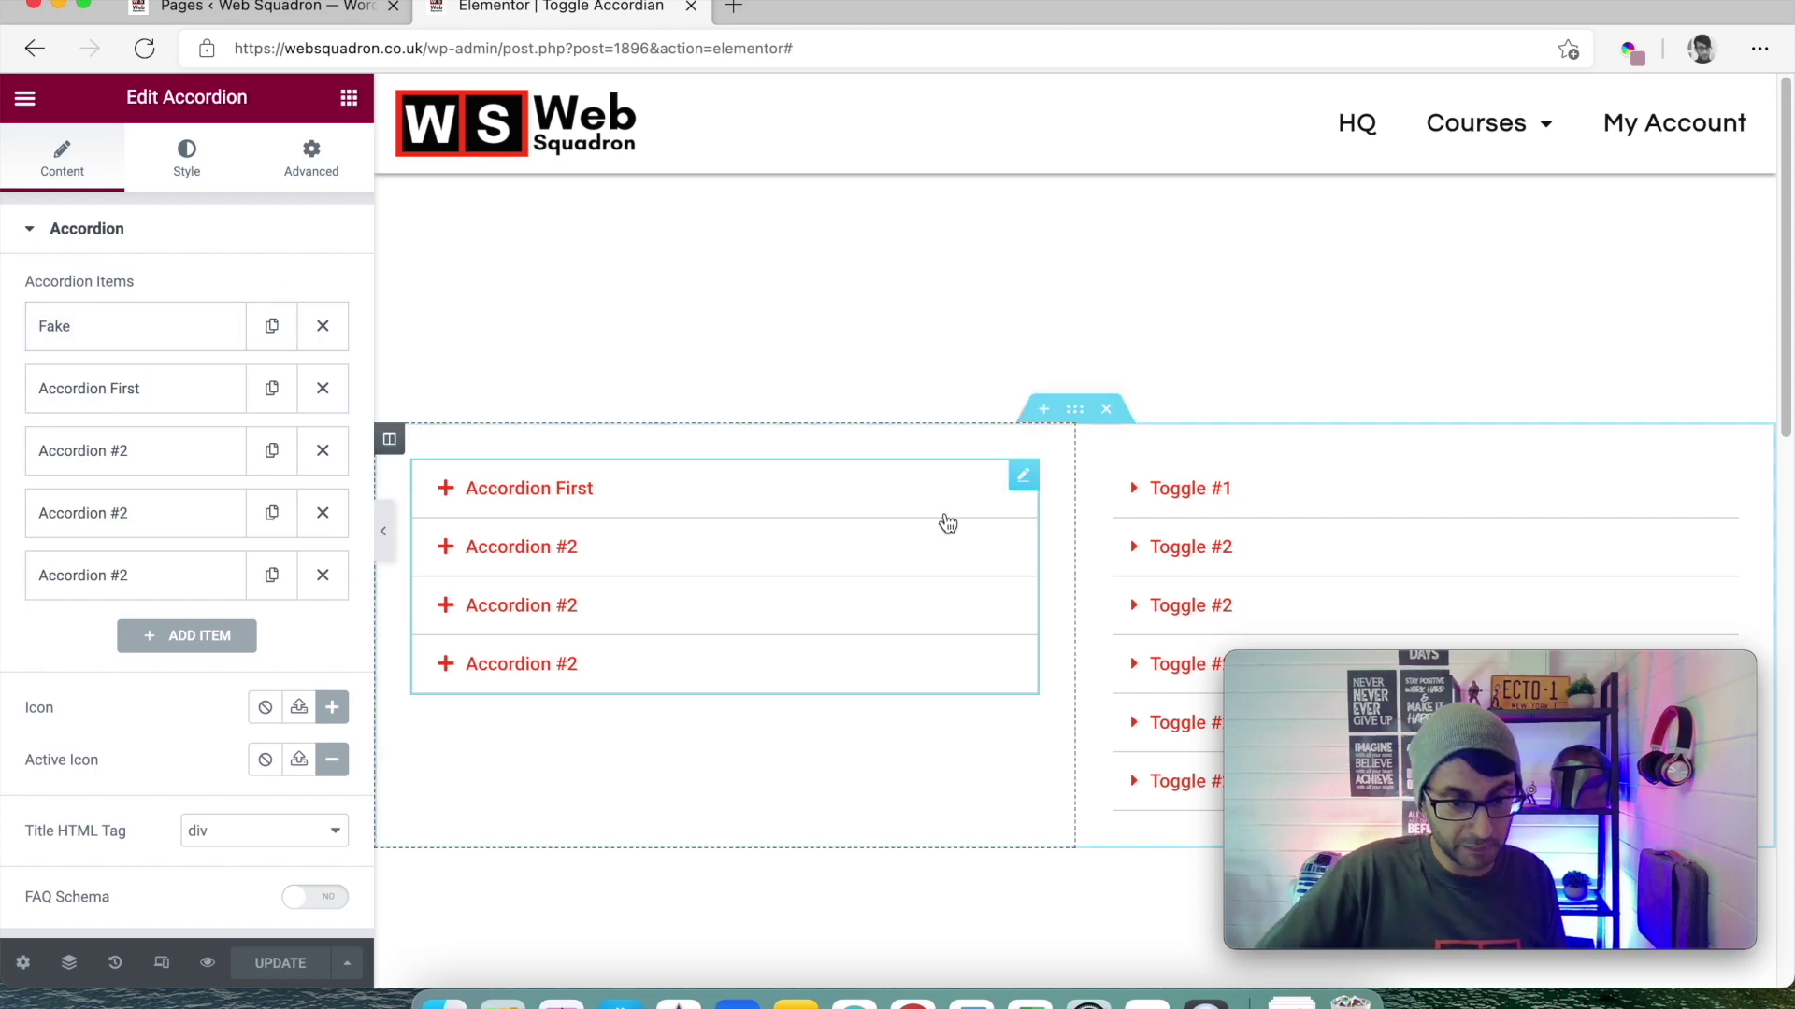
pyautogui.rightClick(1023, 490)
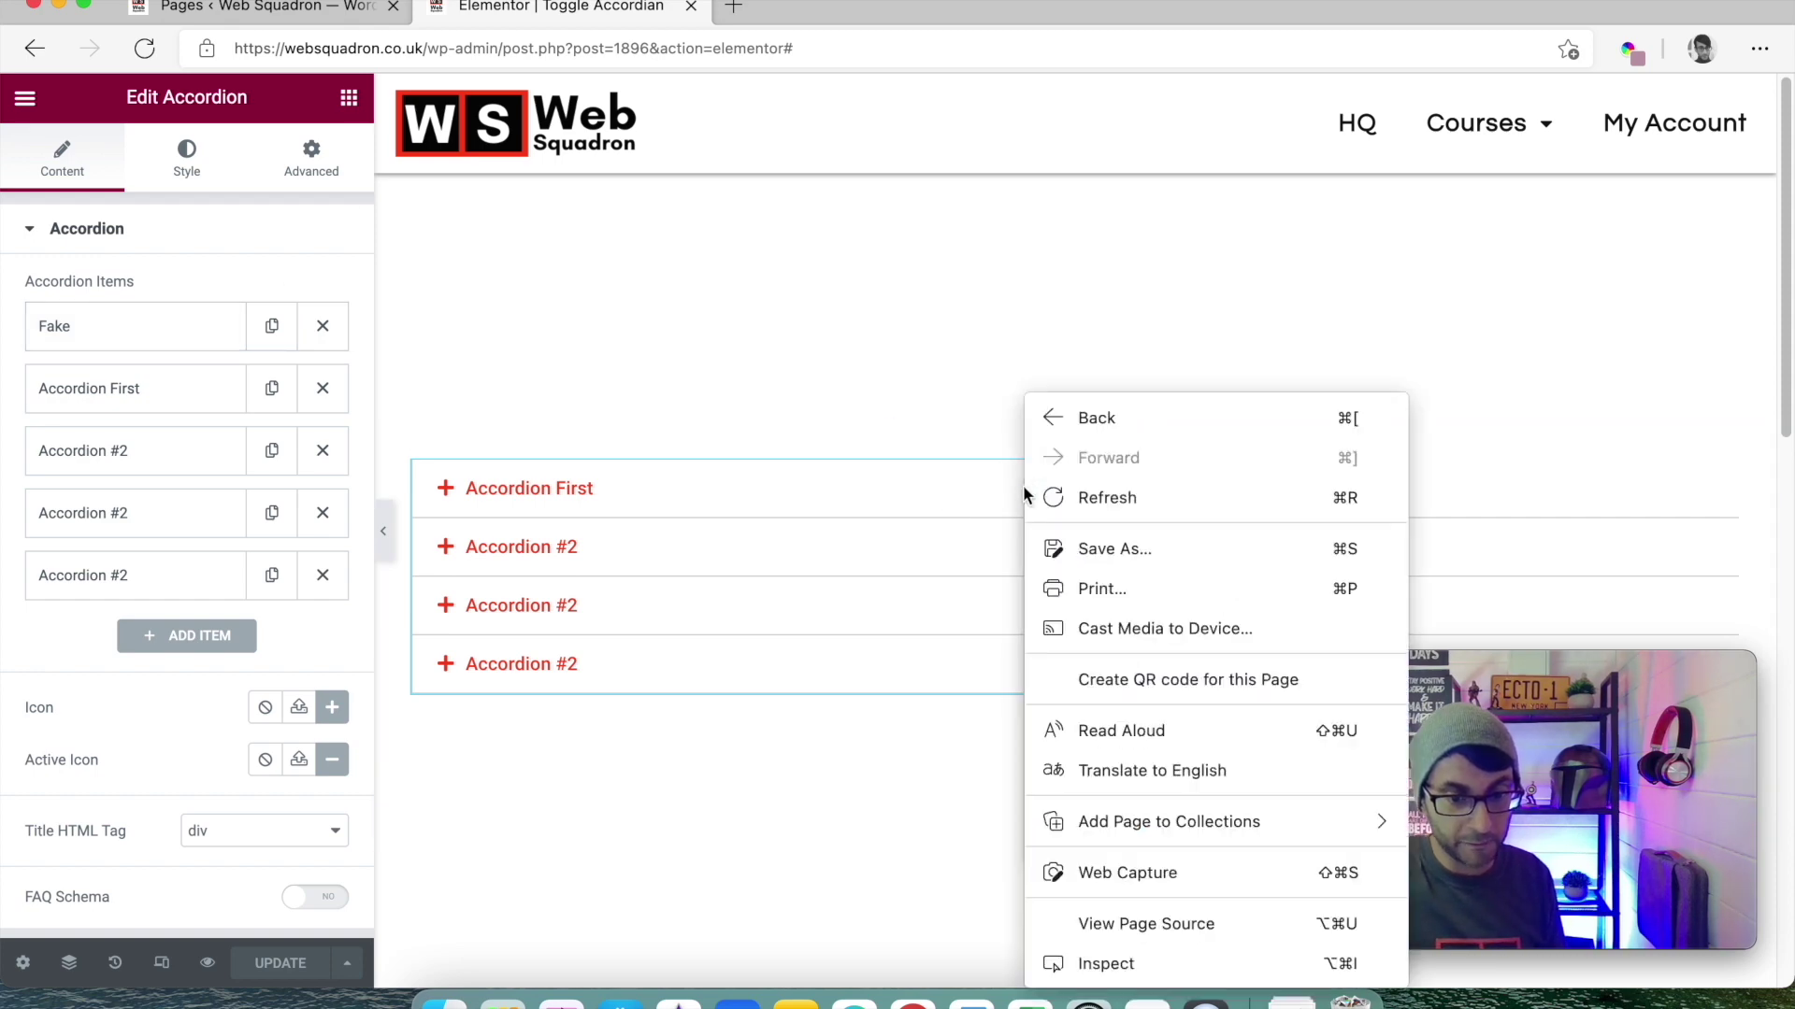
pyautogui.click(878, 734)
pyautogui.click(1067, 541)
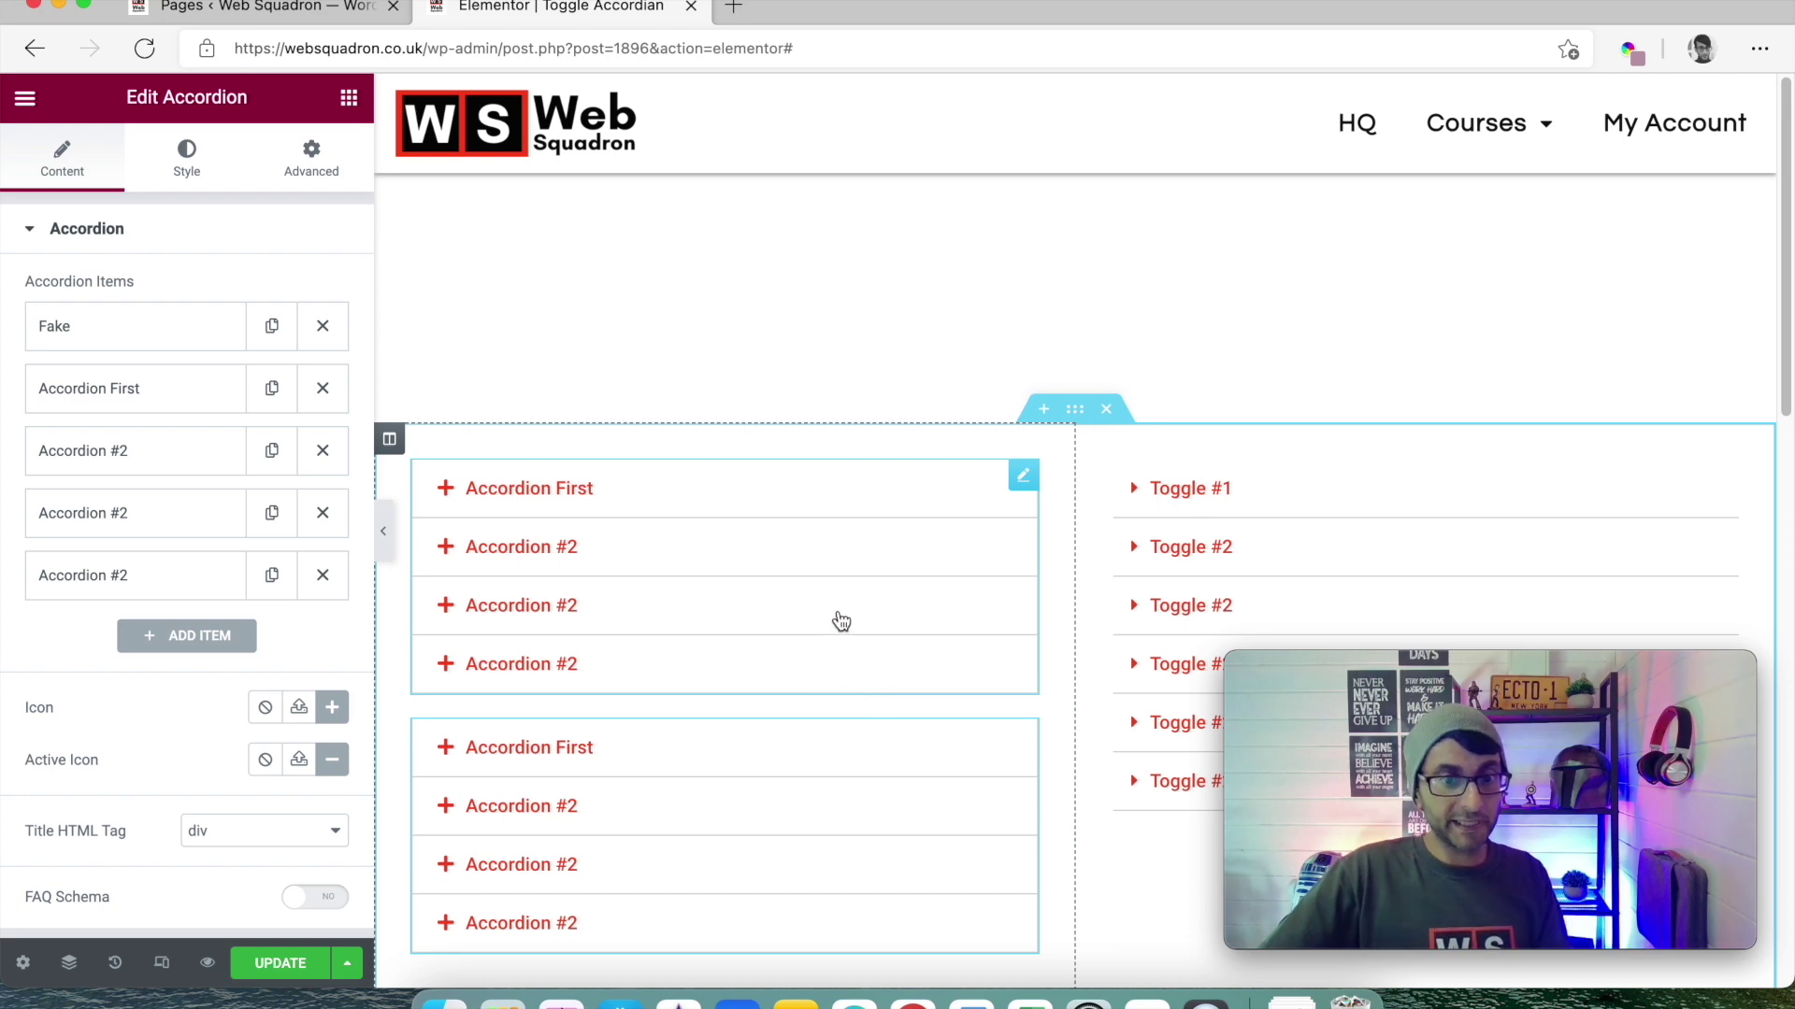
pyautogui.scroll(-2, 841, 622)
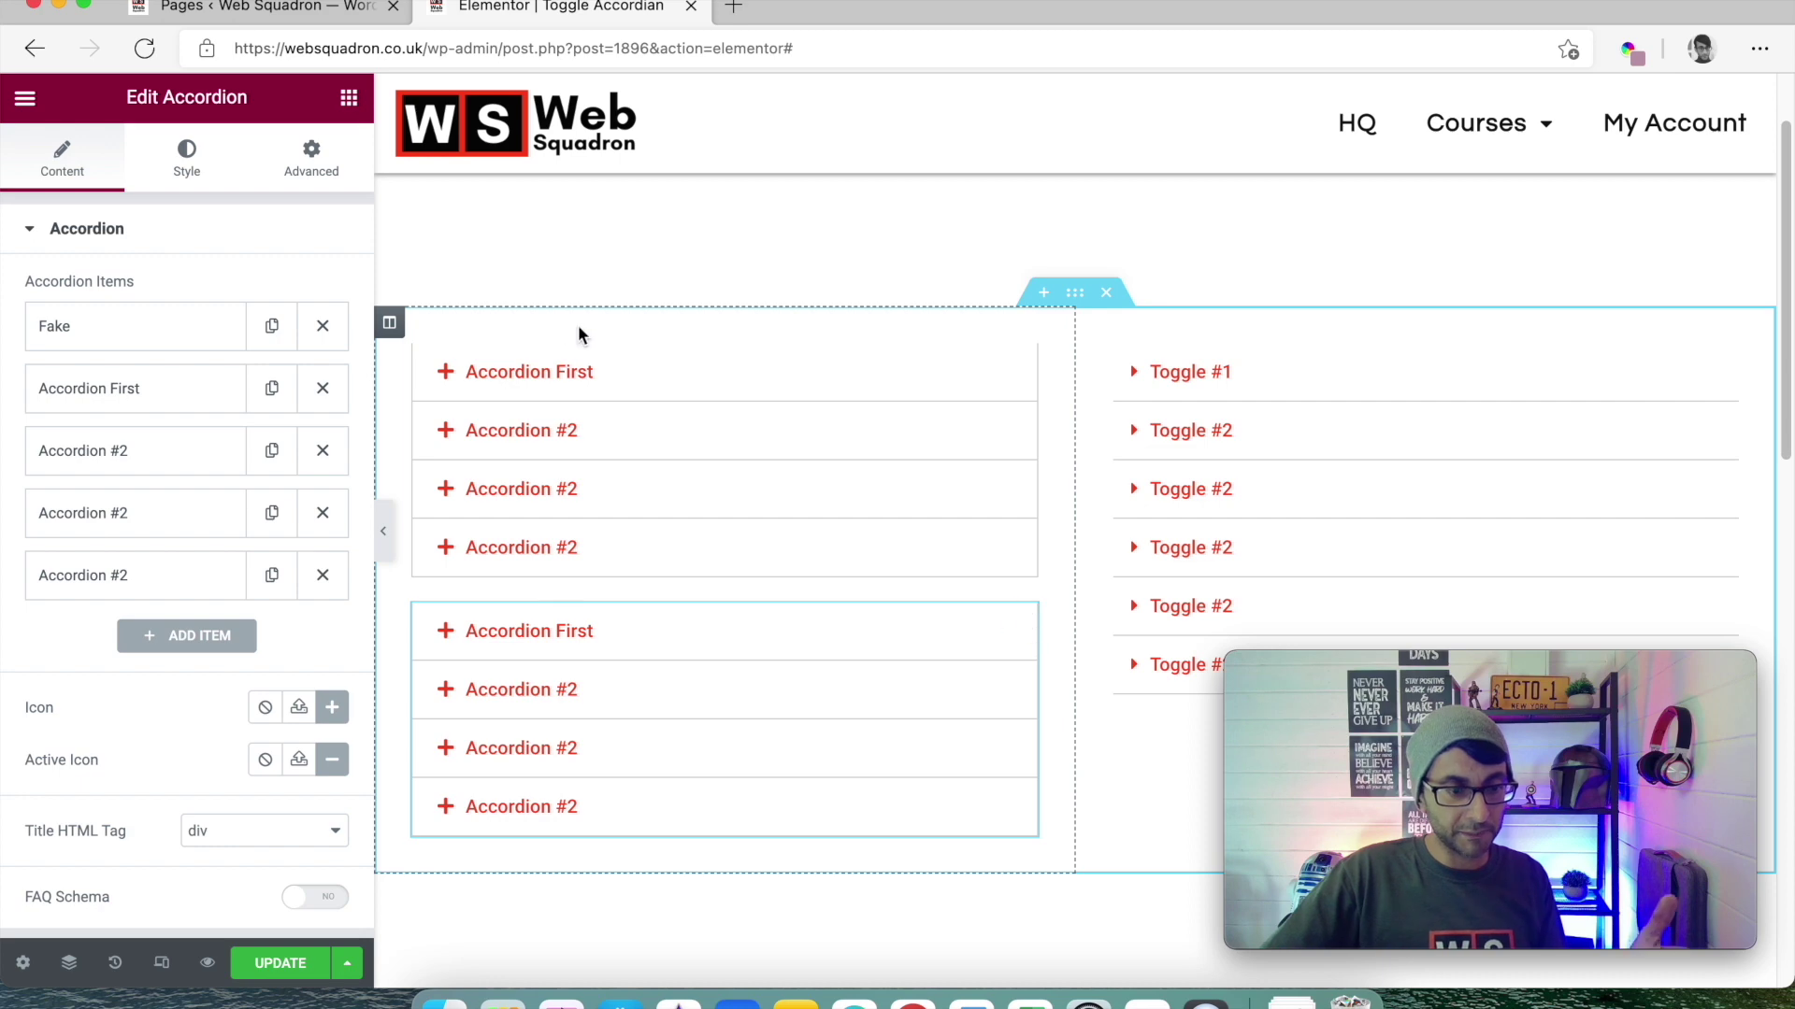
# Delete all code from the copied accordion's Custom CSS and save the page
pyautogui.click(333, 171)
pyautogui.scroll(-5, 278, 546)
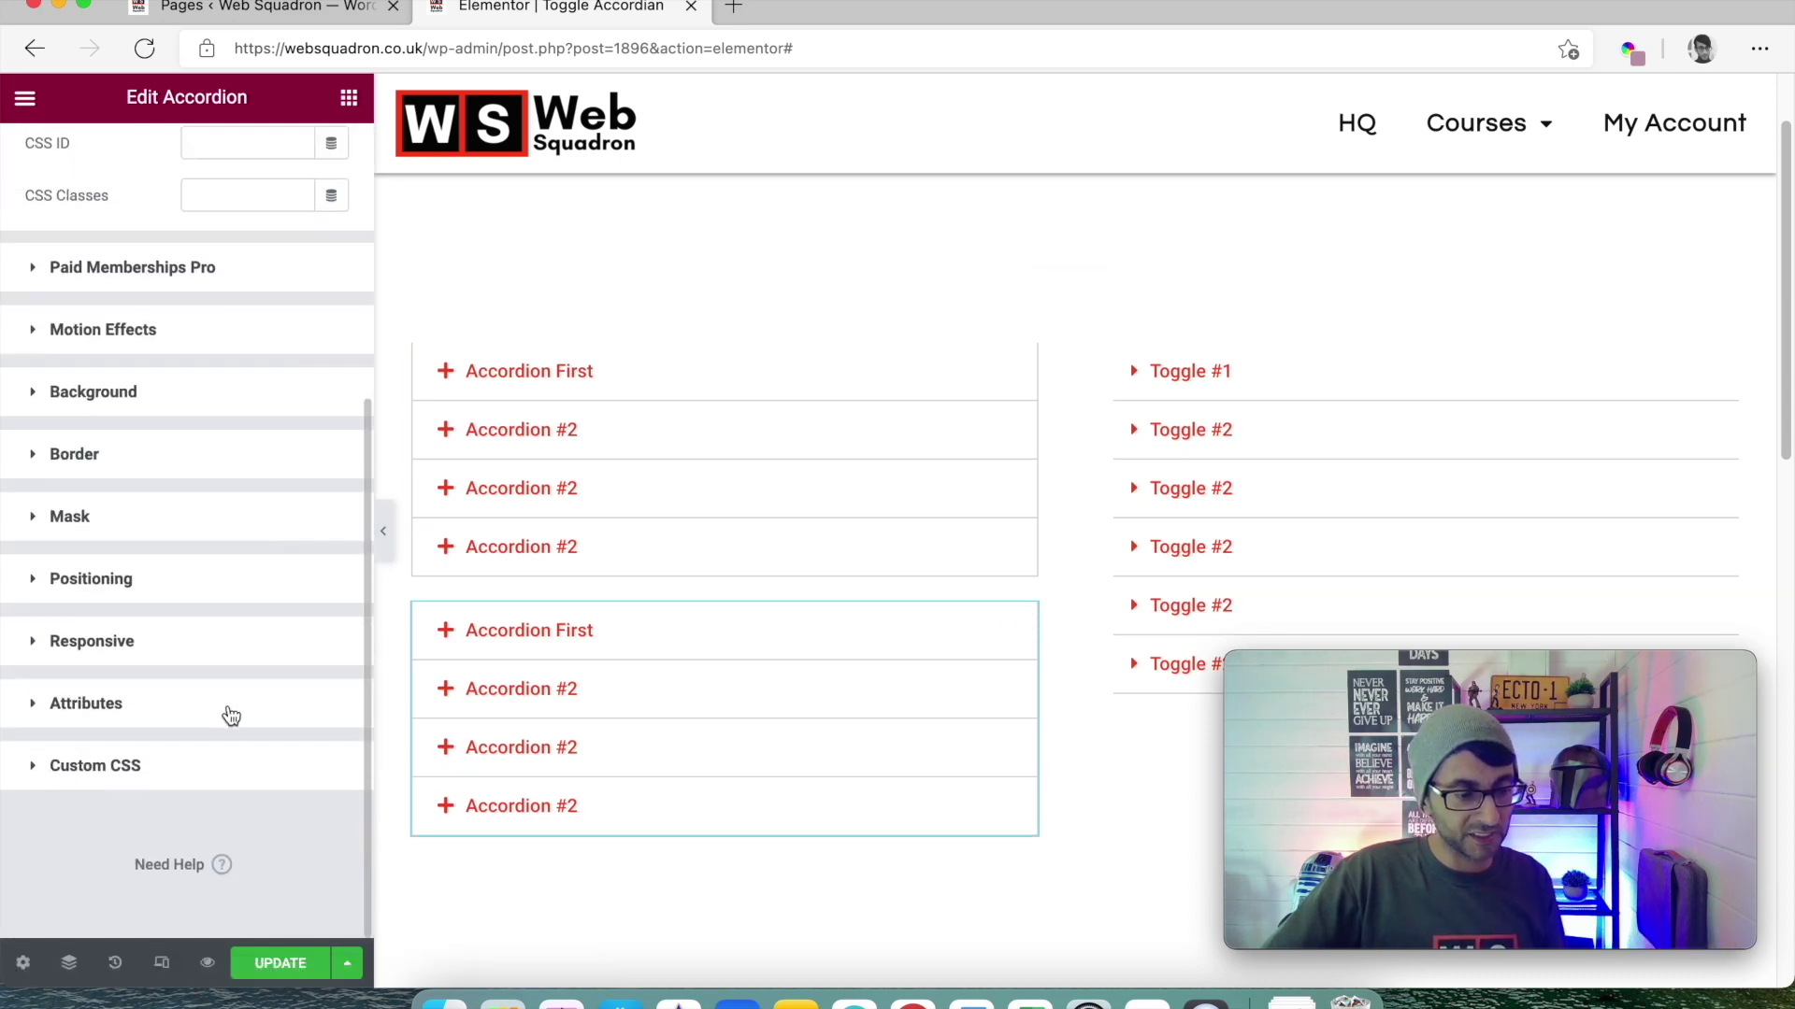
pyautogui.click(220, 759)
pyautogui.scroll(-3, 222, 804)
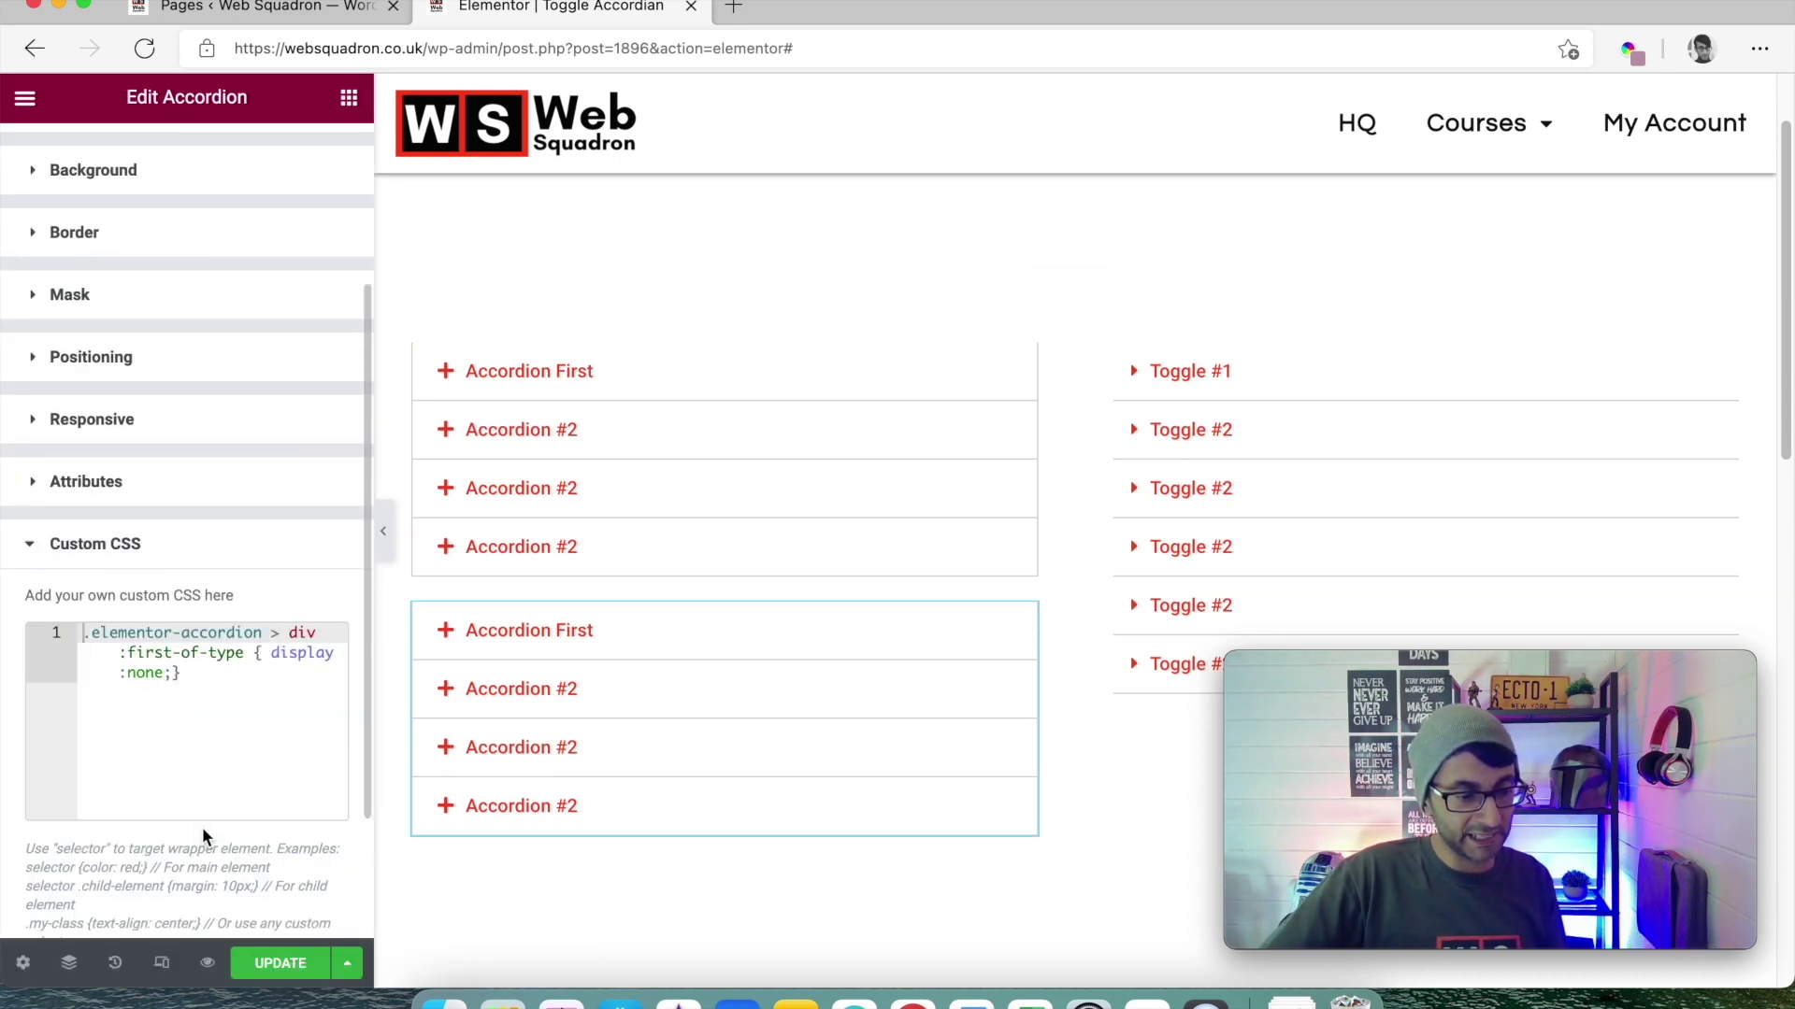
pyautogui.moveTo(231, 725); pyautogui.dragTo(60, 639)
pyautogui.press('BackSpace')
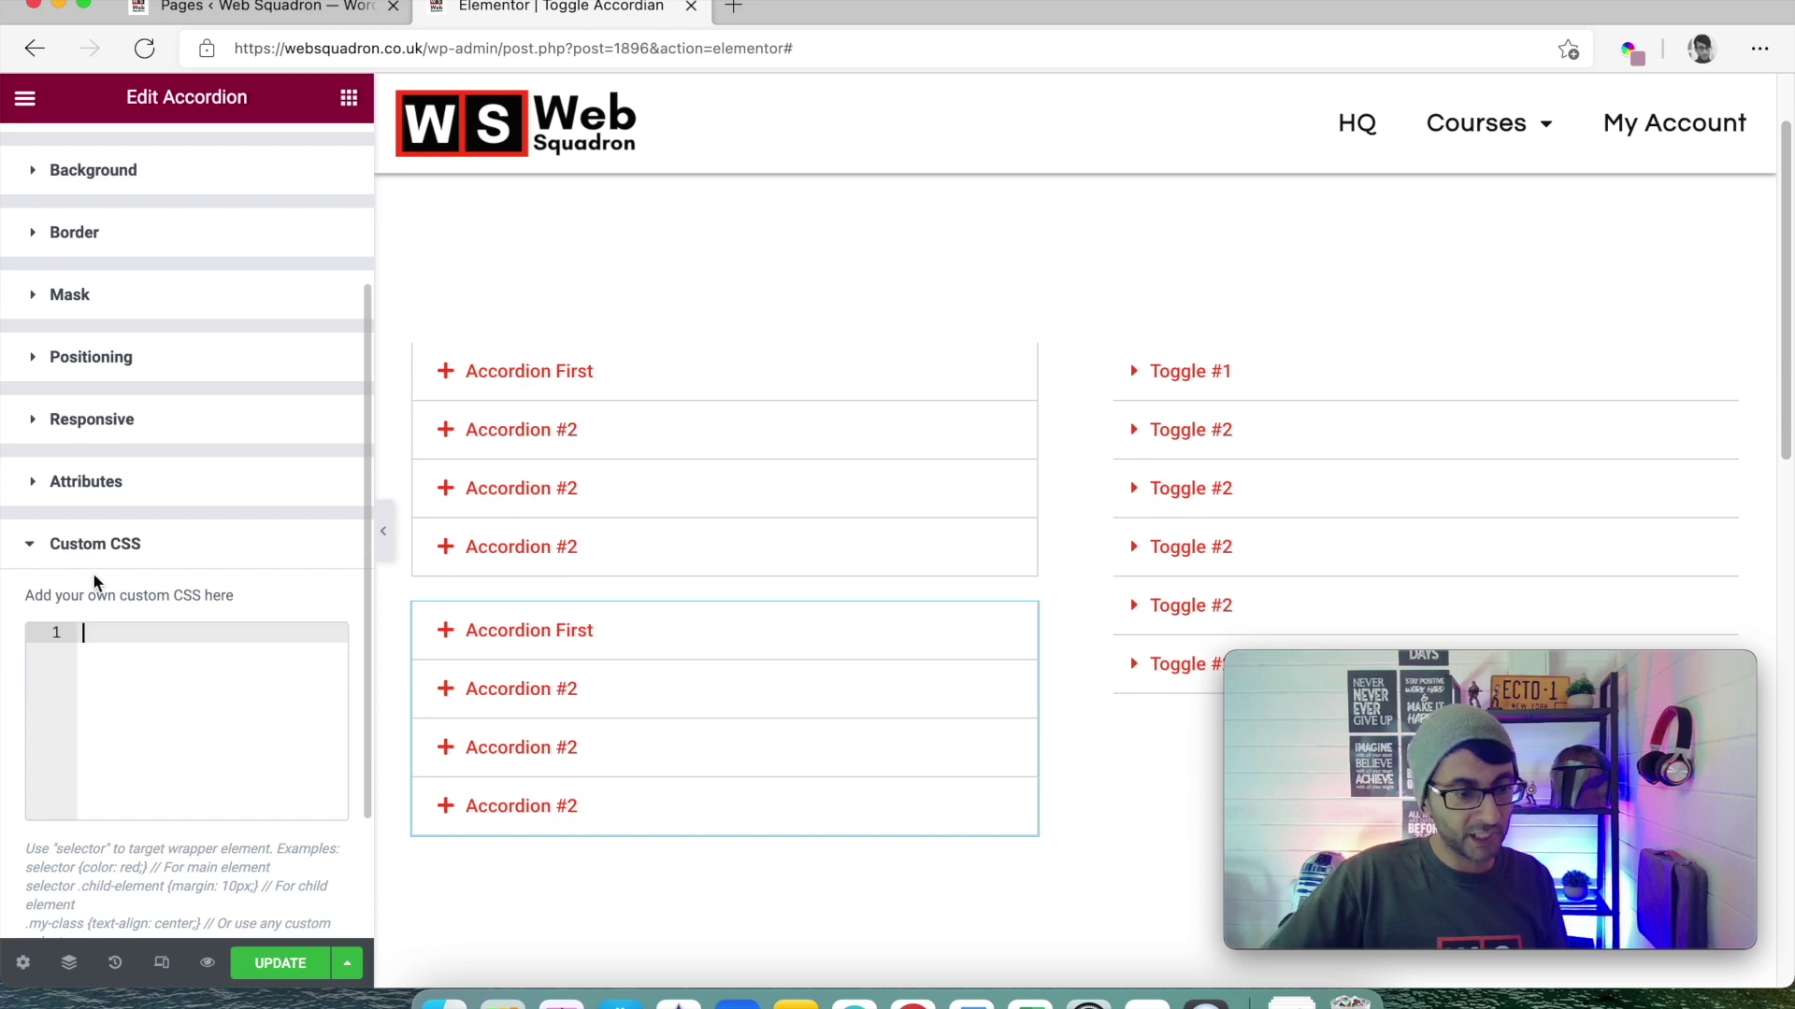
pyautogui.press('super+s')
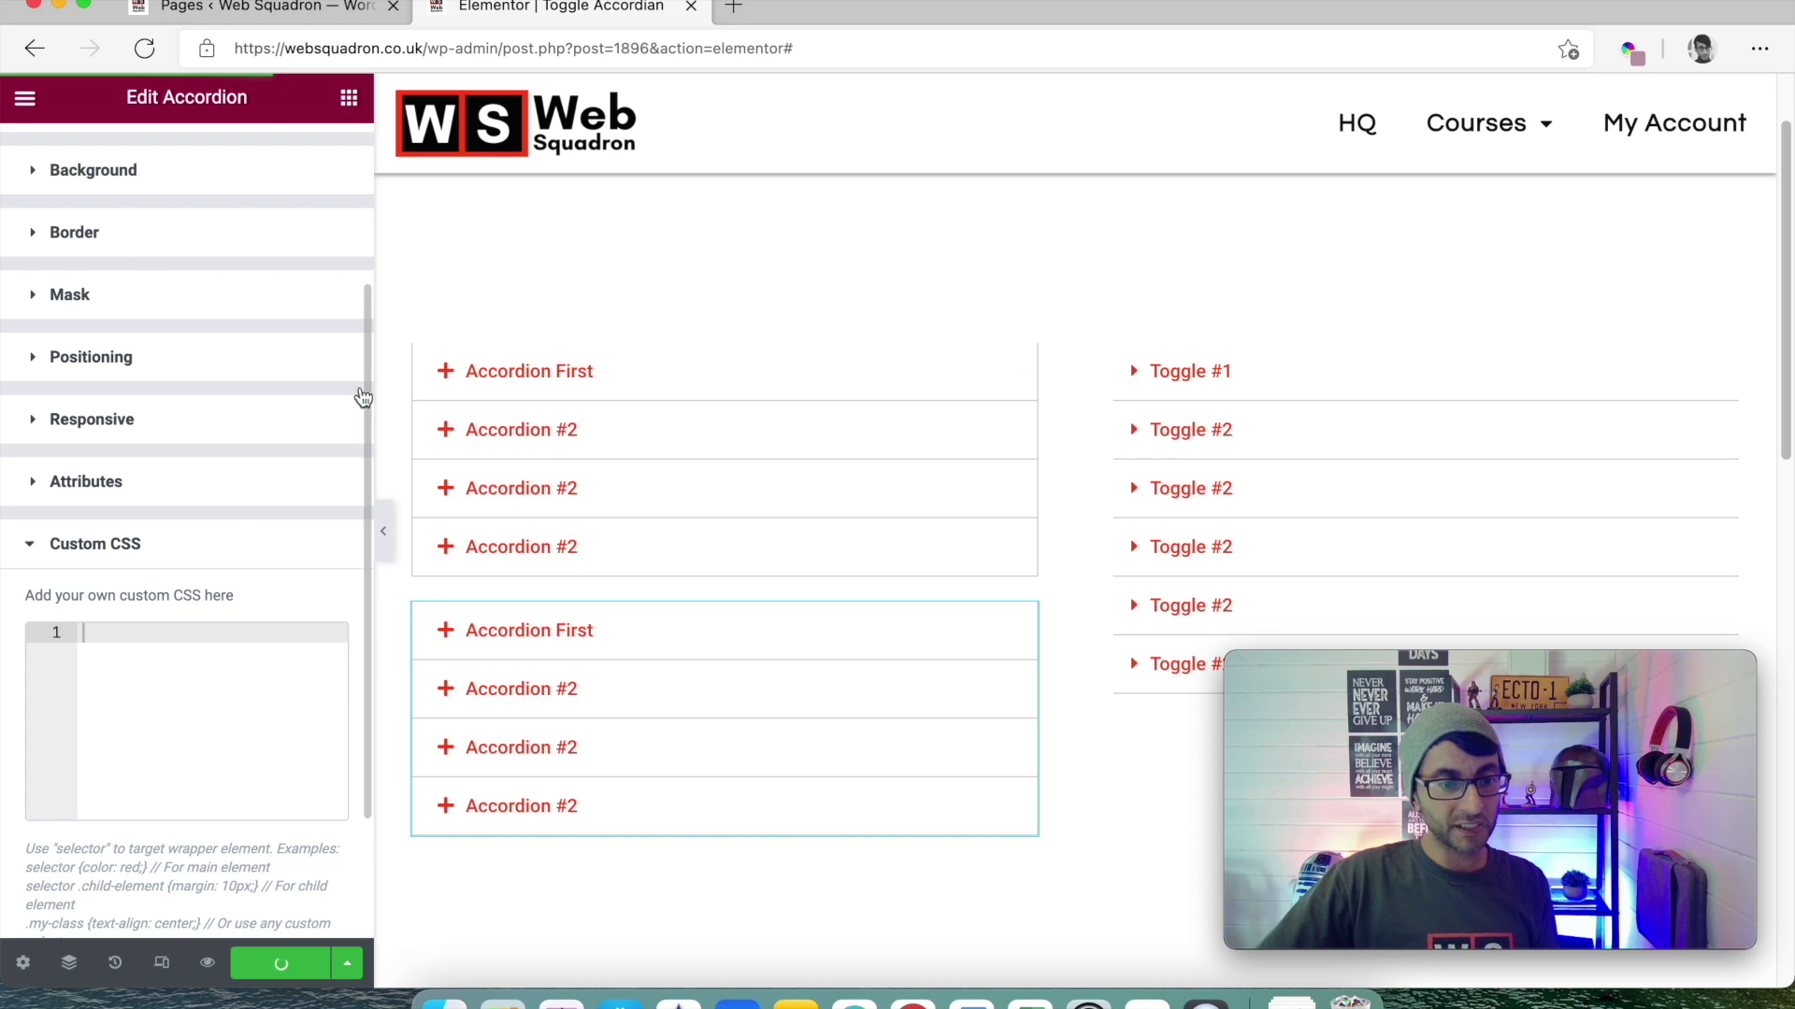
pyautogui.click(1022, 475)
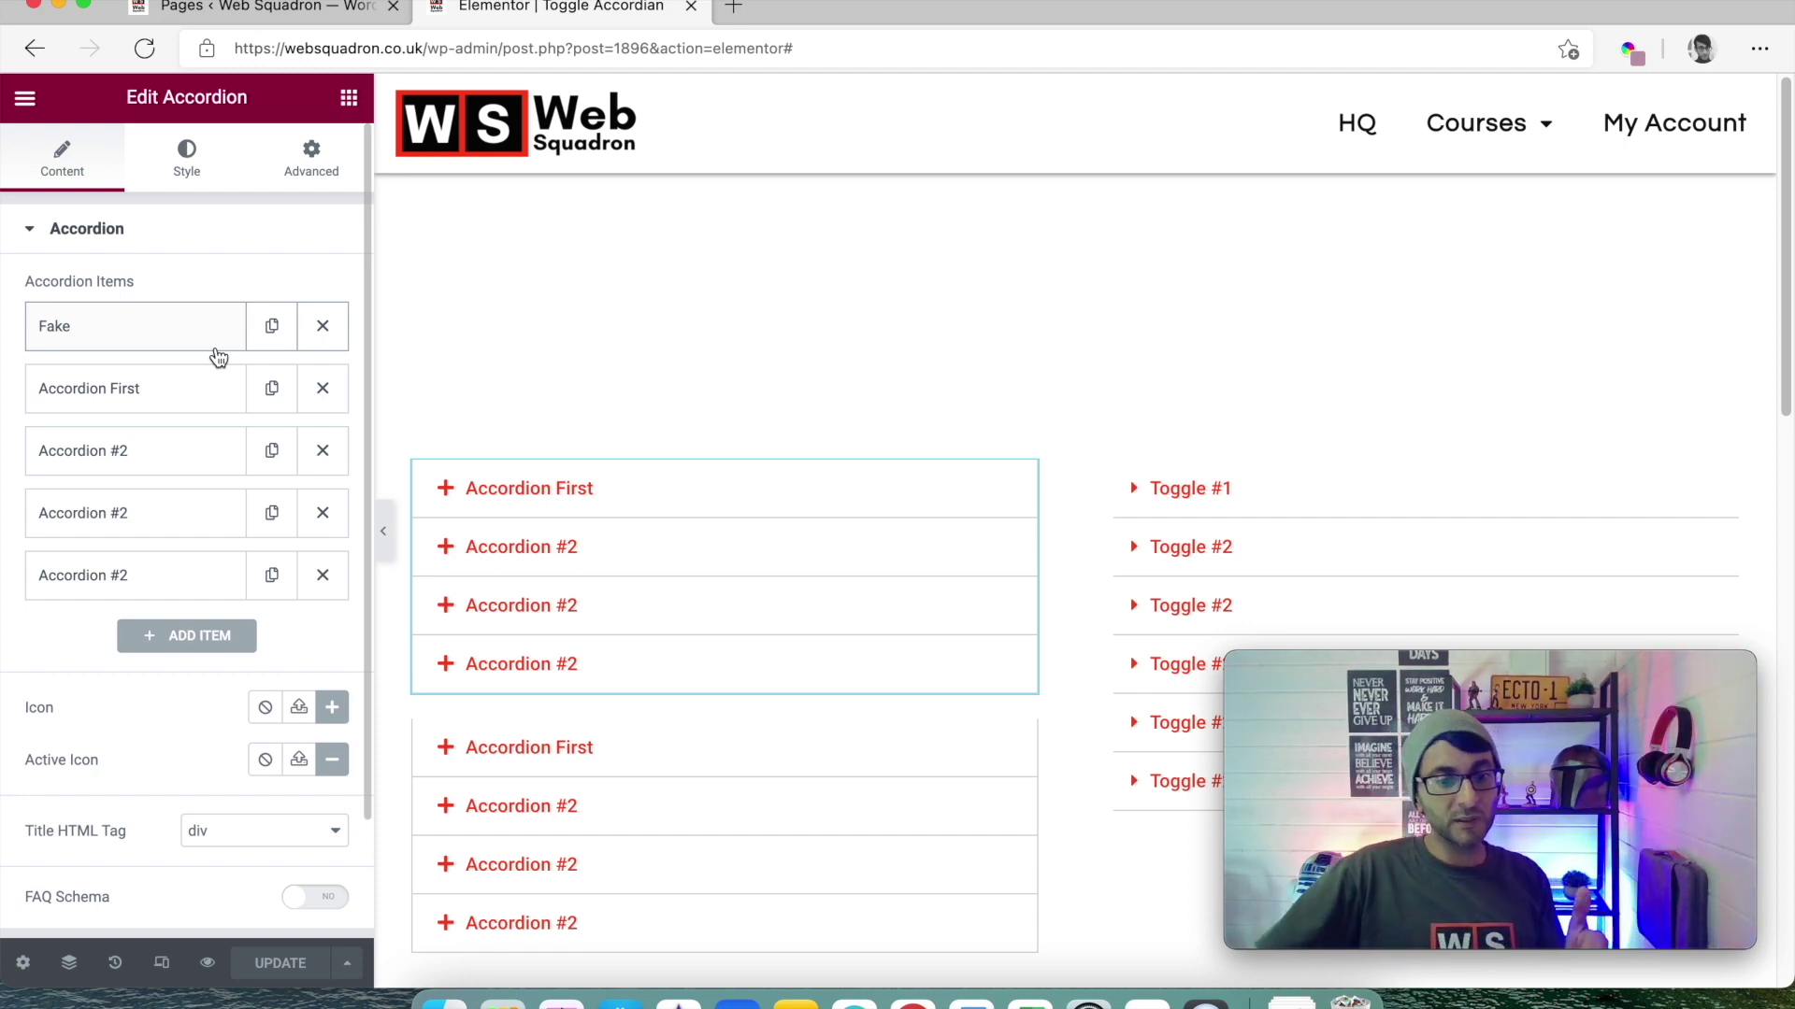
# Expand and collapse Accordion First on the canvas as a test, then open the Fake item's settings
pyautogui.click(607, 502)
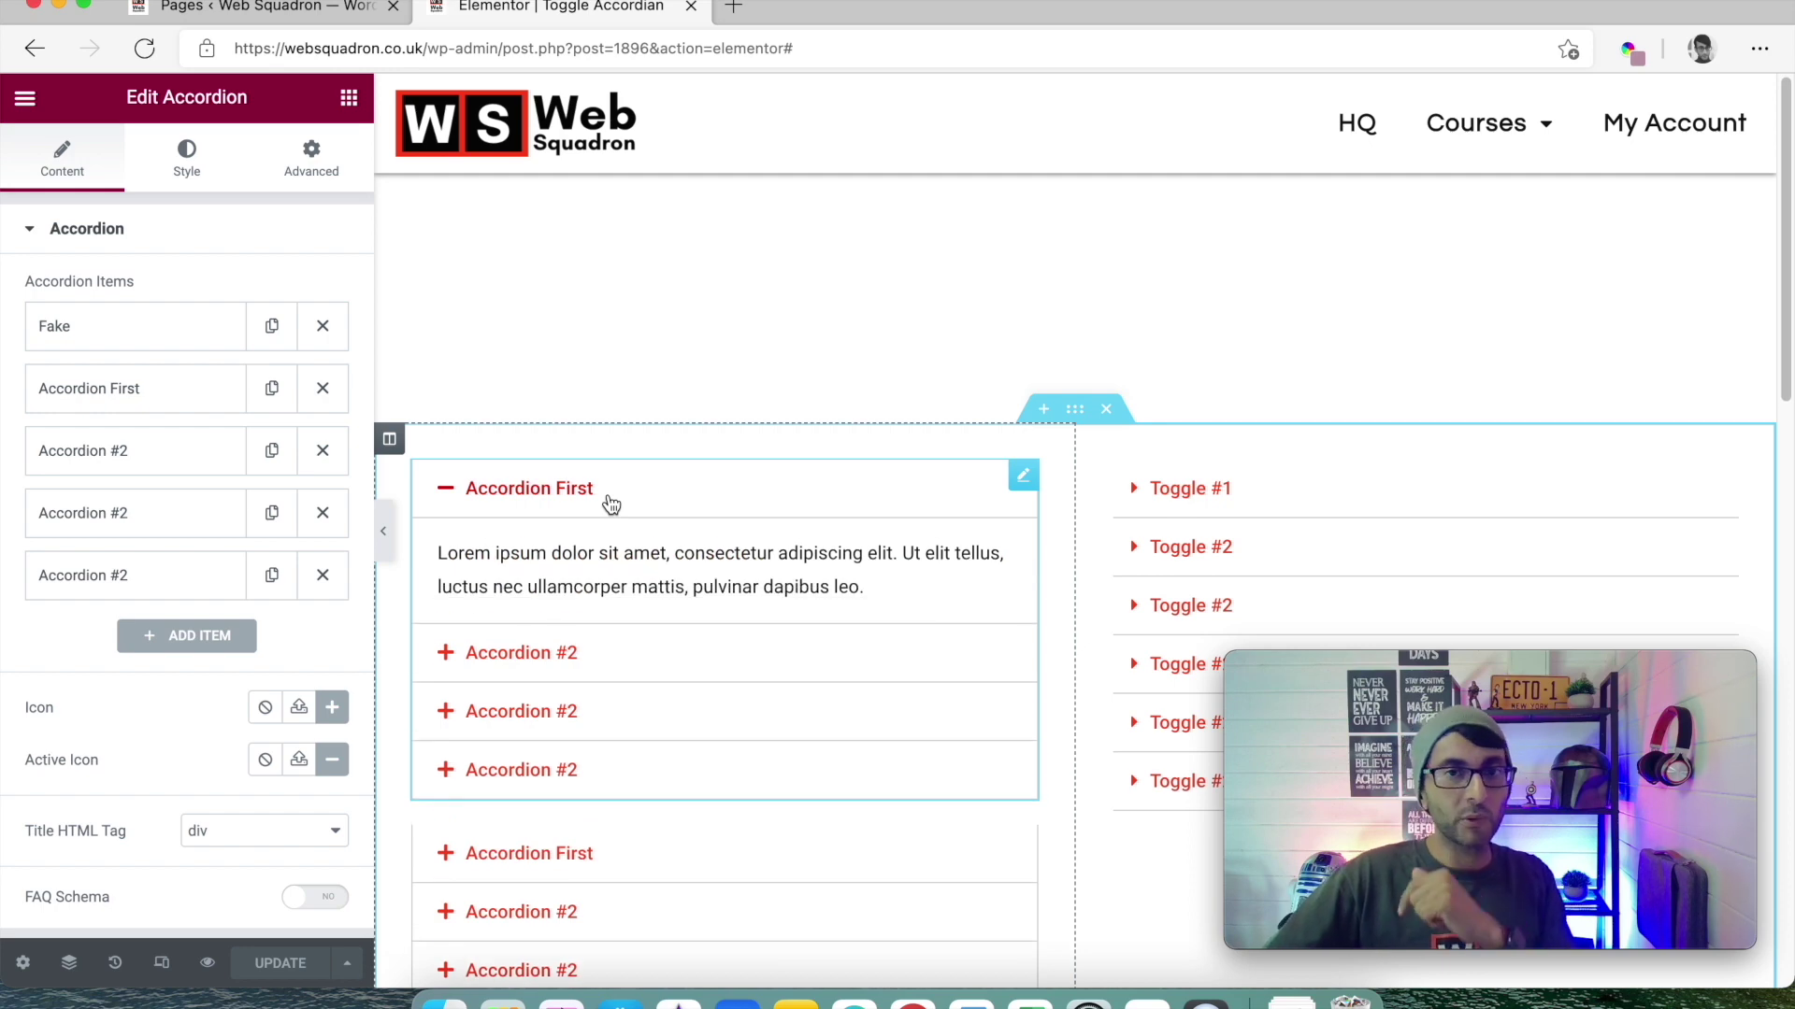
pyautogui.click(611, 505)
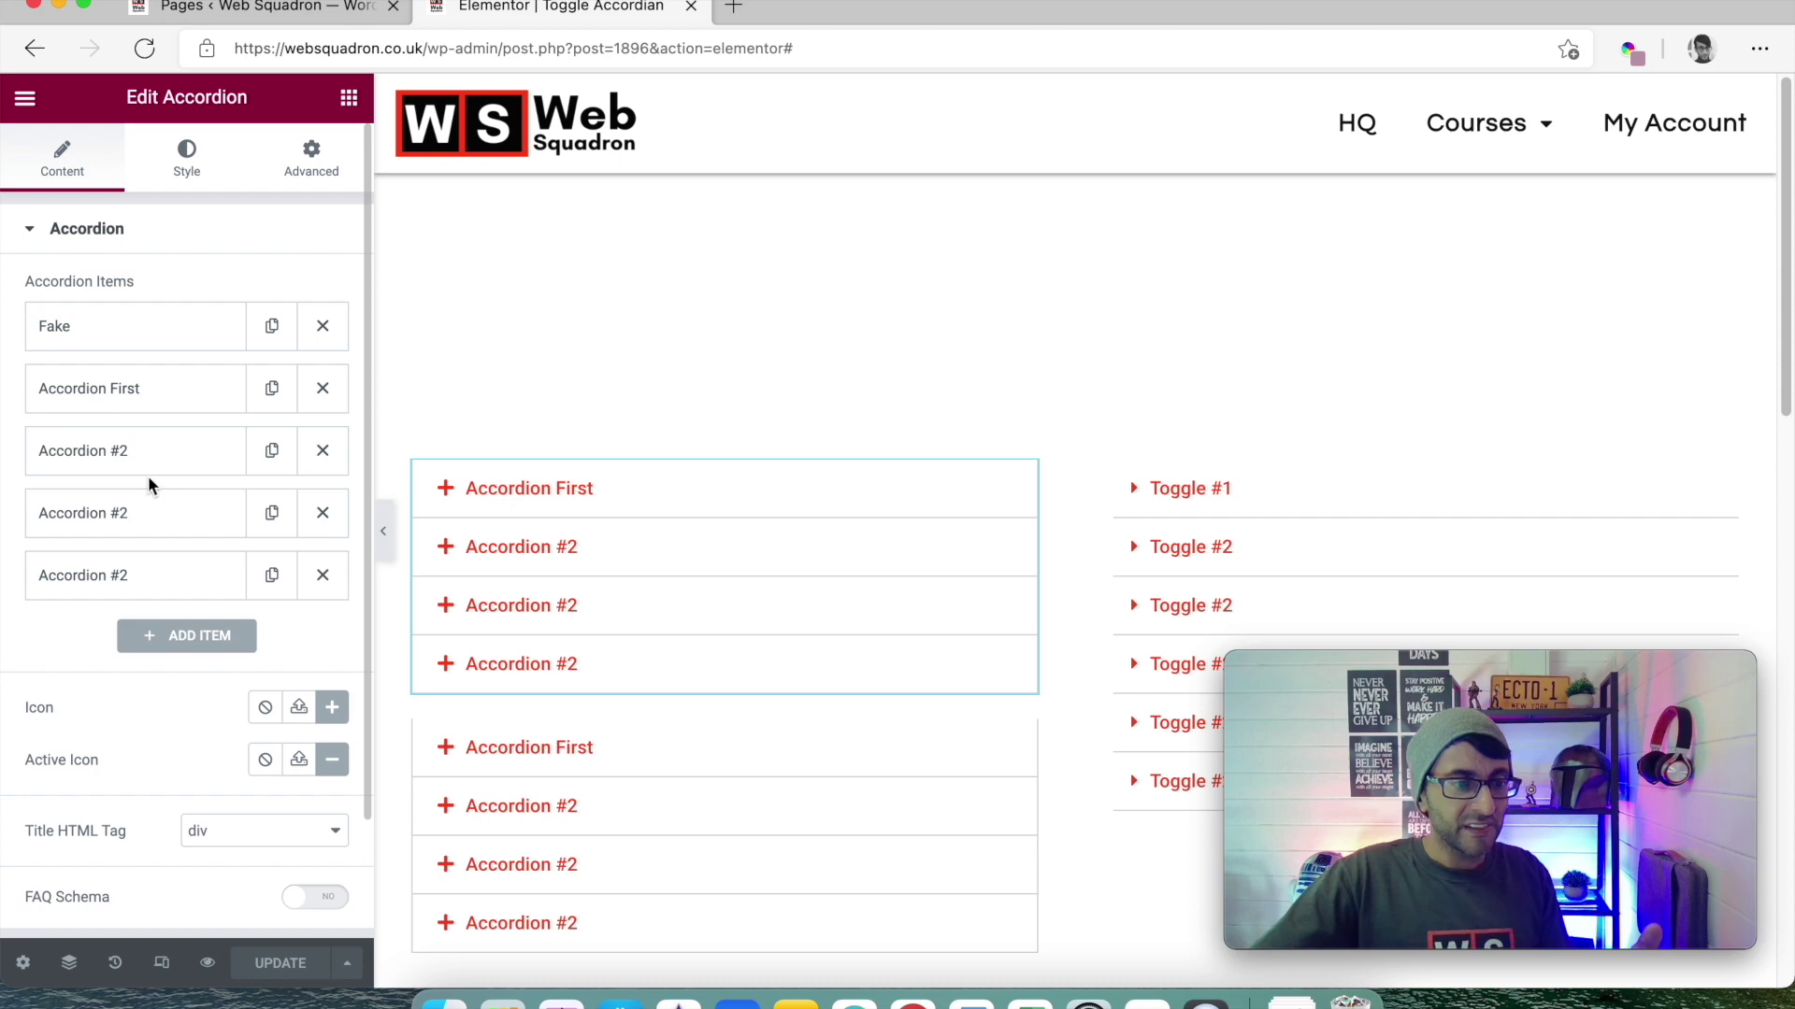
pyautogui.click(191, 332)
pyautogui.scroll(-1, 339, 601)
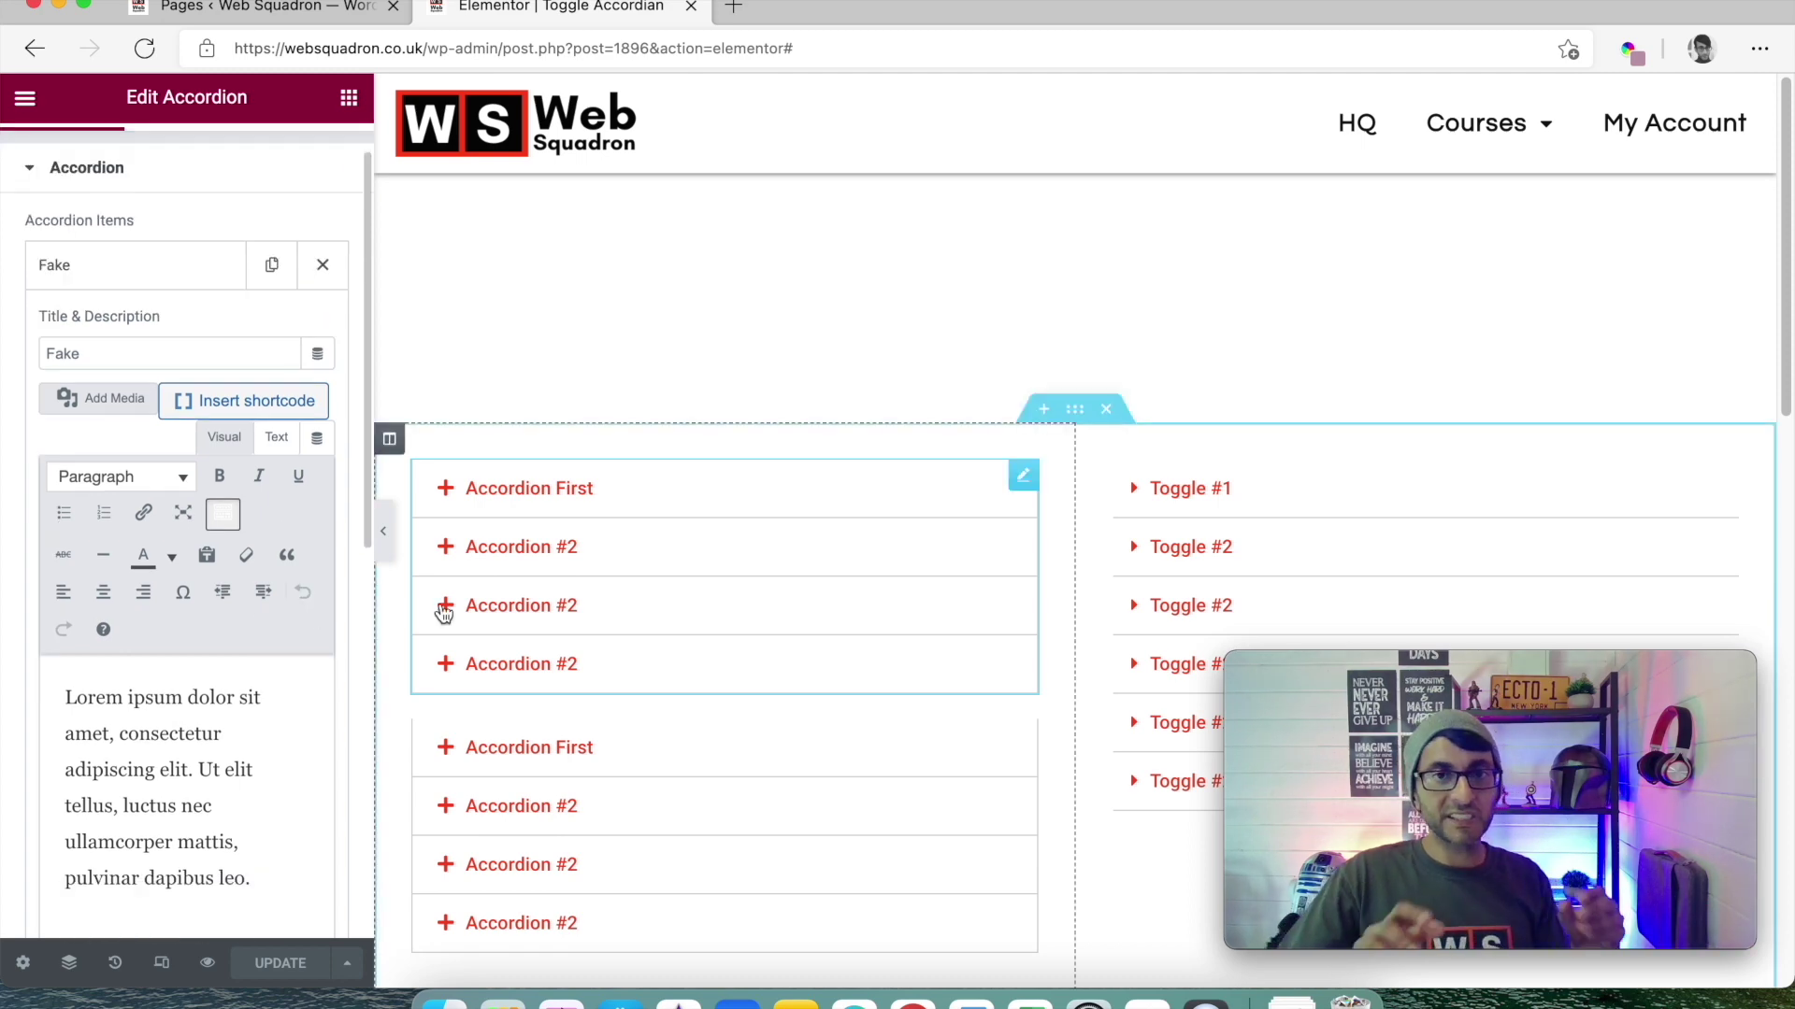